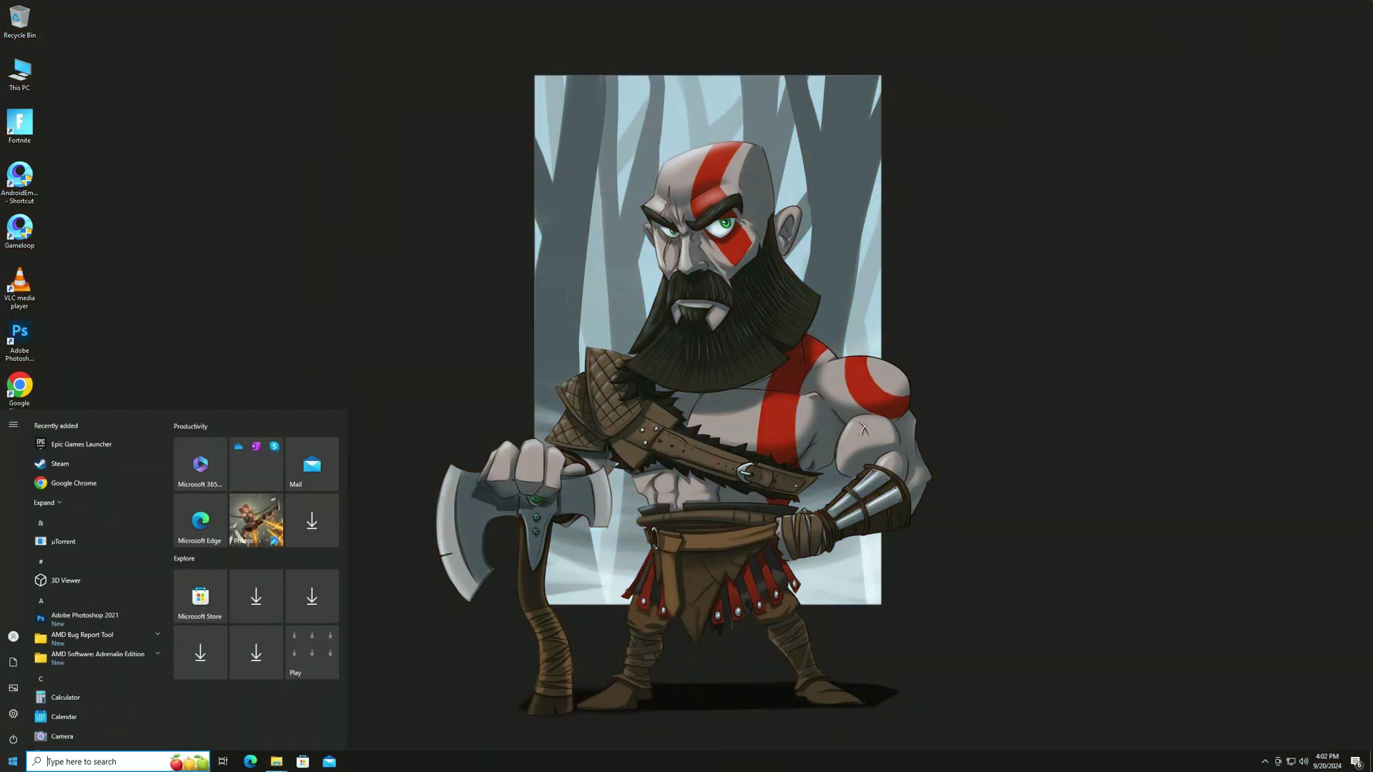
Step: Open the Windows appearance and performance options, enable Smooth edges of screen fonts and Show thumbnails instead of icons, and apply the changes
type("perf")
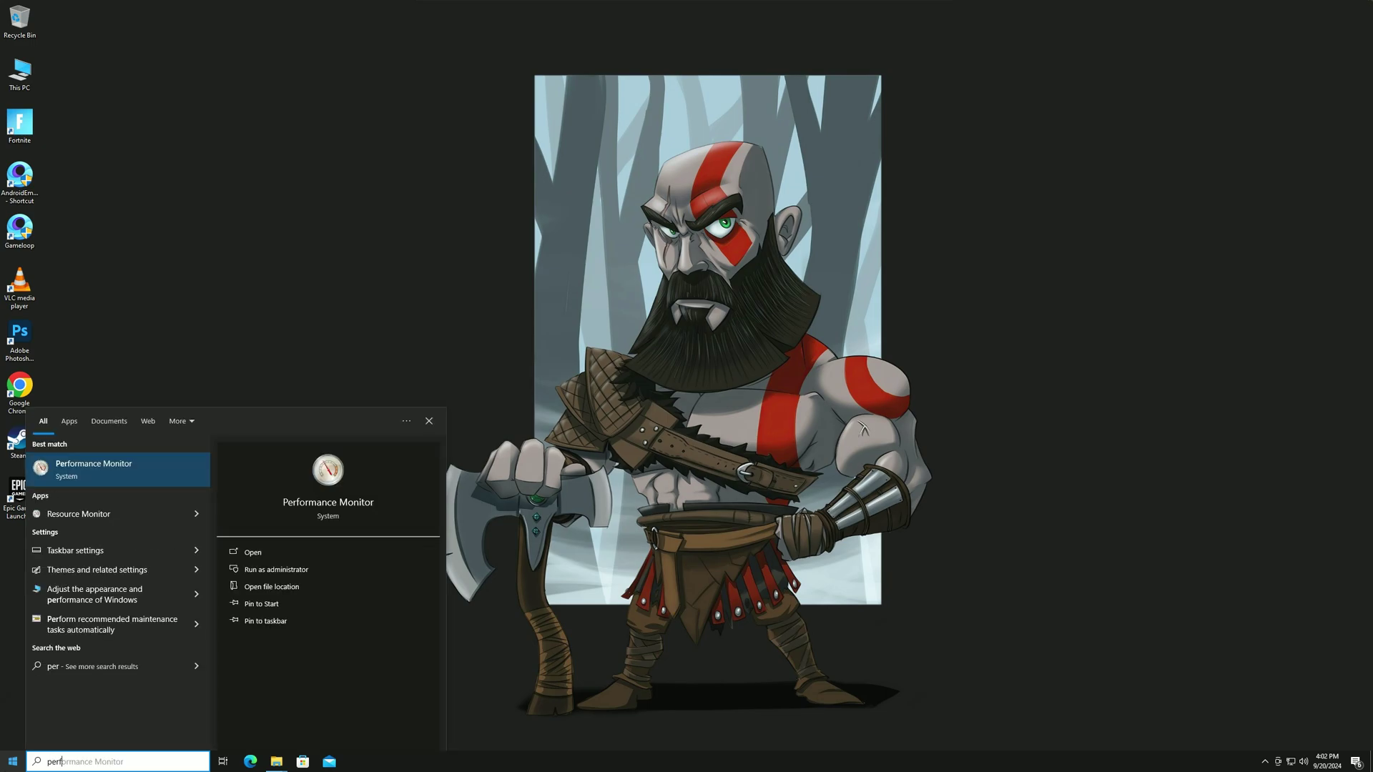
type("ormance")
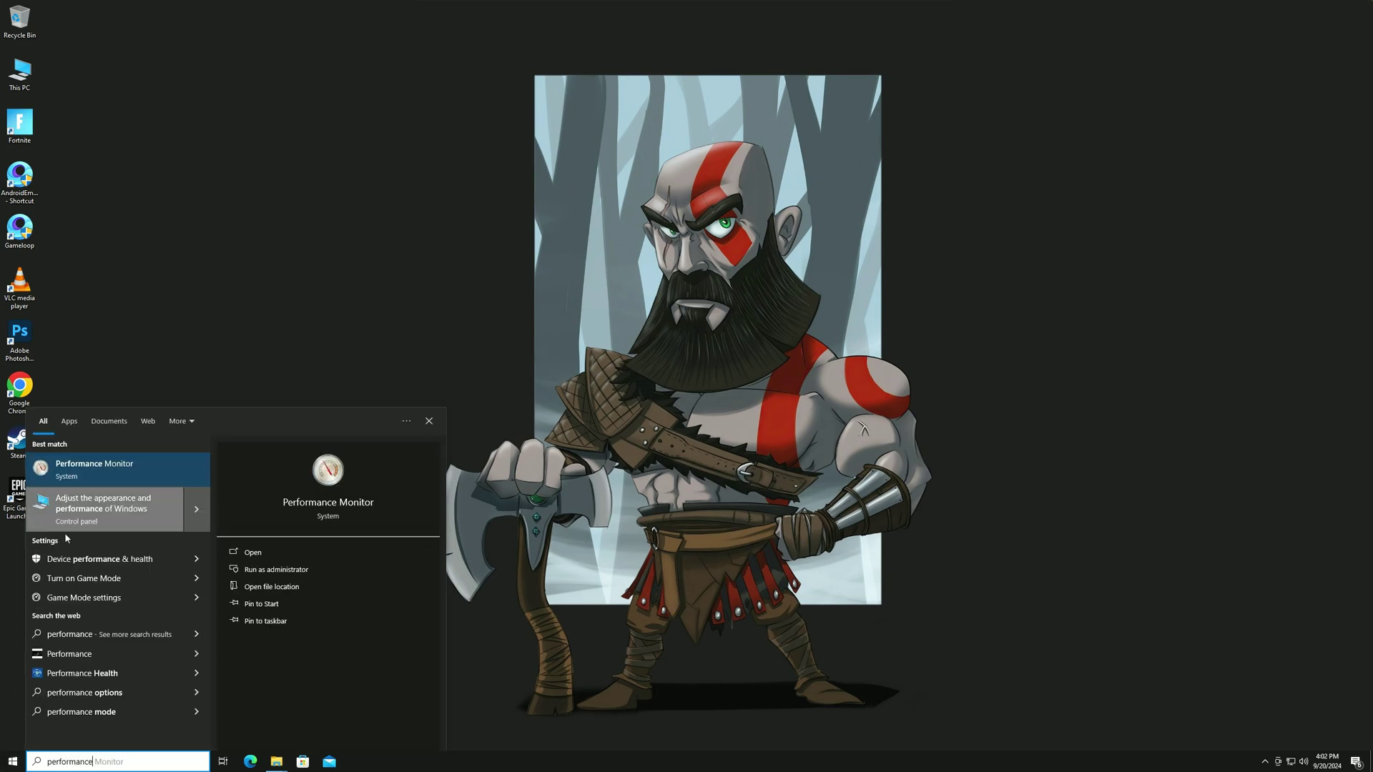
left_click(82, 520)
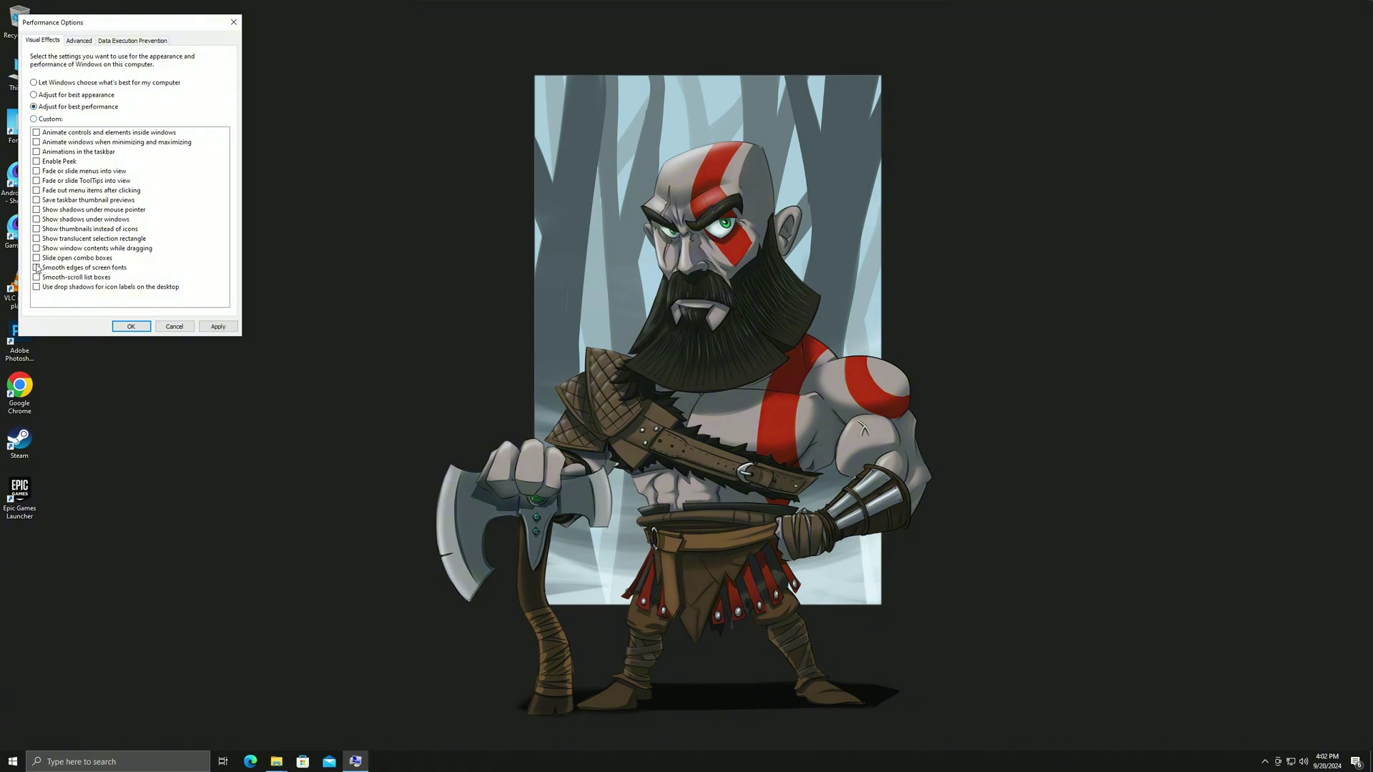
left_click(38, 268)
left_click(36, 230)
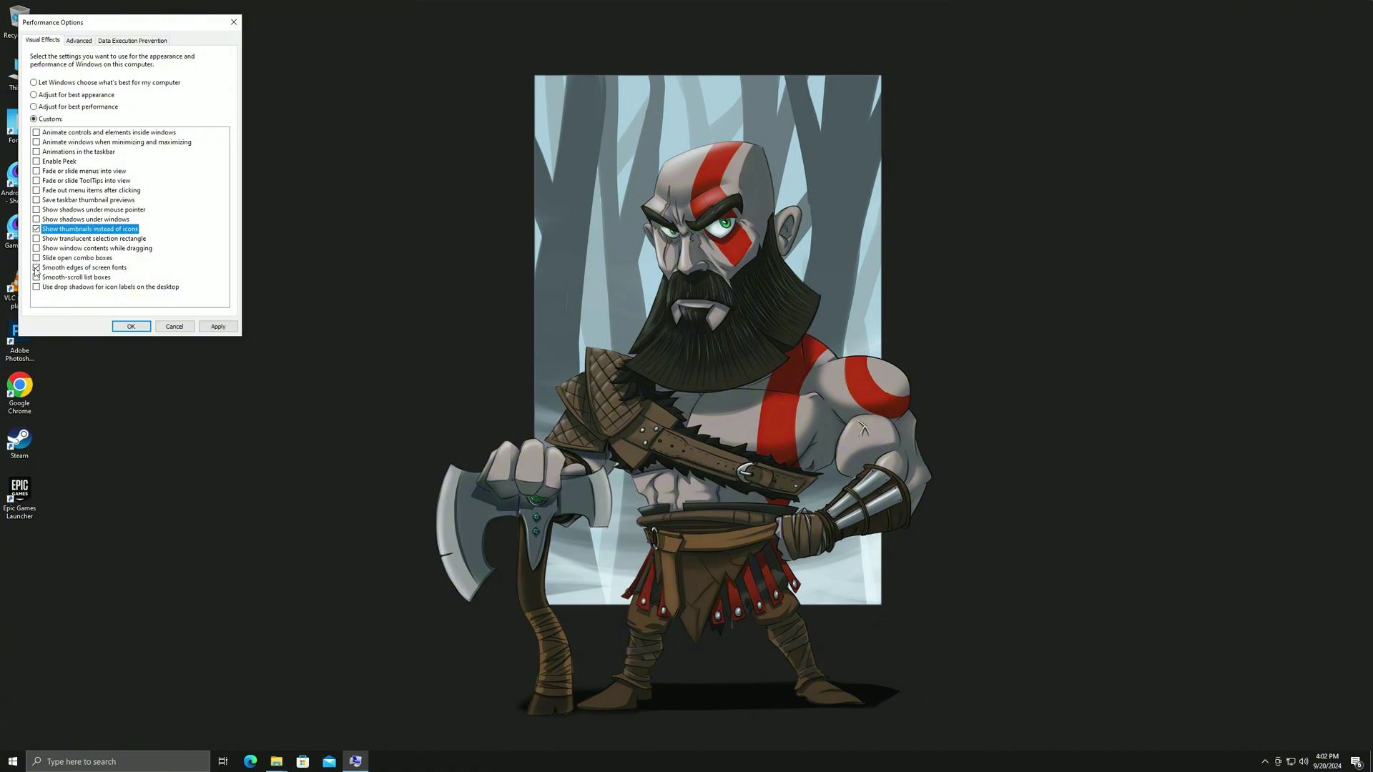
left_click(205, 326)
left_click(131, 326)
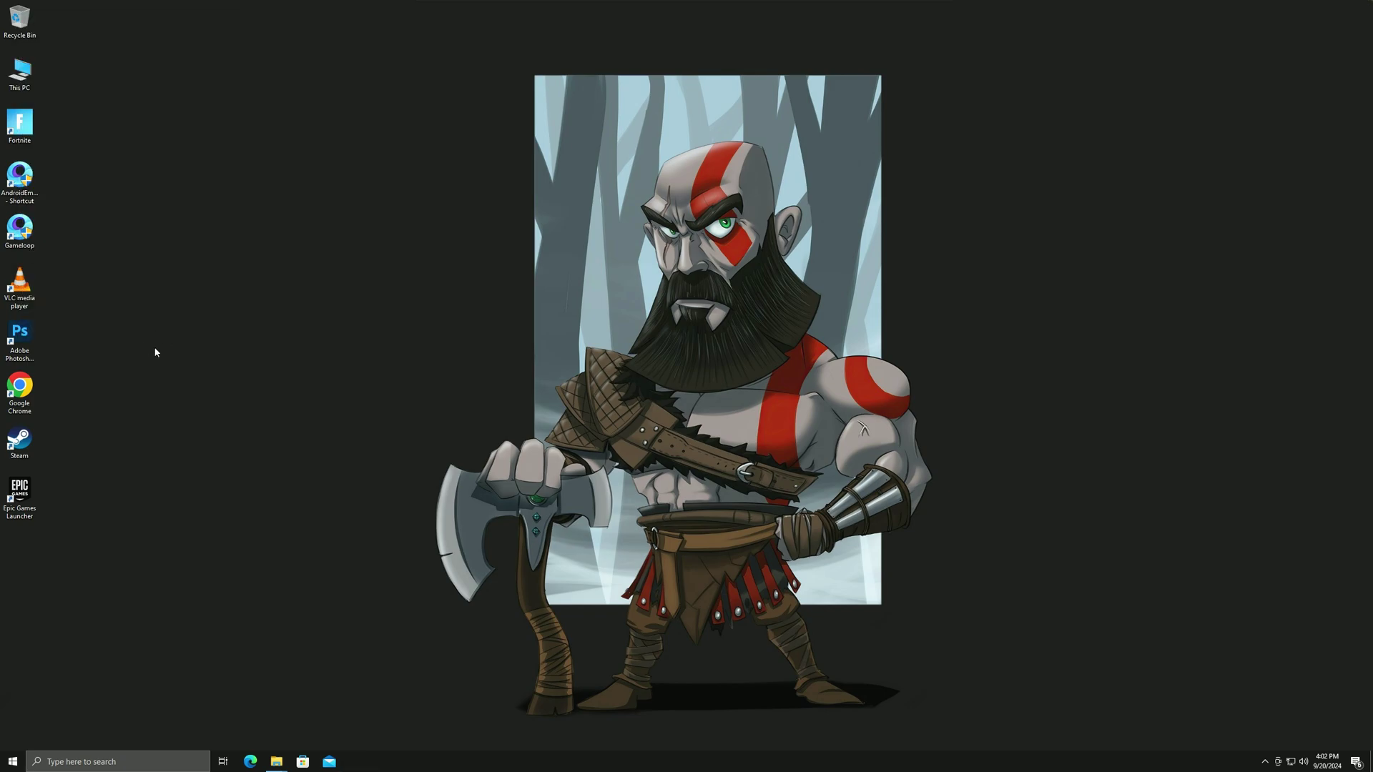
Step: Open the Windows privacy settings and check the Location, Camera, Microphone and Voice activation permissions
left_click(15, 762)
left_click(315, 465)
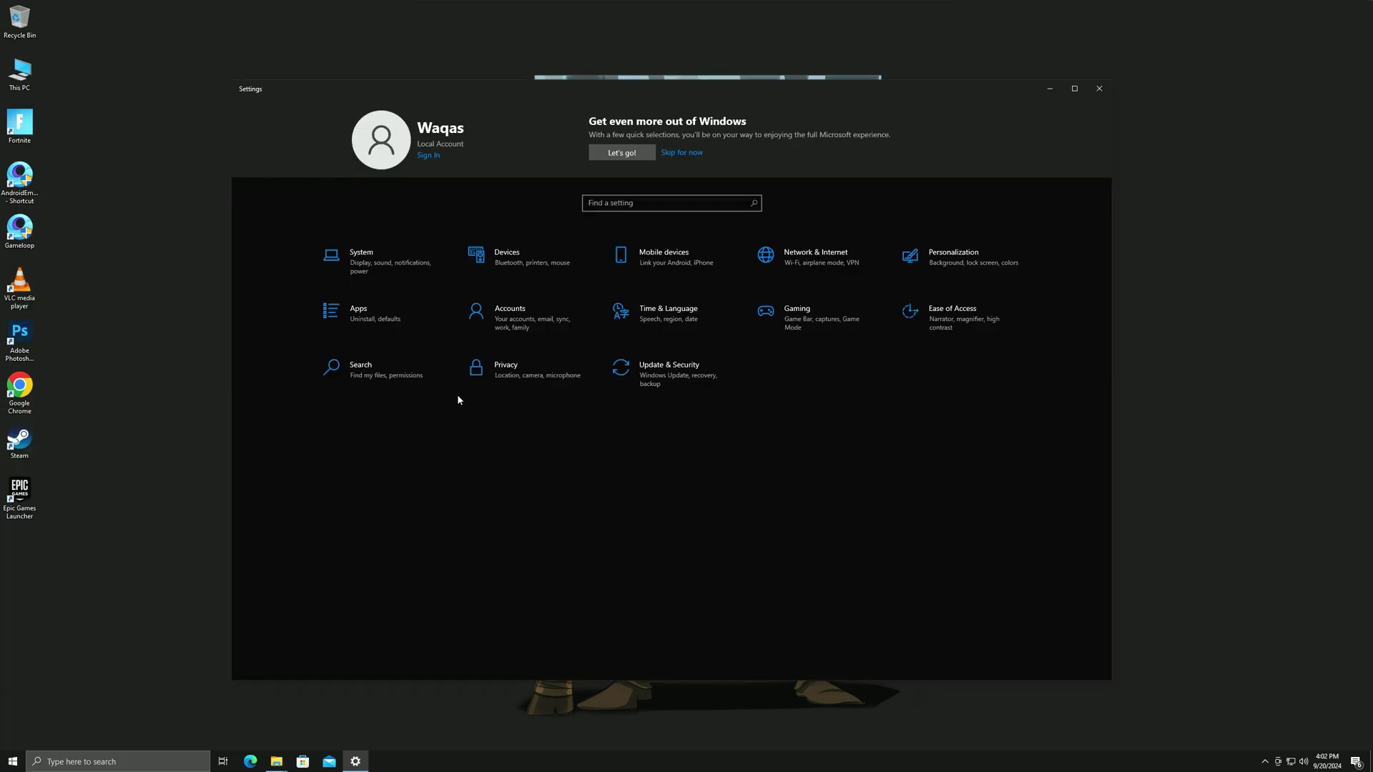
left_click(502, 384)
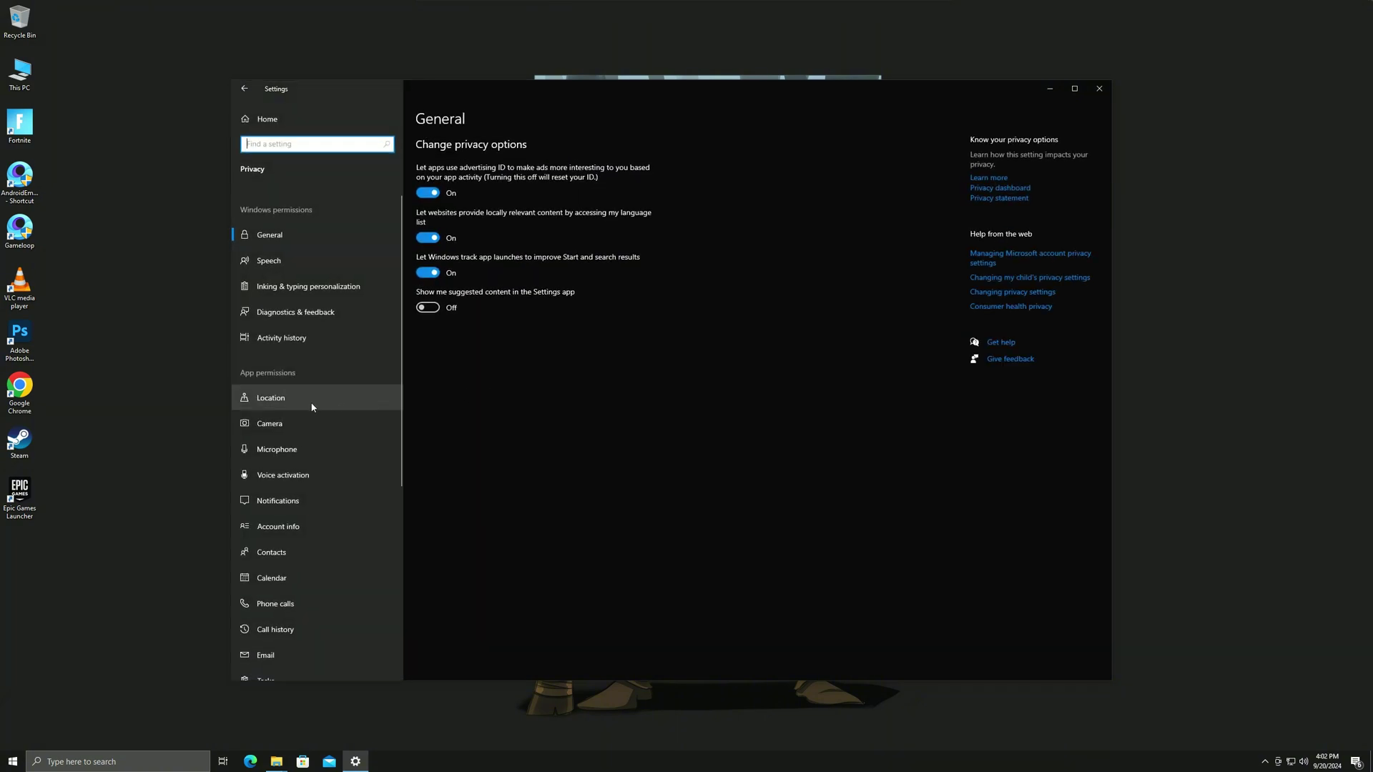
left_click(289, 403)
left_click(301, 427)
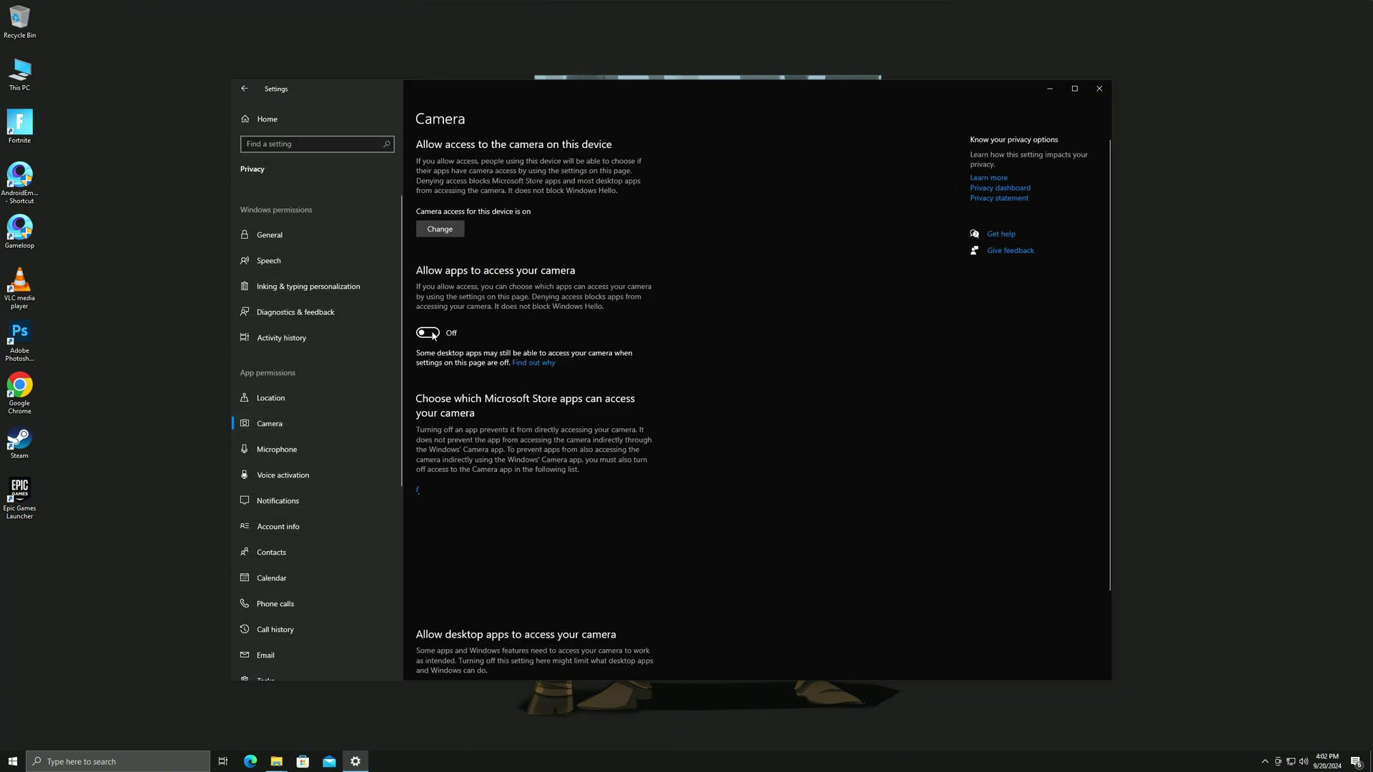
left_click(312, 450)
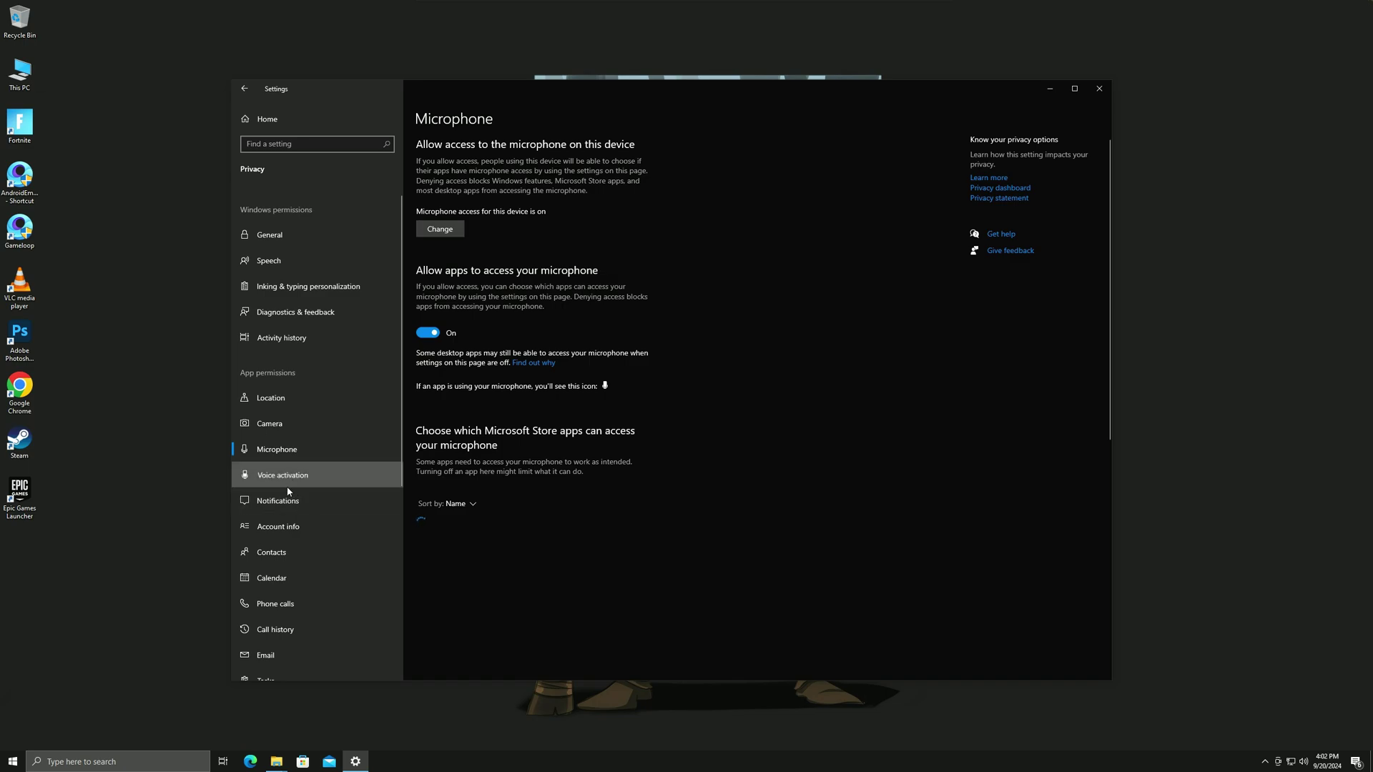
left_click(315, 475)
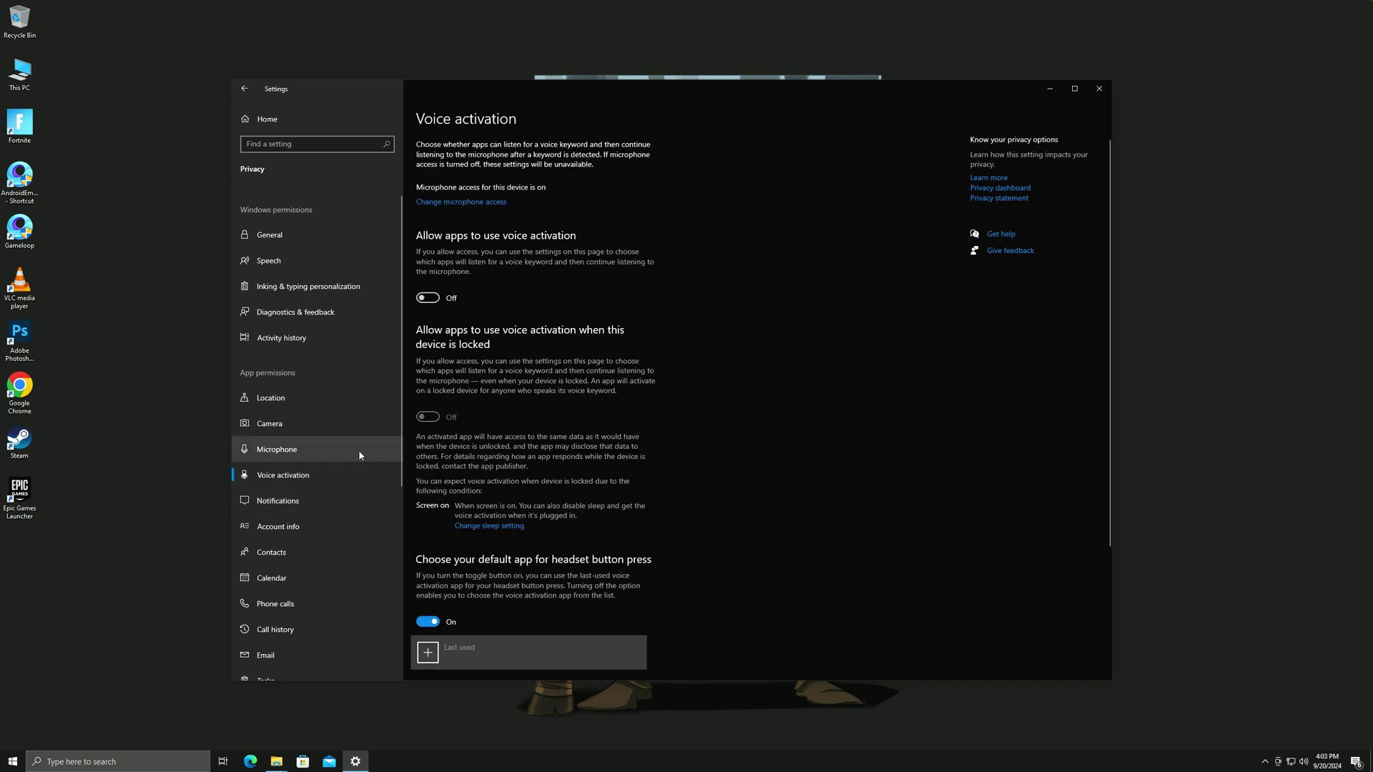
Step: Check the app permissions for Notifications, Account info, Contacts, Calendar and Phone calls
scroll(358, 449, "down", 1)
left_click(339, 431)
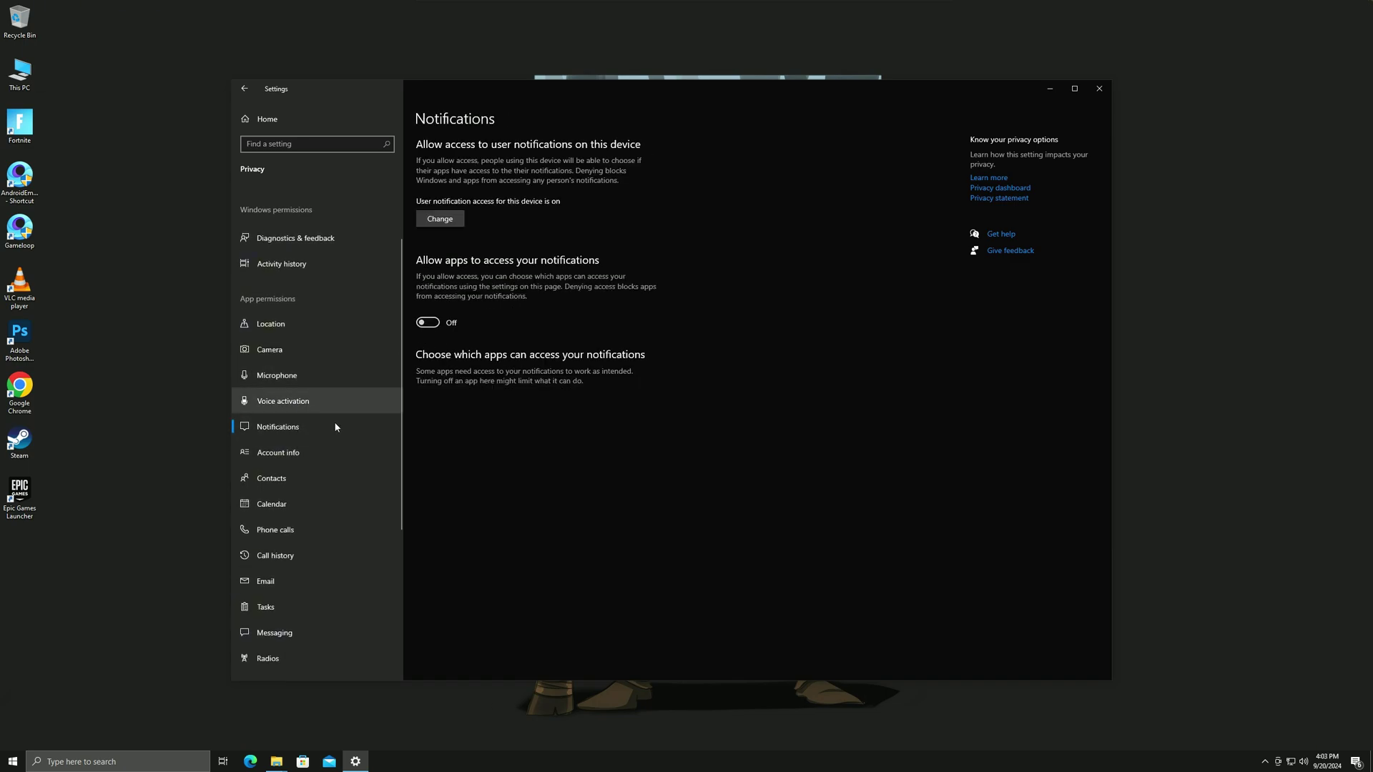
left_click(288, 453)
left_click(316, 490)
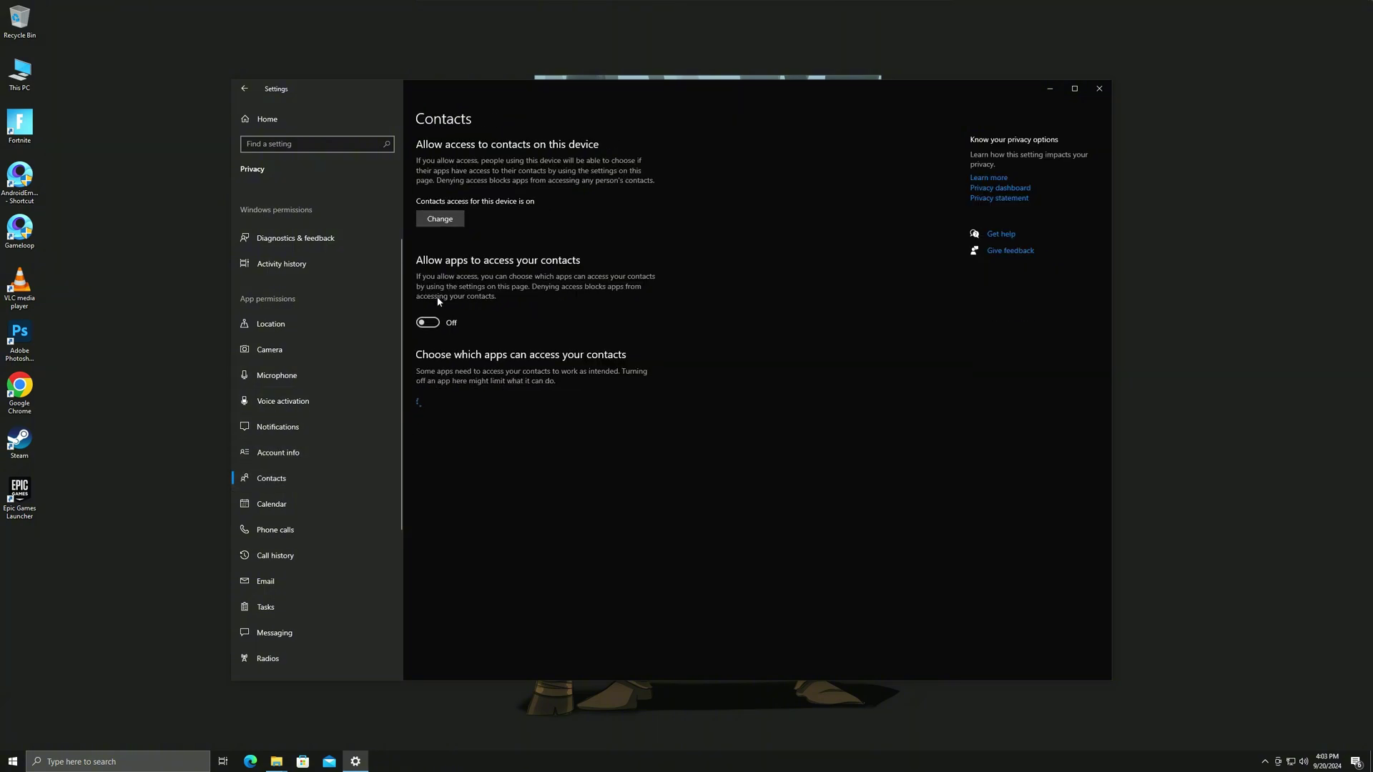
scroll(302, 486, "down", 2)
left_click(291, 441)
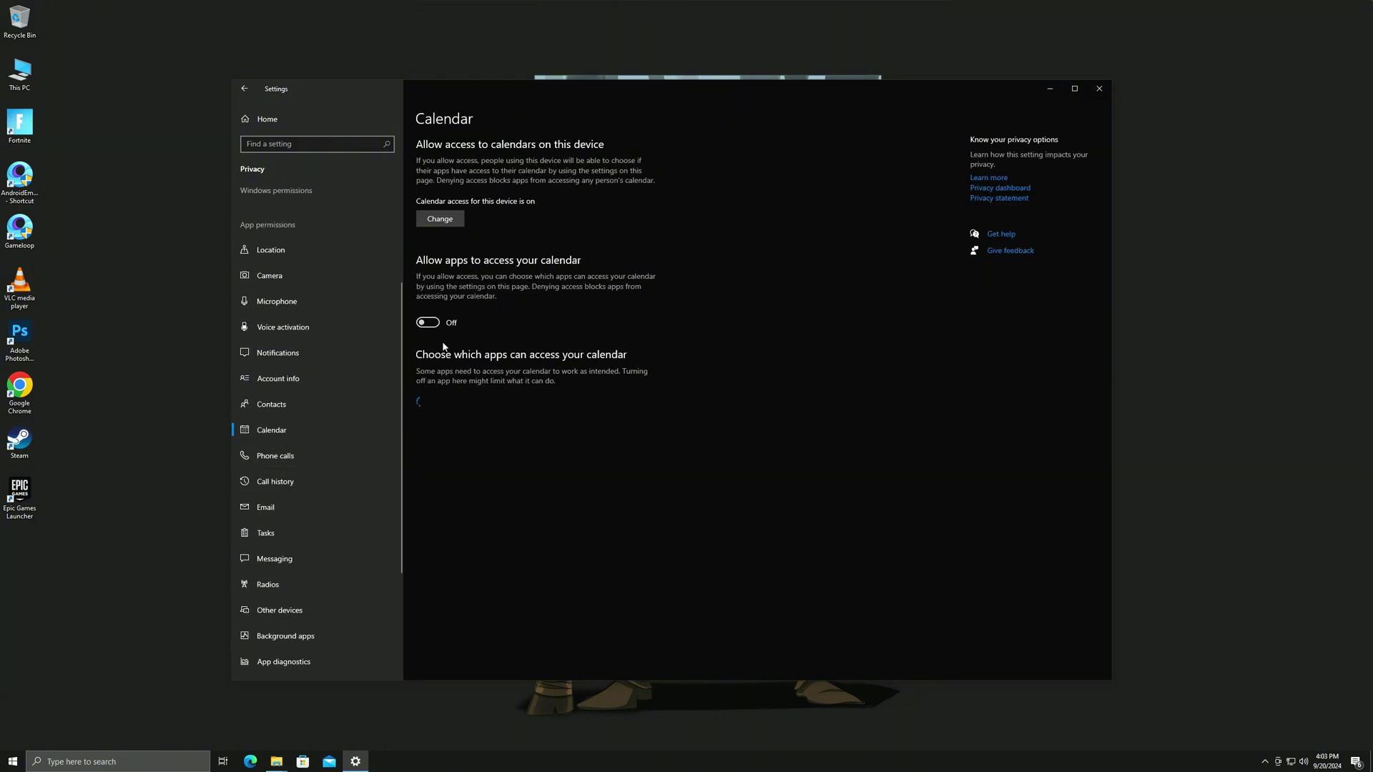
left_click(312, 454)
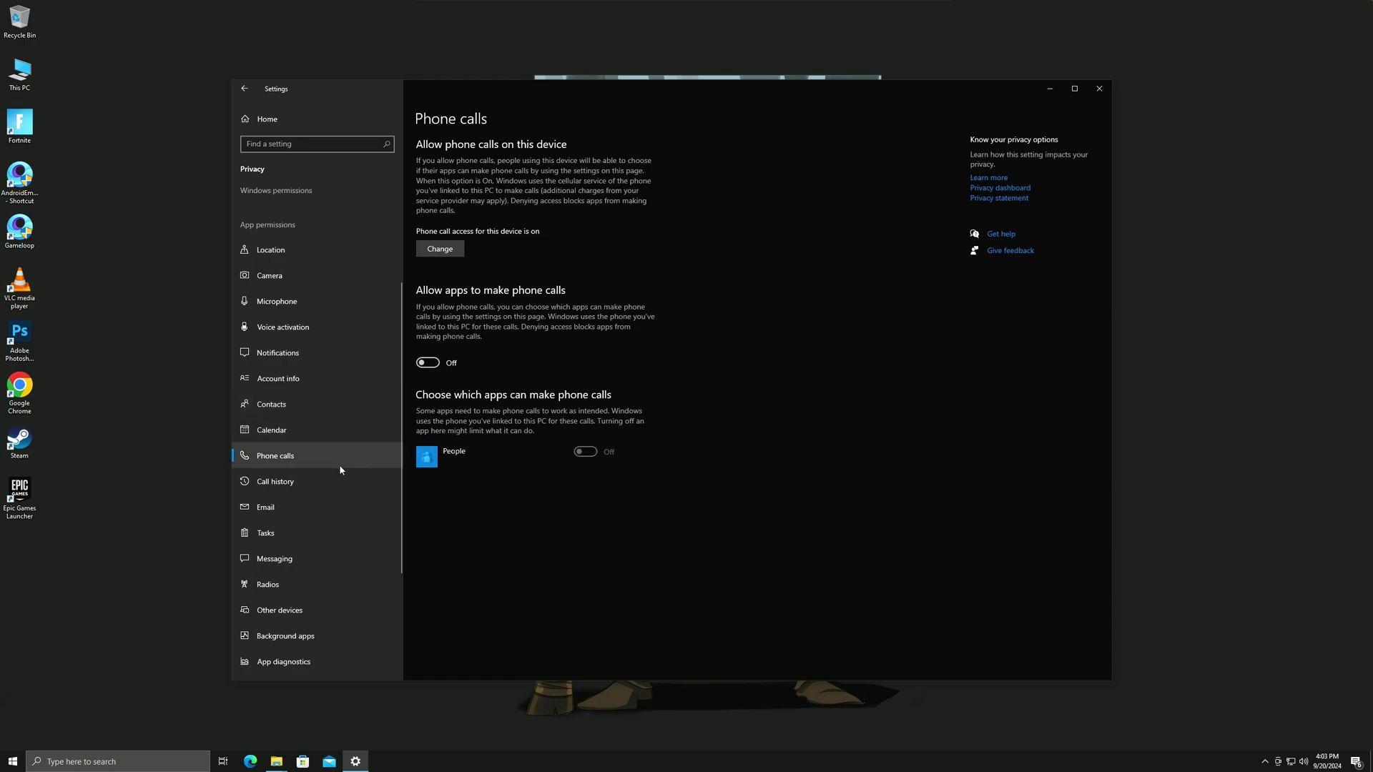
Step: Check the app permissions for Call history, Email, Tasks, Radios, Other devices and Background apps
left_click(309, 481)
left_click(286, 508)
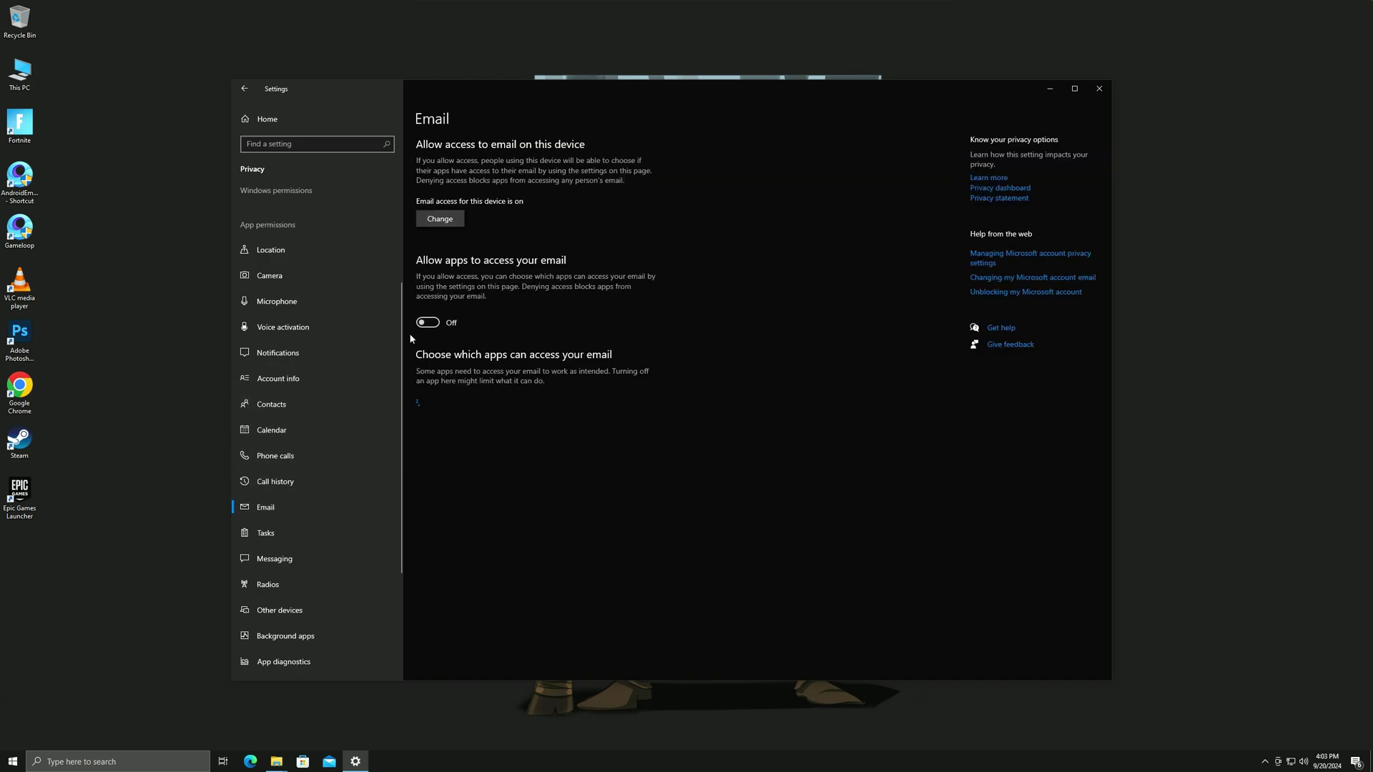
left_click(286, 531)
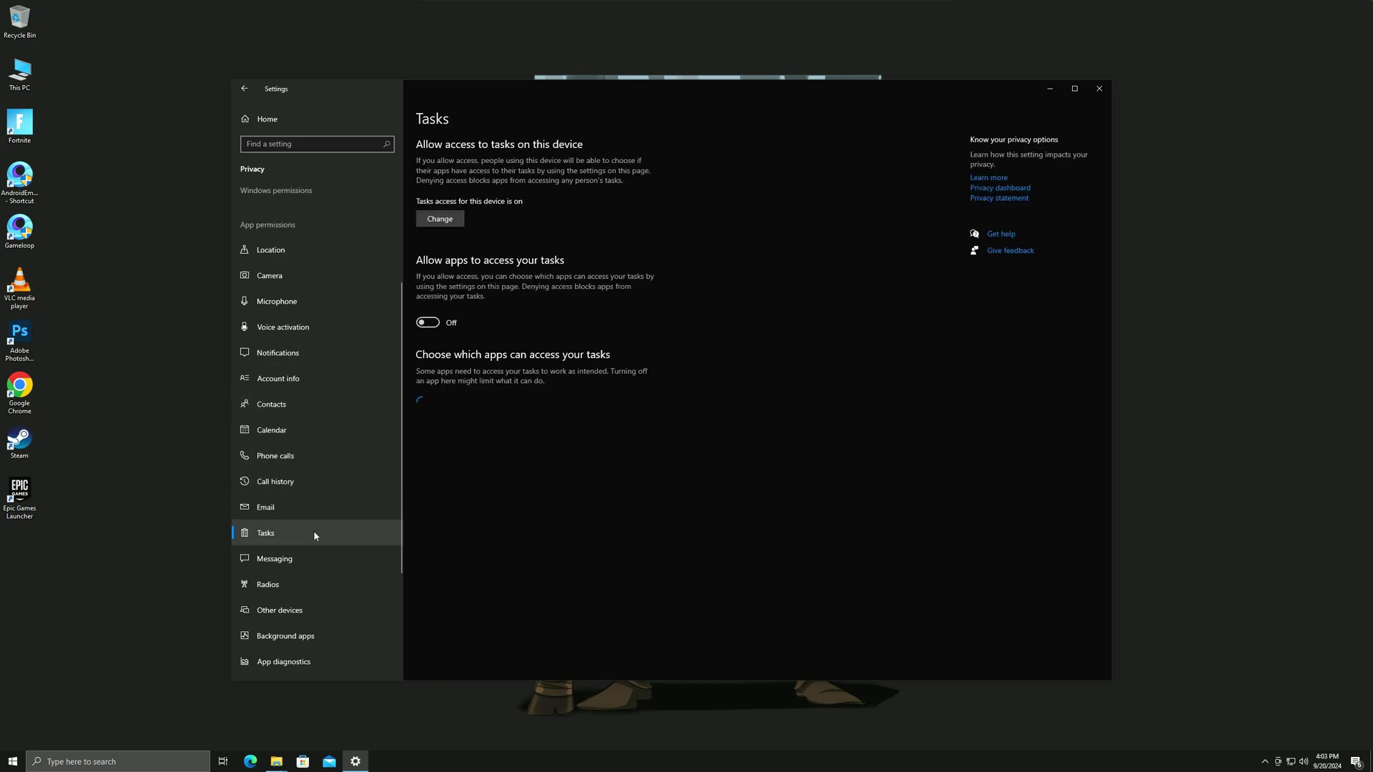
scroll(300, 522, "down", 1)
left_click(293, 515)
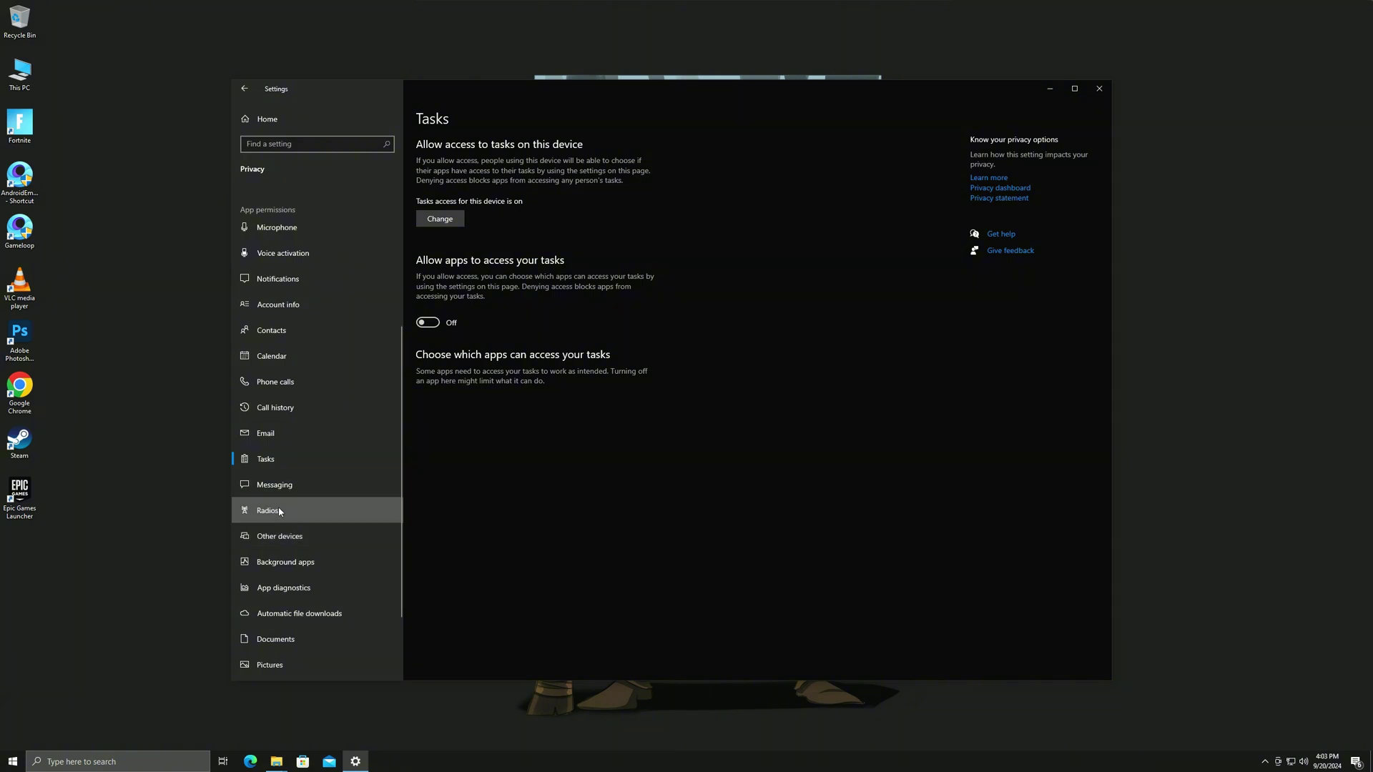
left_click(322, 536)
left_click(326, 562)
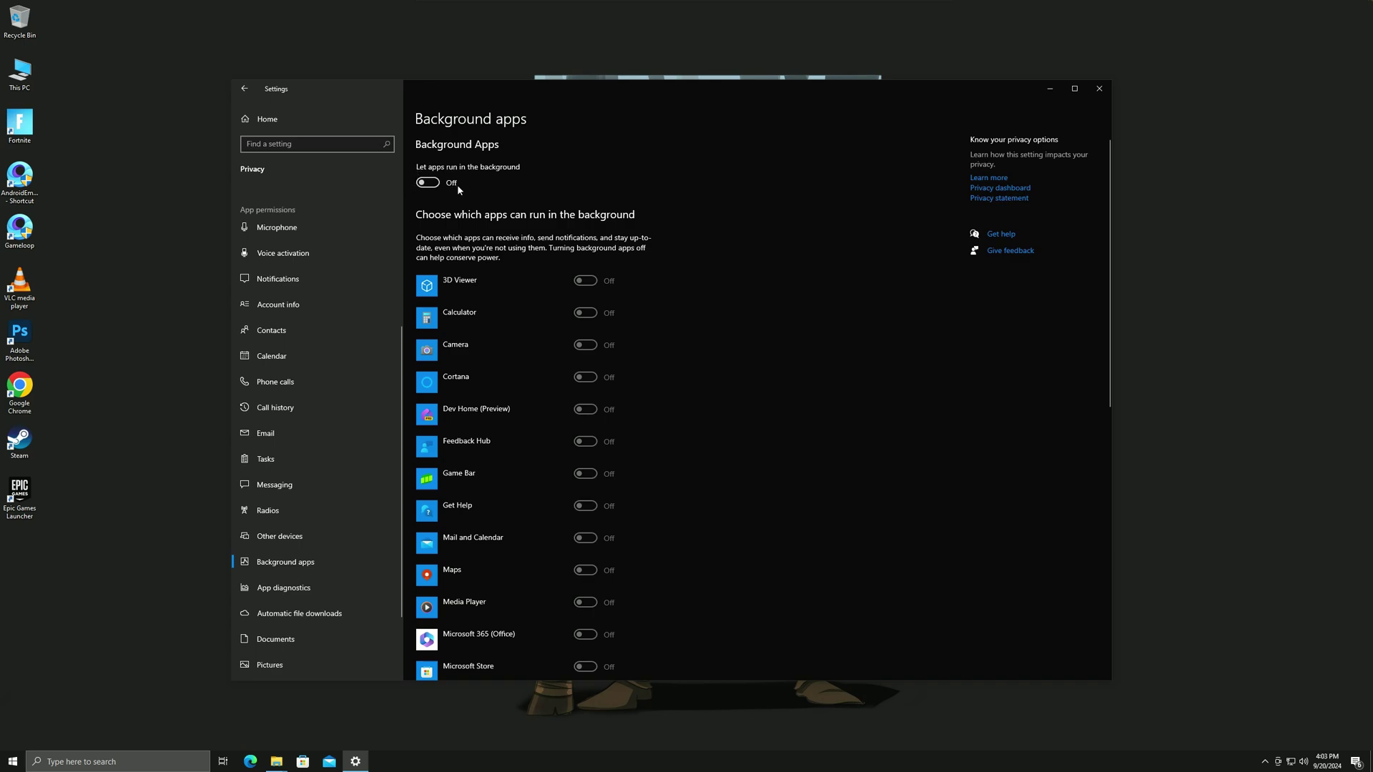
scroll(298, 564, "down", 2)
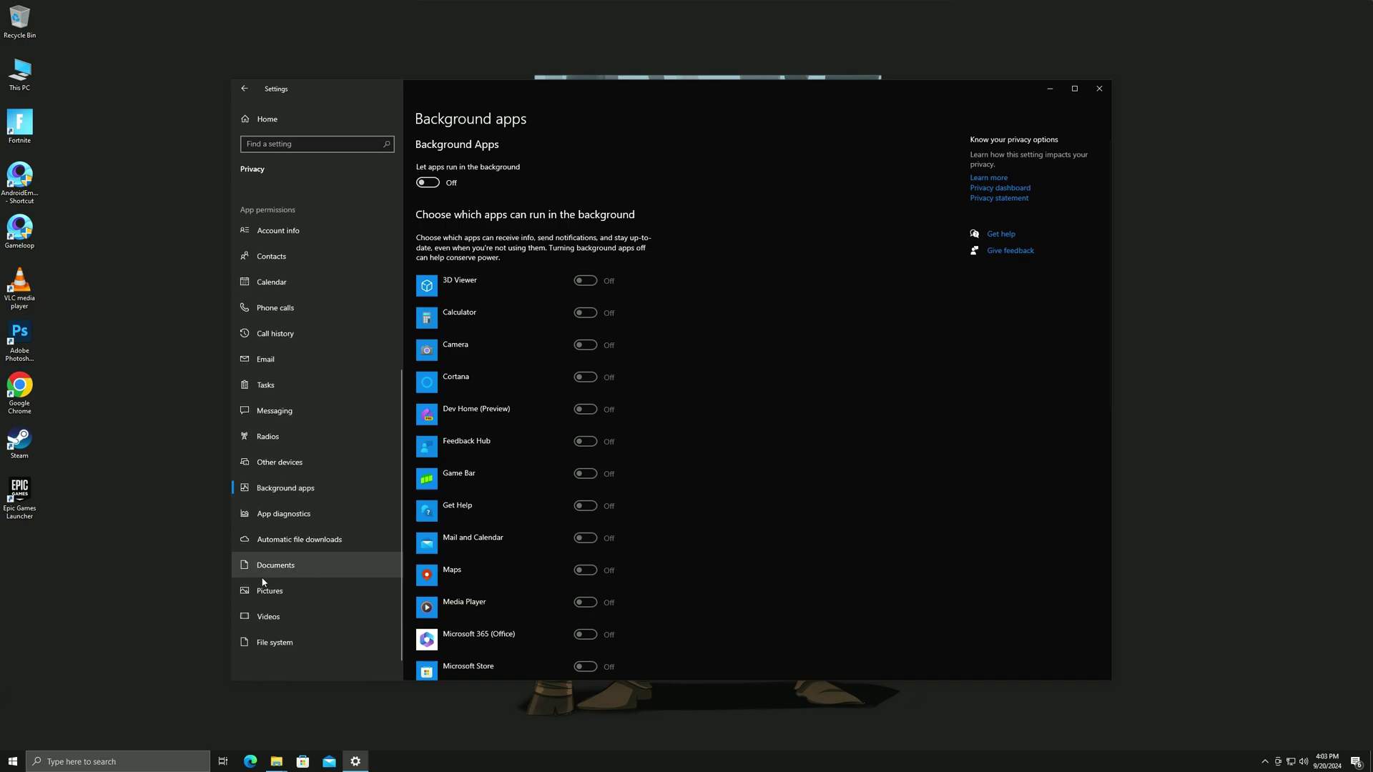
Step: Go to the Apps settings and check which apps are set to run at startup
left_click(244, 88)
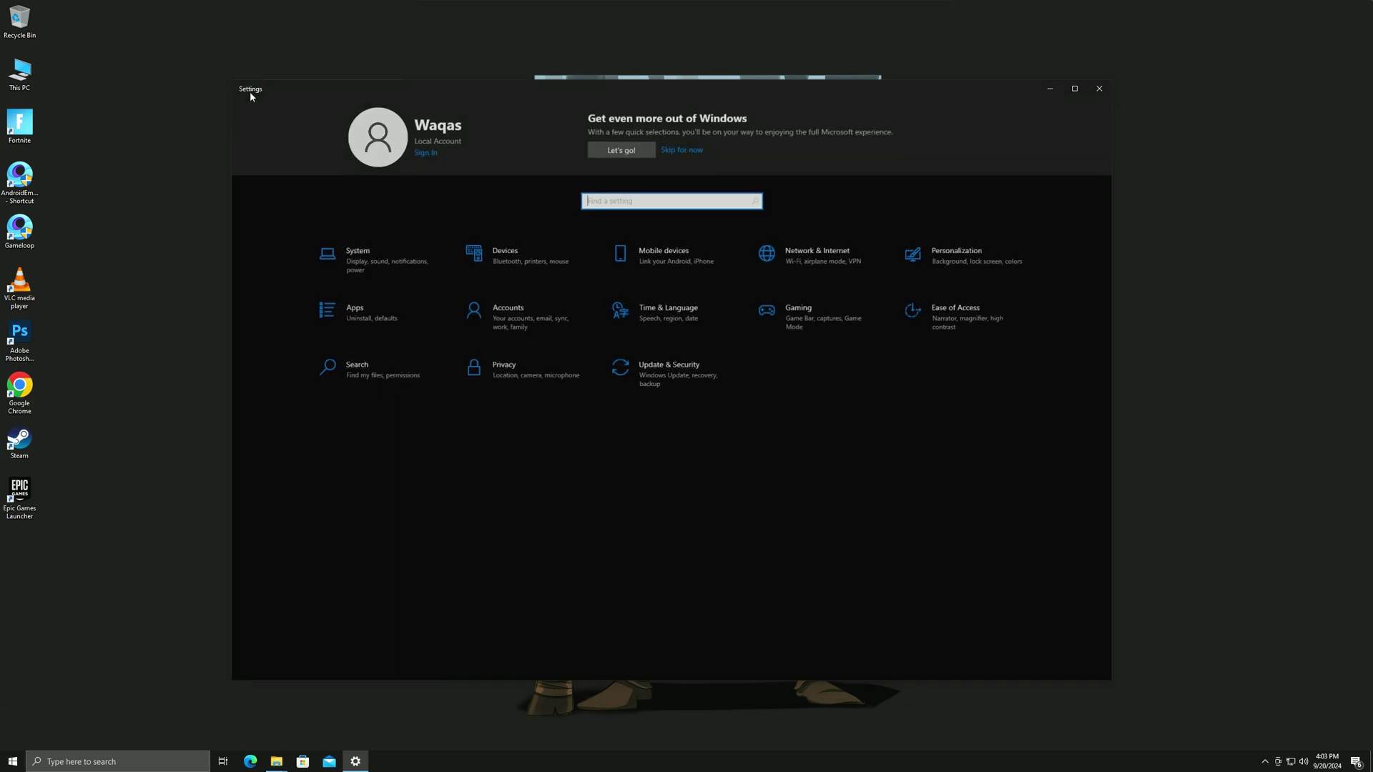
left_click(361, 312)
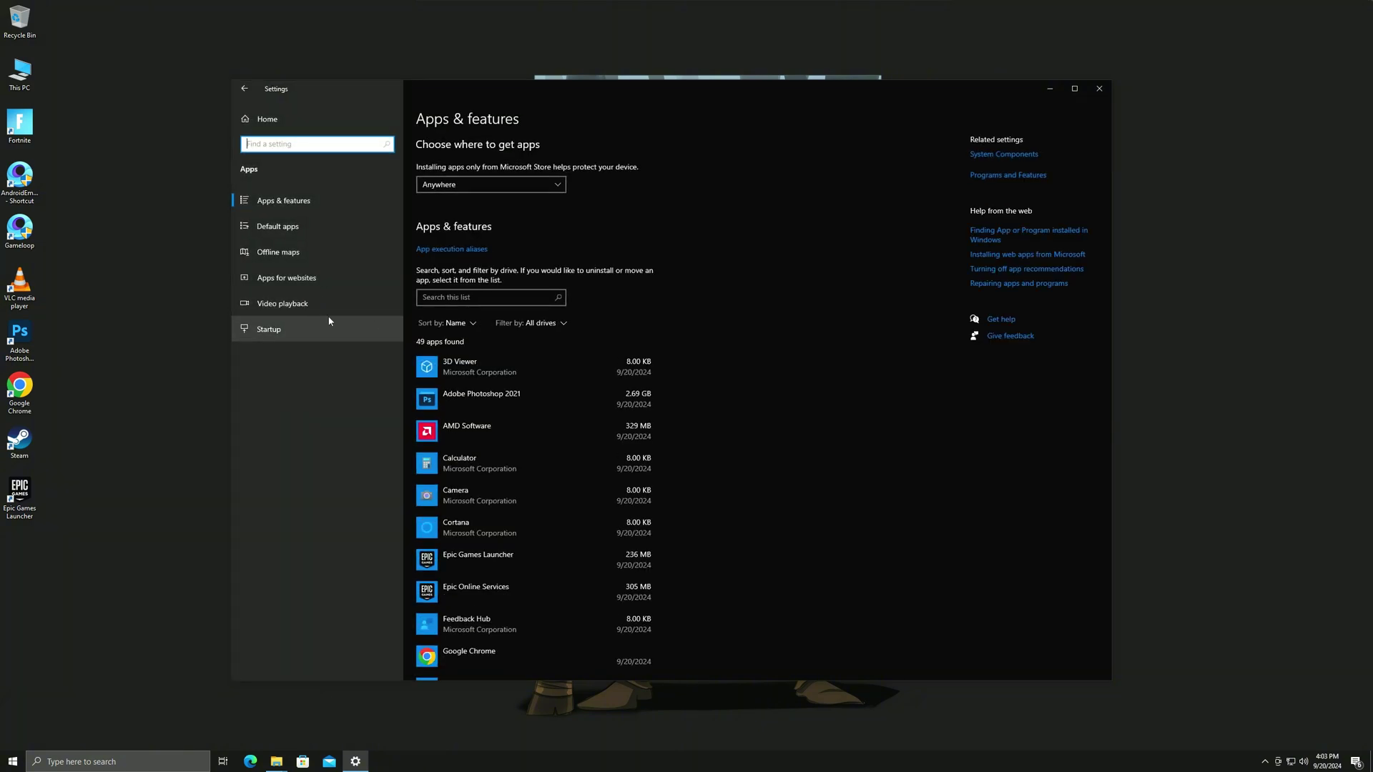
left_click(269, 331)
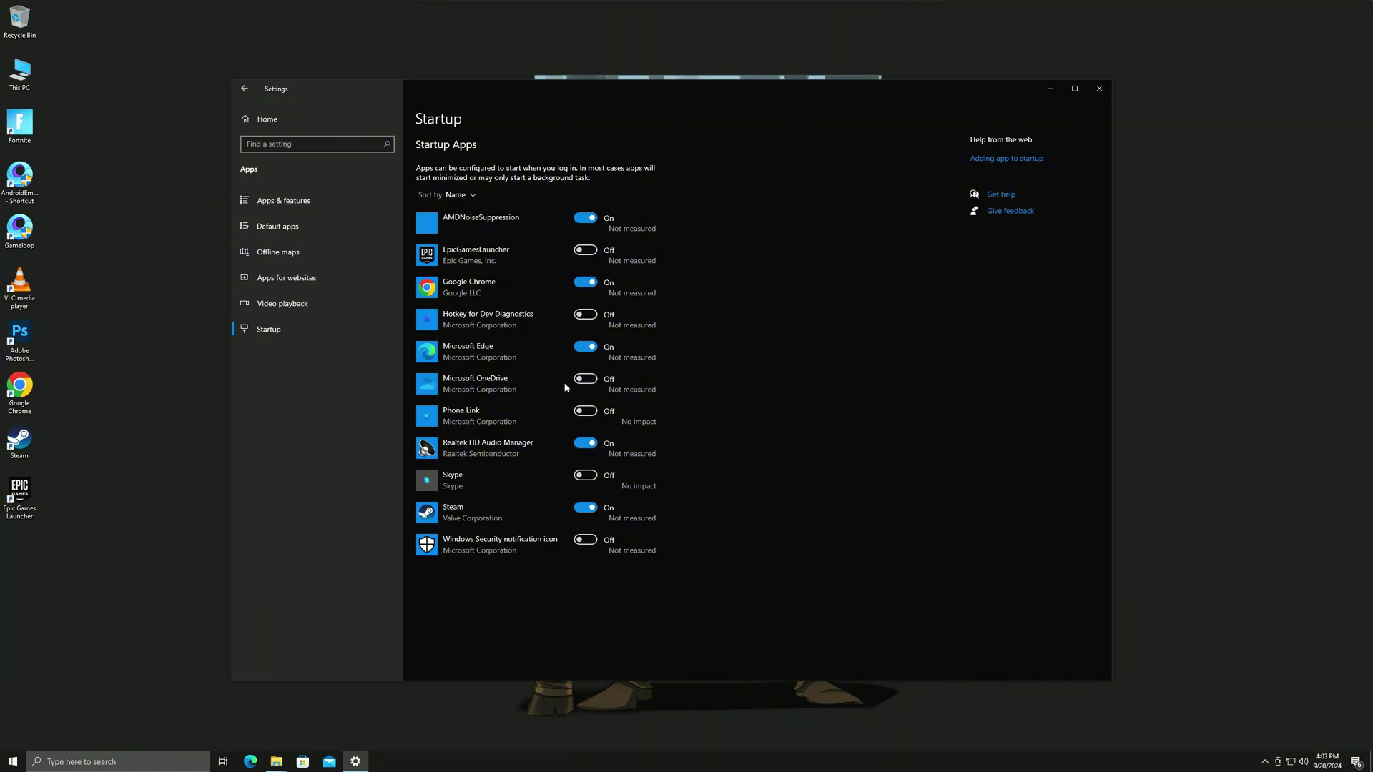
Step: Look through the installed apps and show the uninstall options for OneNote for Windows 10, Paint and Paint 3D
left_click(285, 200)
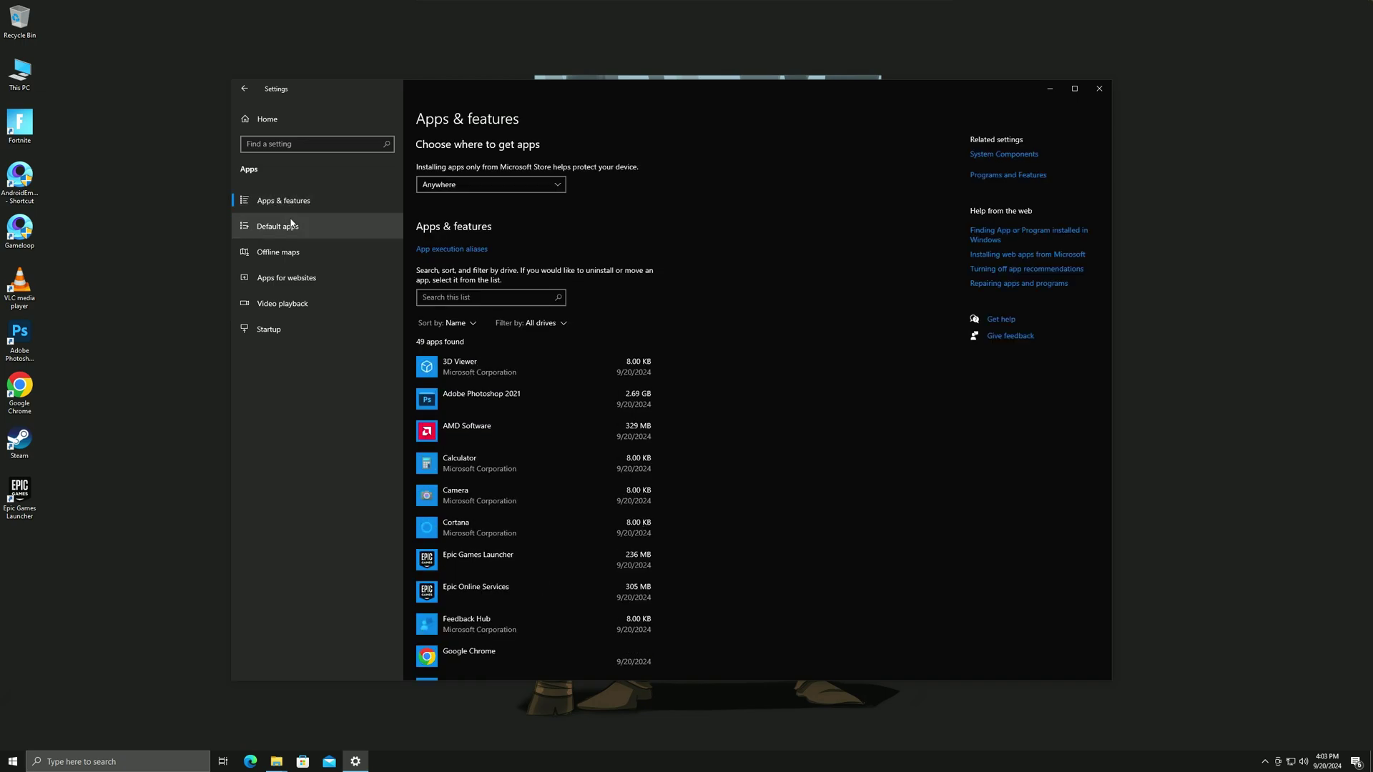
scroll(479, 461, "down", 4)
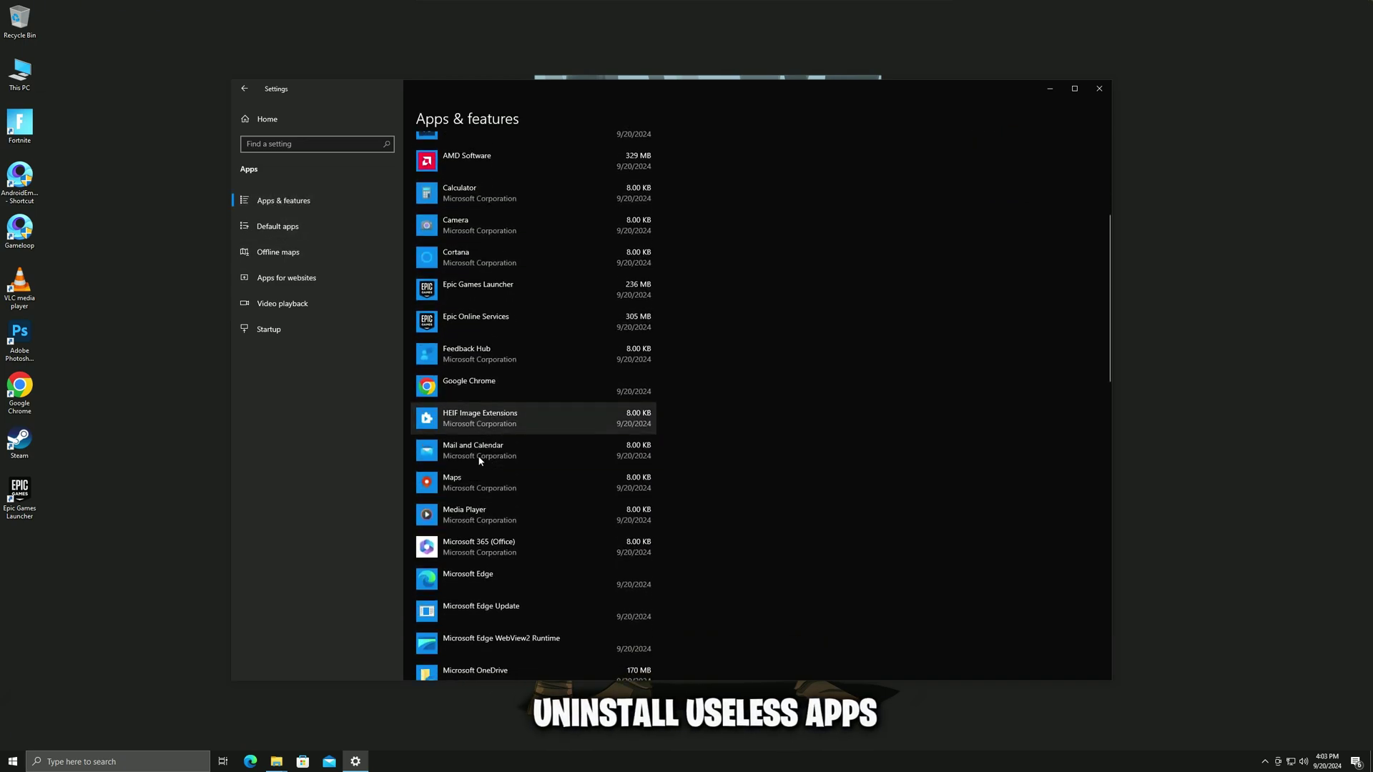
scroll(475, 486, "down", 1)
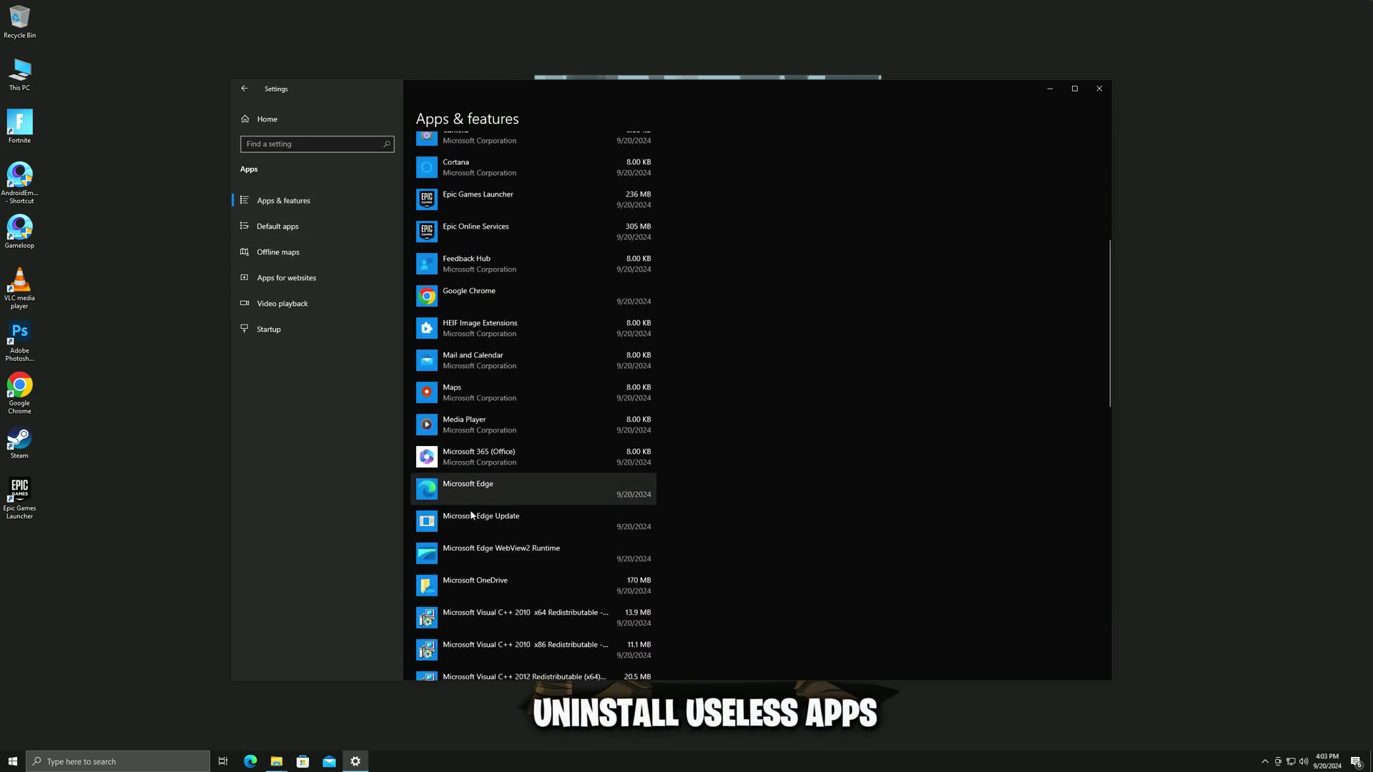
scroll(471, 515, "down", 5)
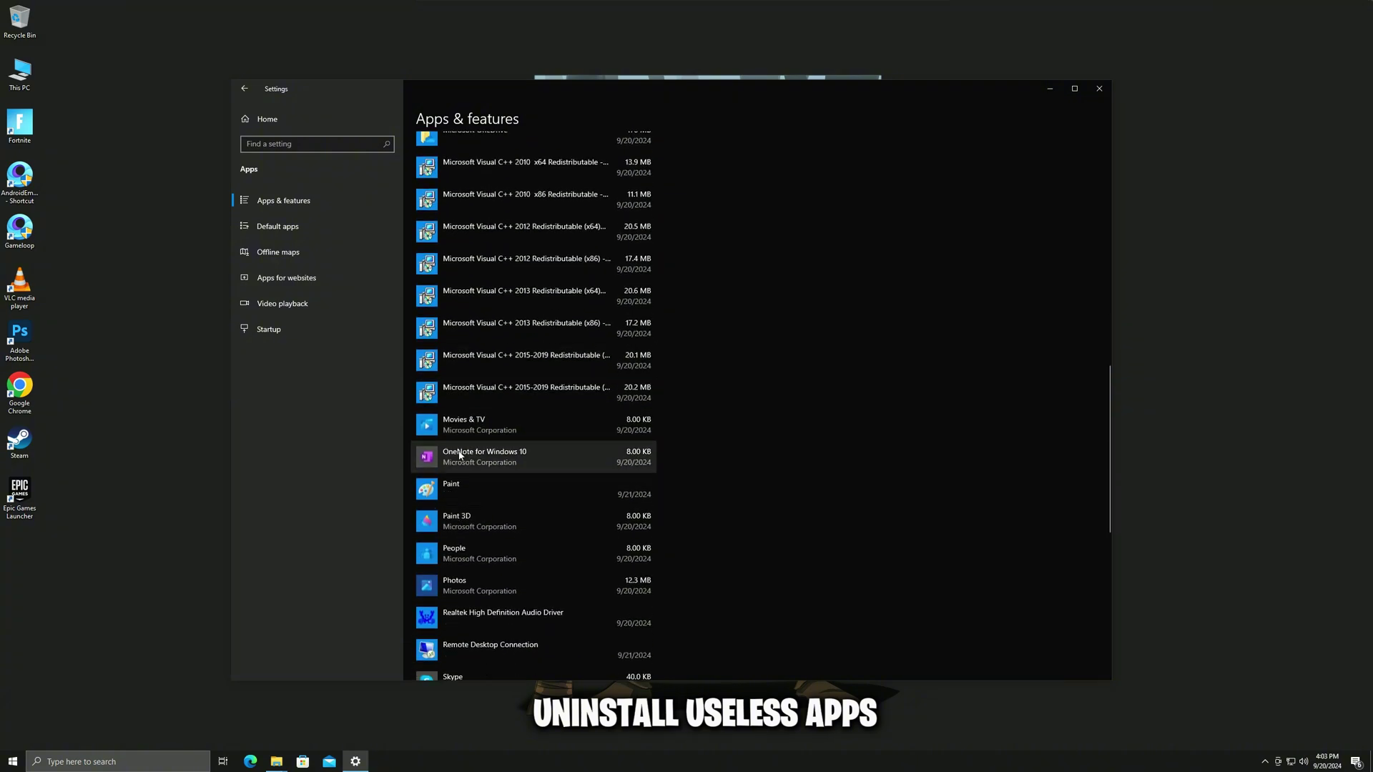
left_click(460, 455)
left_click(482, 529)
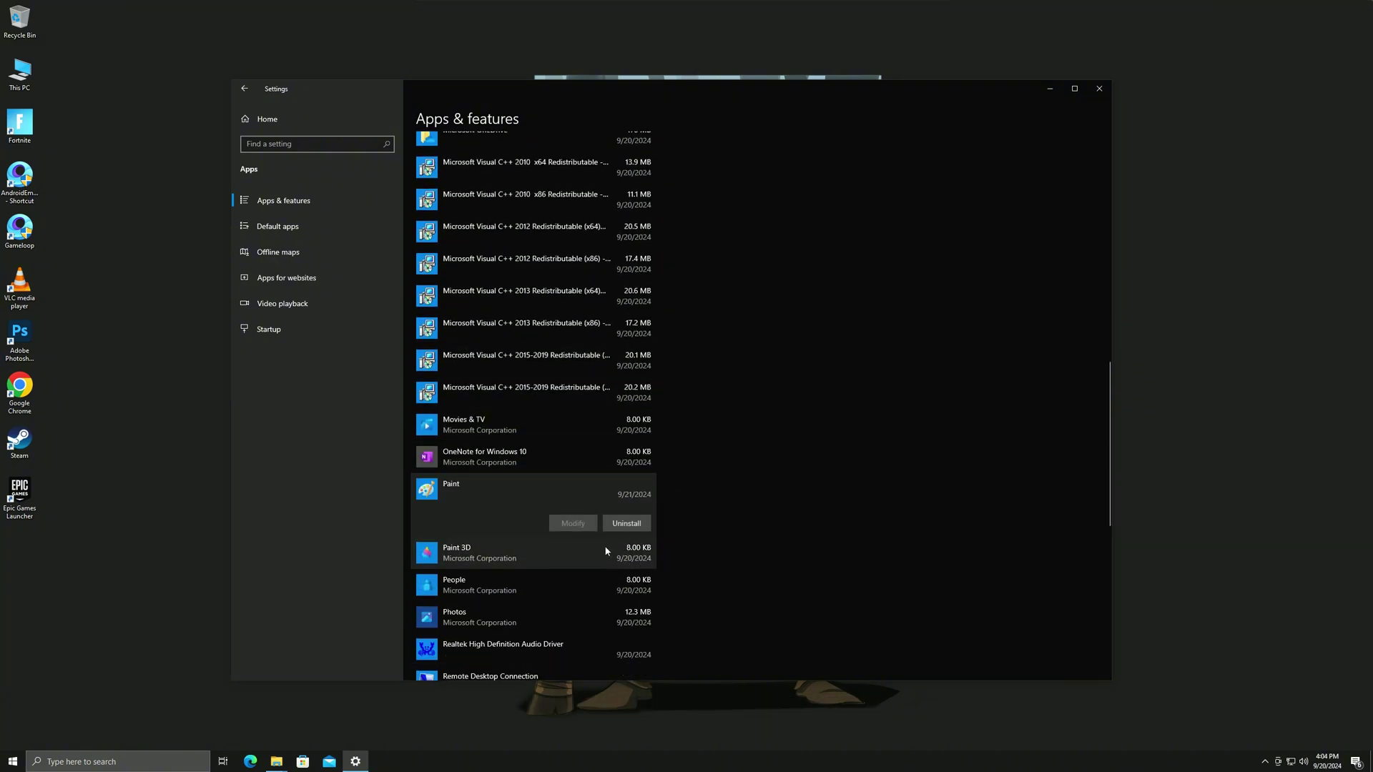
left_click(540, 555)
Step: Check the uninstall options for People and Skype in the rest of the installed apps list, and close Settings
scroll(572, 558, "down", 1)
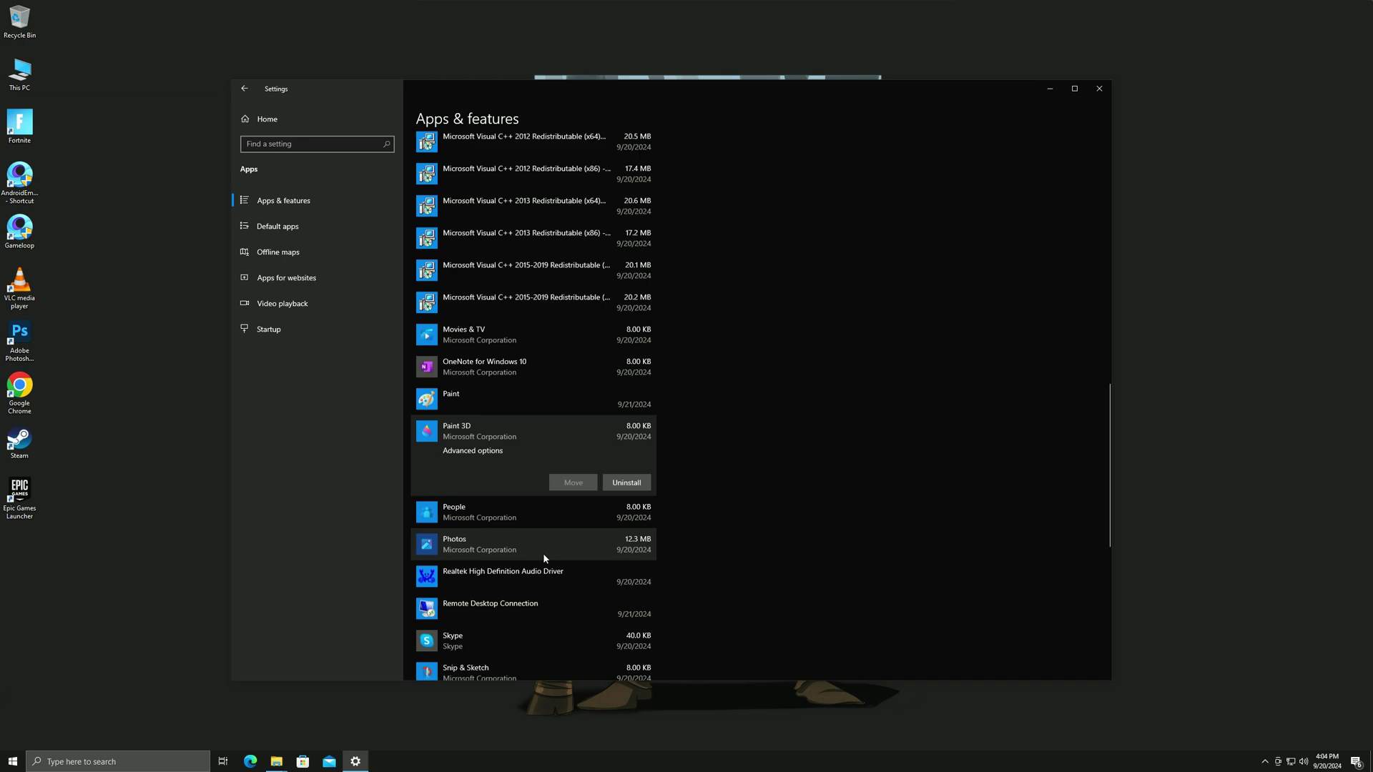
left_click(491, 522)
scroll(543, 570, "down", 2)
left_click(601, 468)
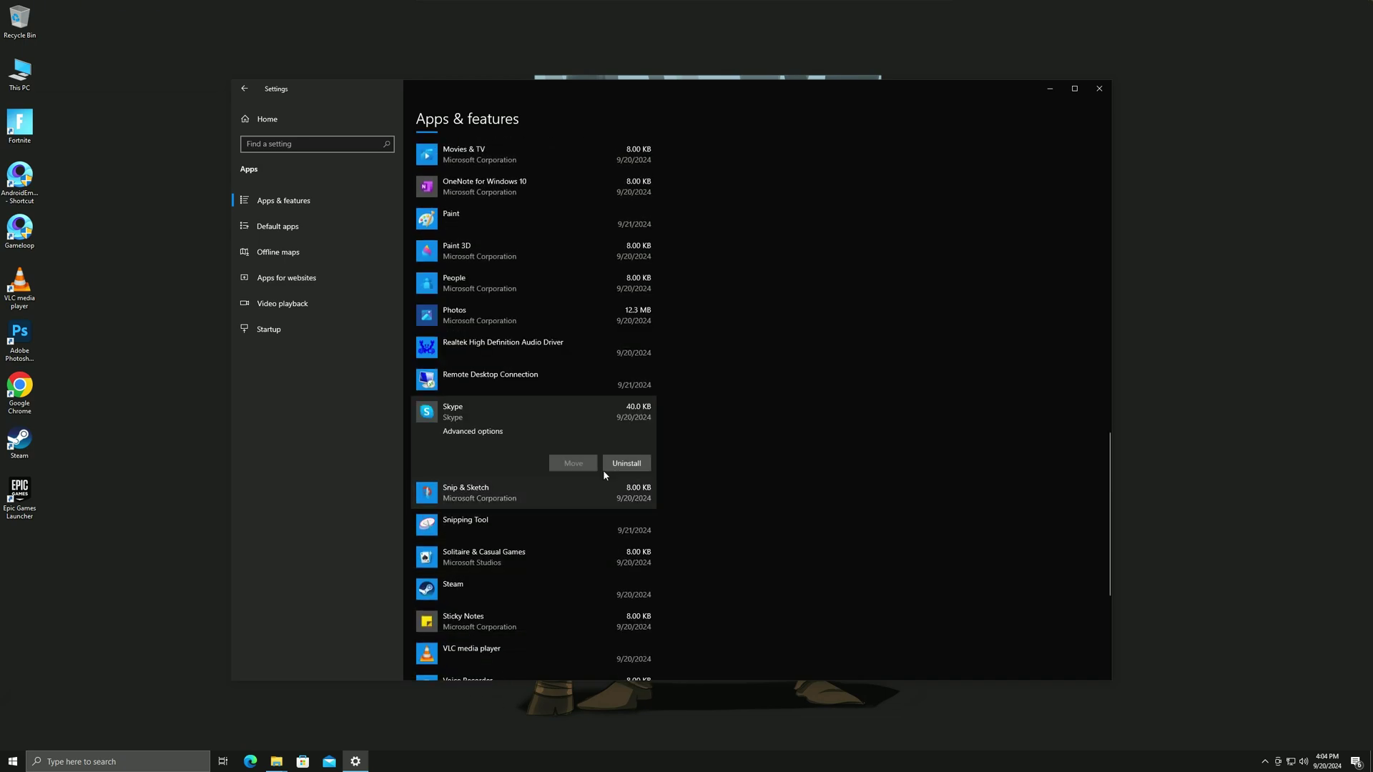
scroll(515, 565, "down", 2)
scroll(511, 604, "down", 2)
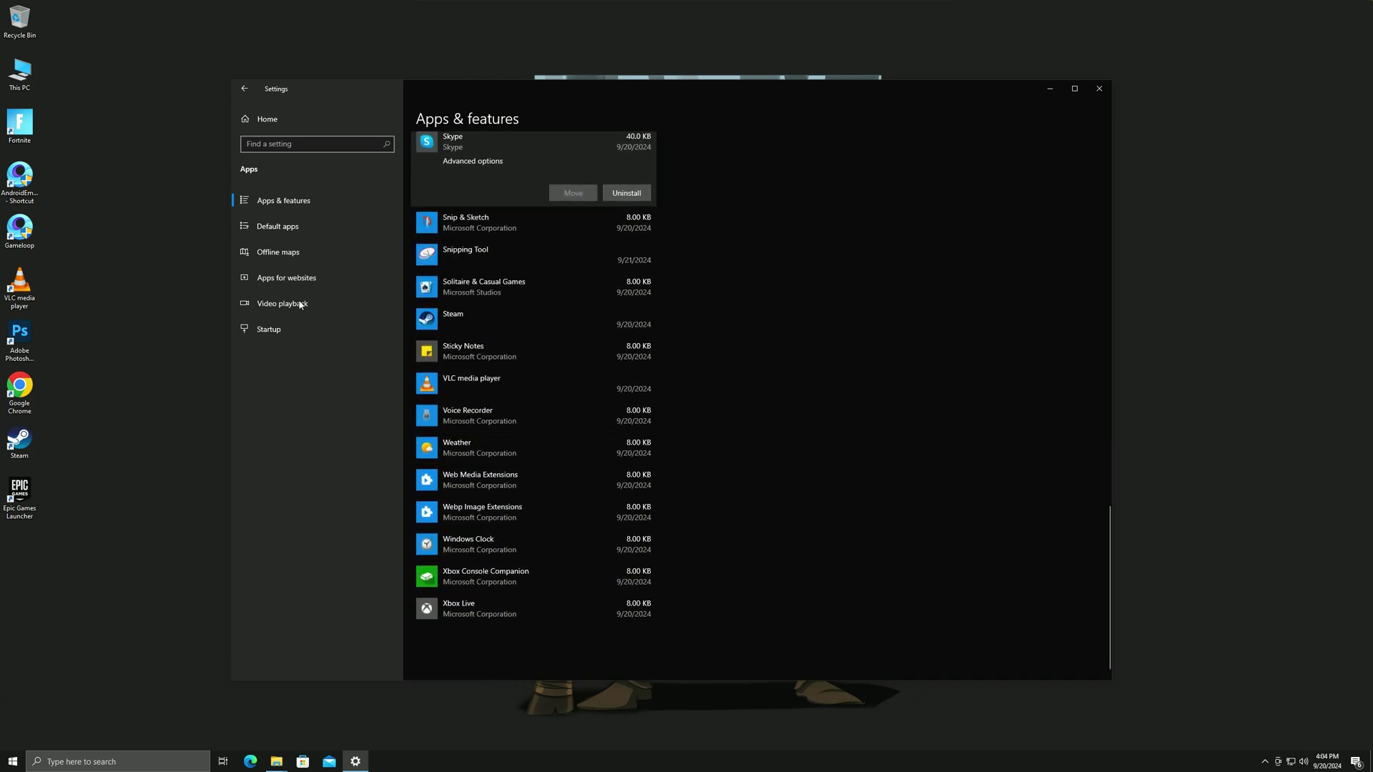
left_click(245, 90)
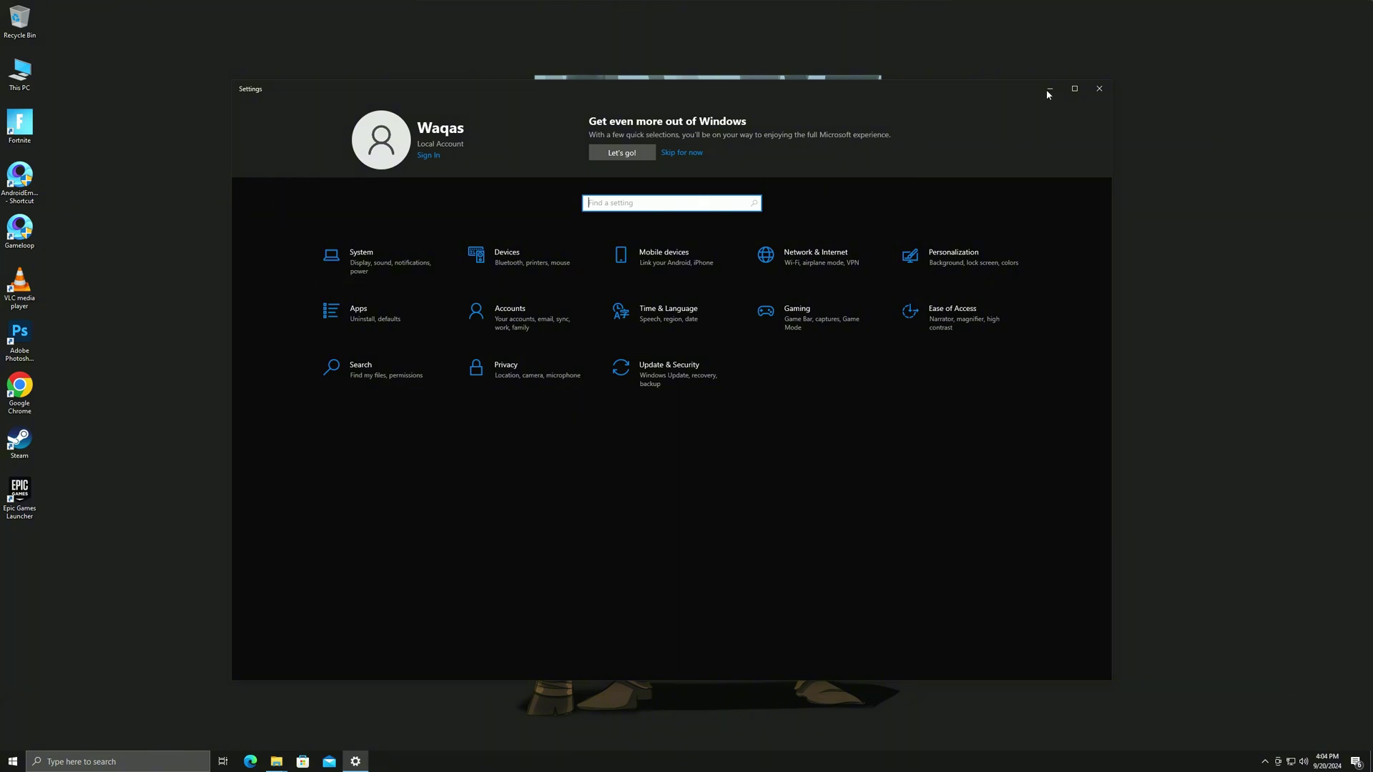
left_click(1099, 89)
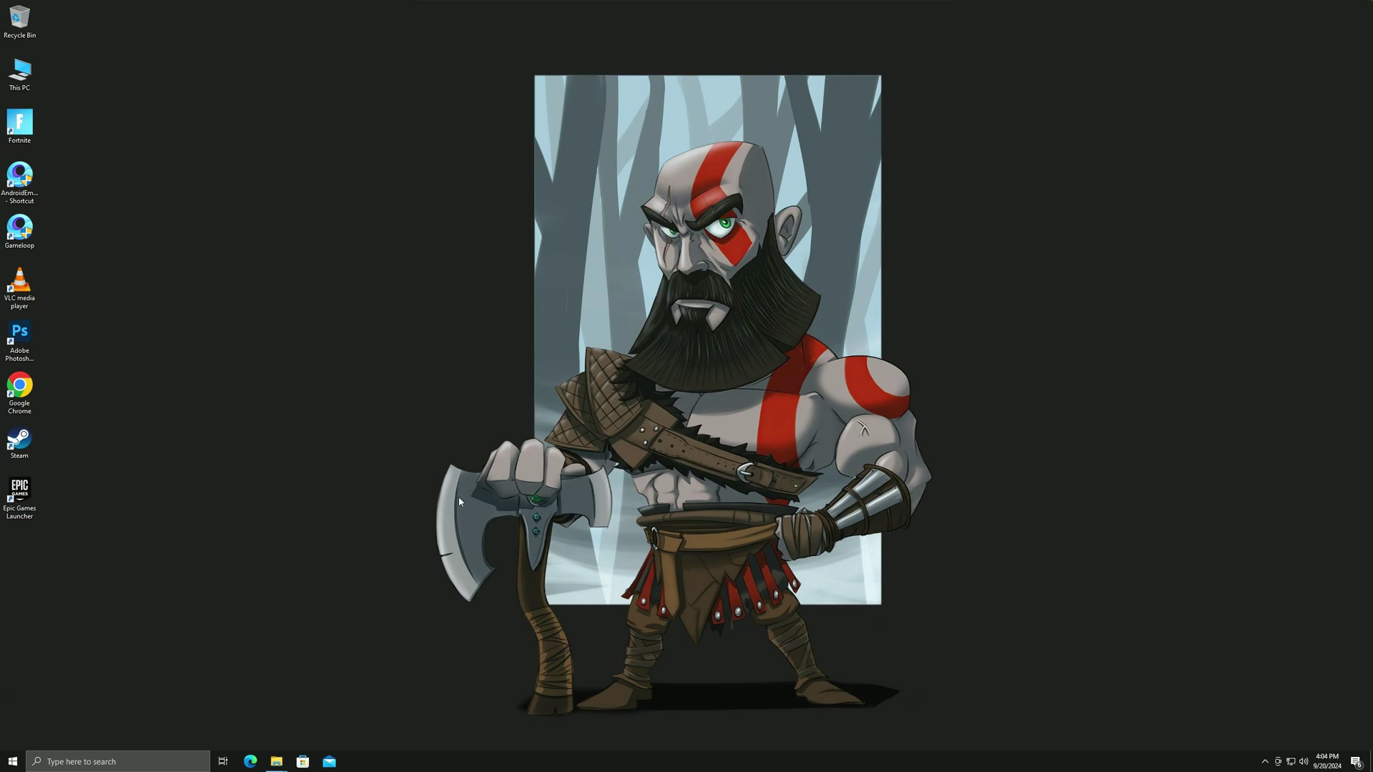
Step: Search Windows for "temp" and go through the delete temporary files setting to the list of temporary files
left_click(19, 758)
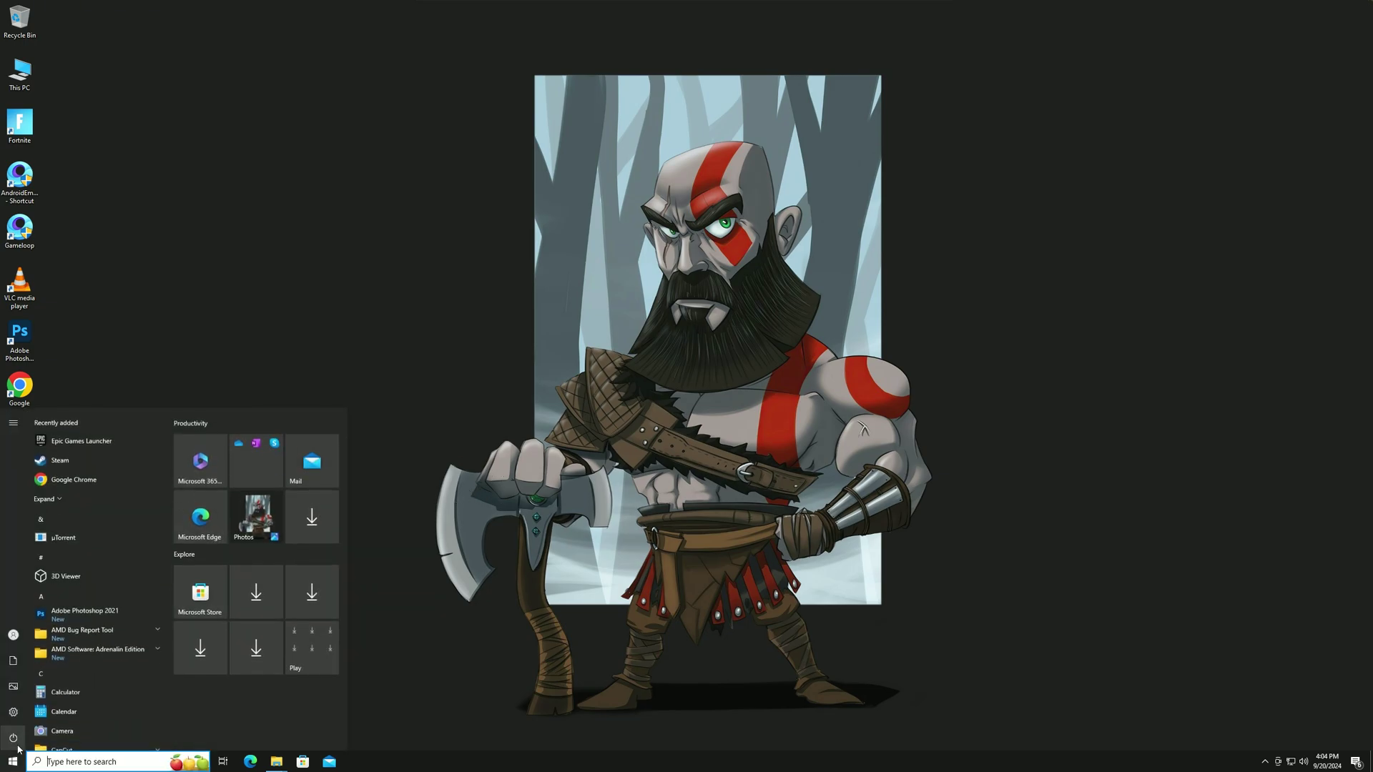
type("temp")
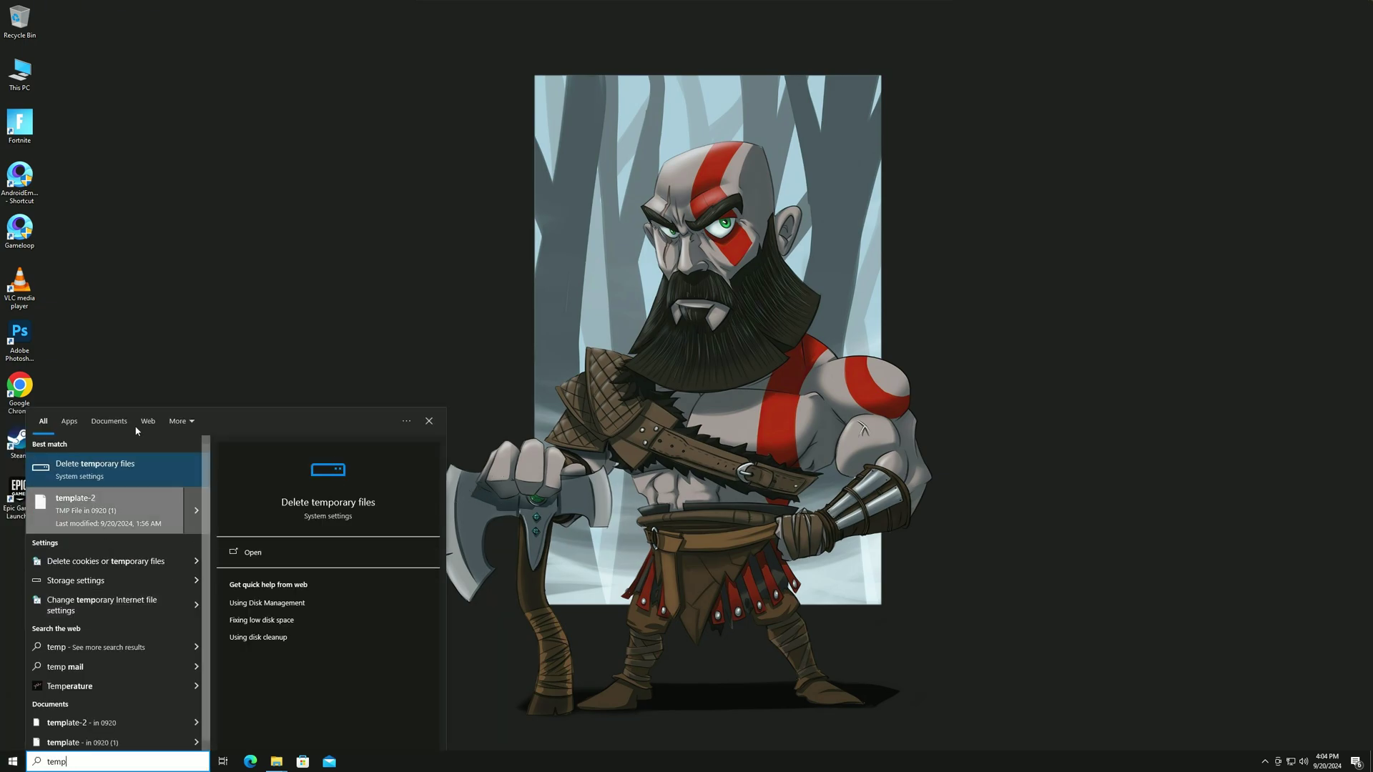
left_click(92, 467)
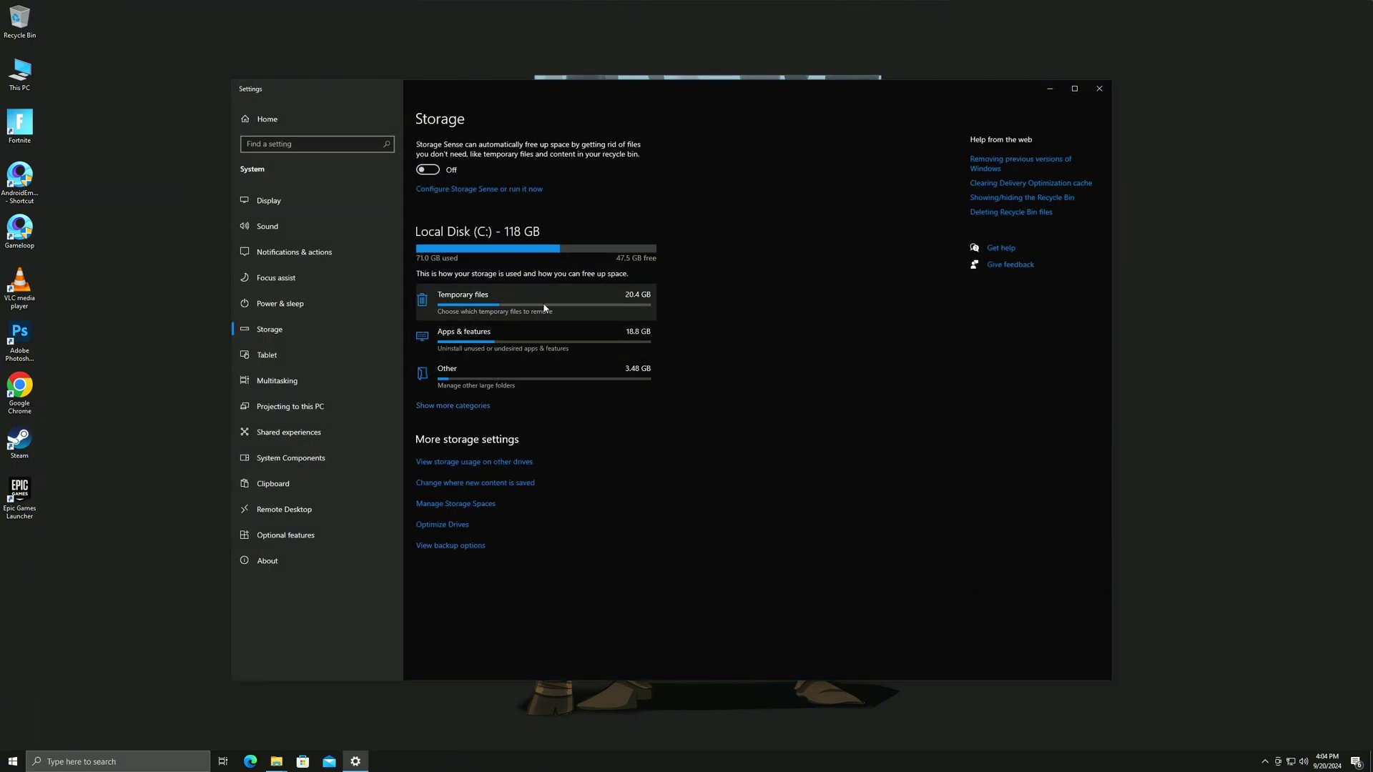
left_click(632, 318)
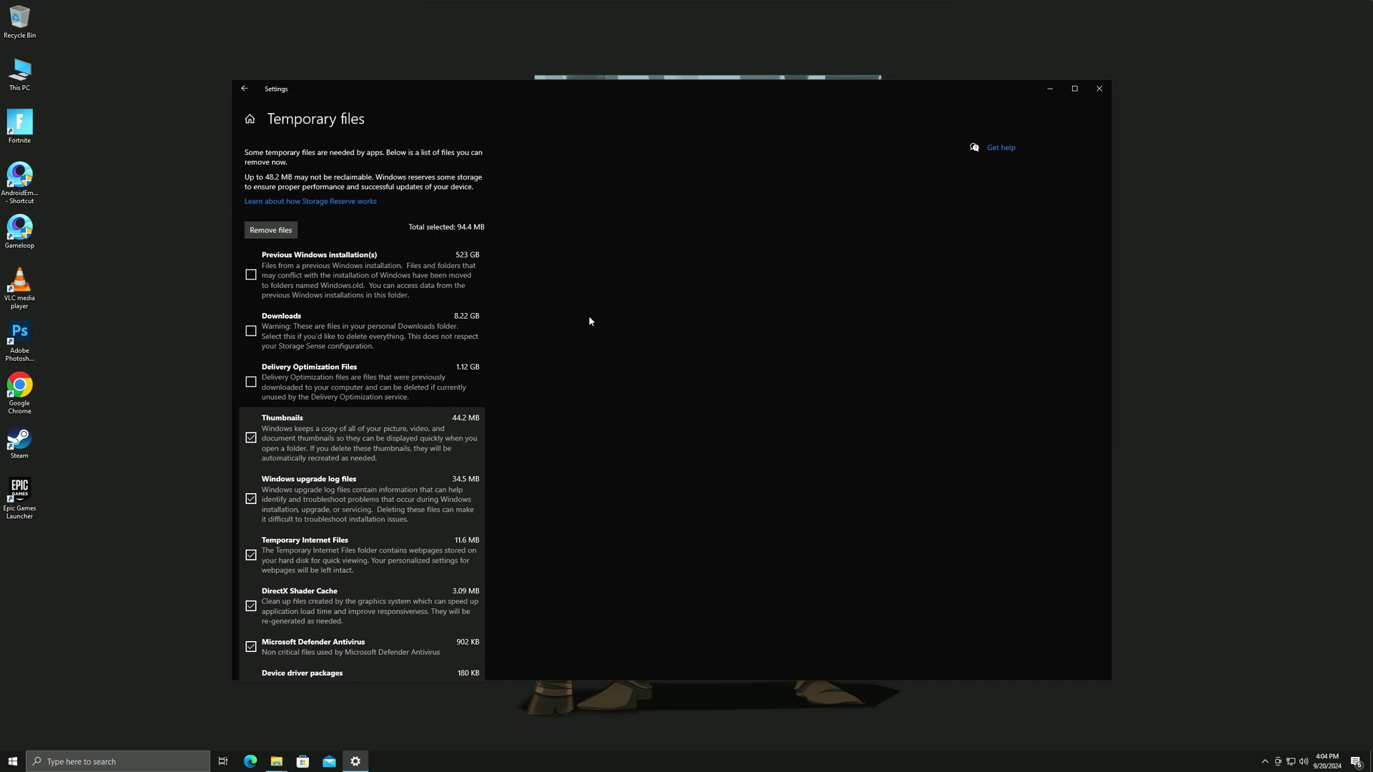
Step: Add Delivery Optimization Files and Previous Windows installation(s) to the temporary files selected for removal
scroll(476, 369, "down", 3)
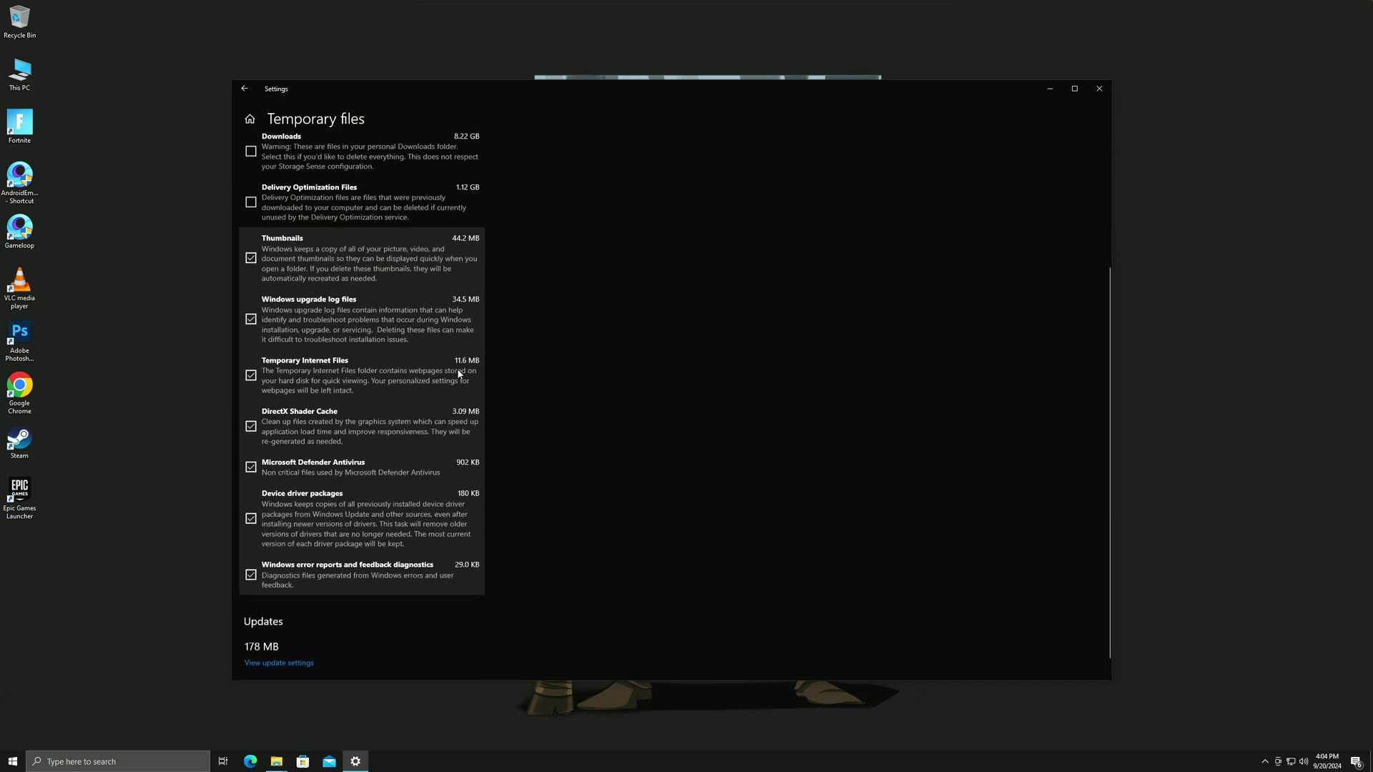
scroll(460, 373, "up", 3)
left_click(251, 381)
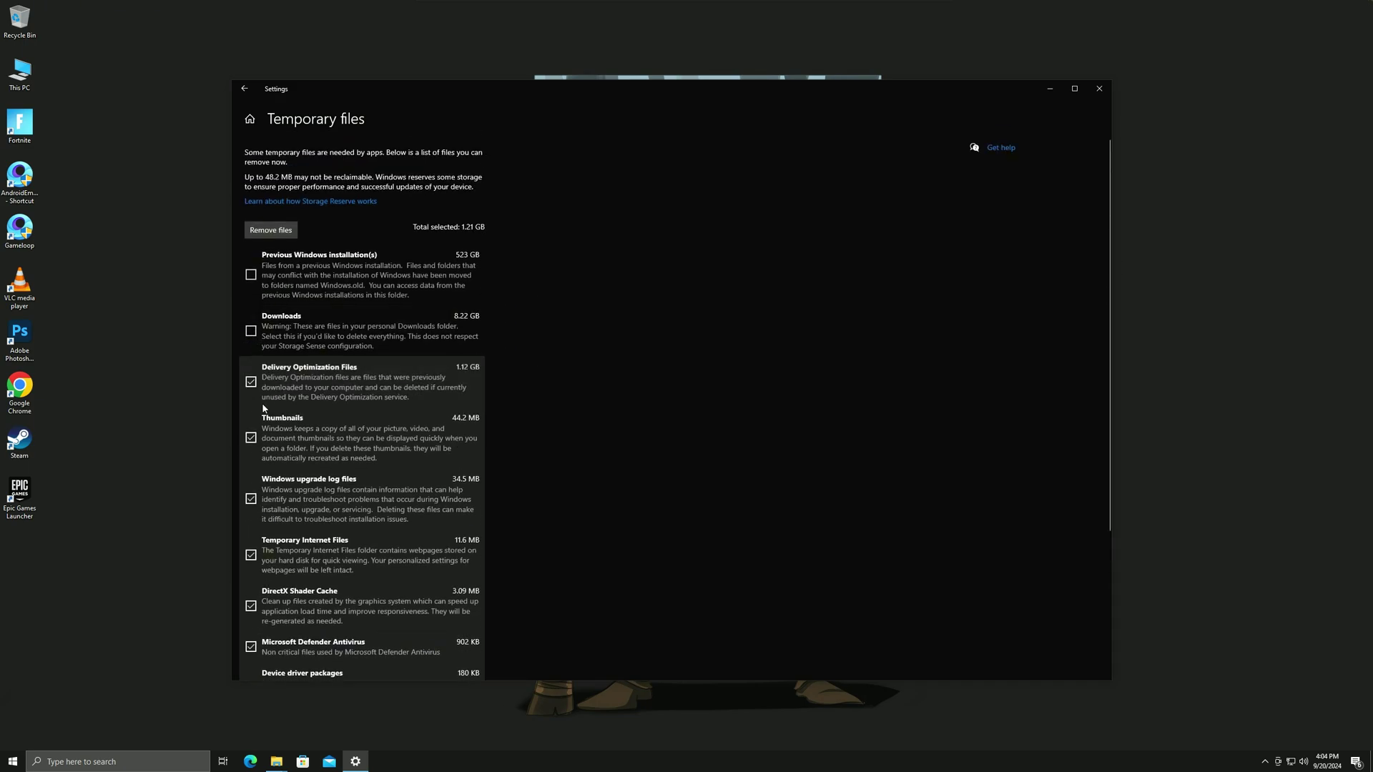
left_click(251, 277)
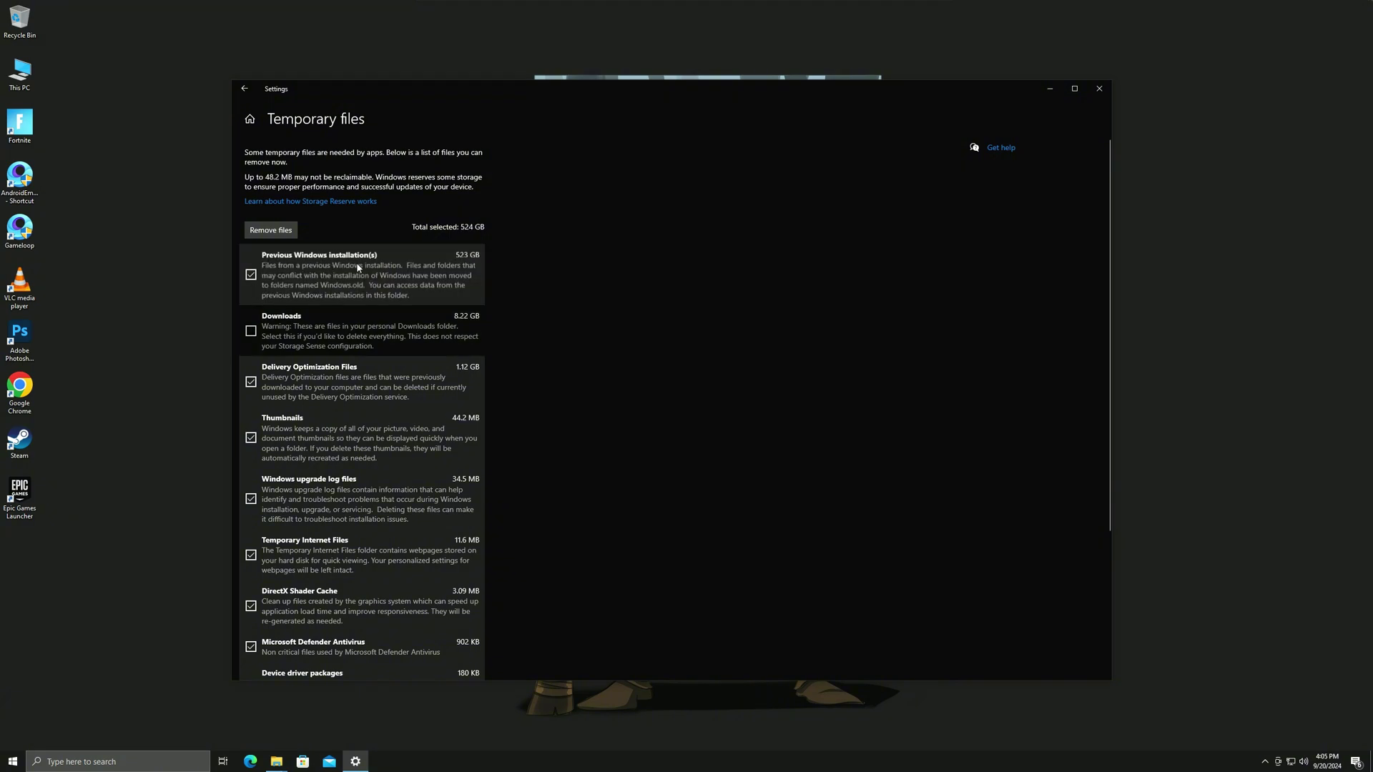
Step: Check the selection in the temporary files list, remove the selected files and close Settings
scroll(443, 276, "down", 5)
scroll(398, 527, "up", 5)
left_click(279, 231)
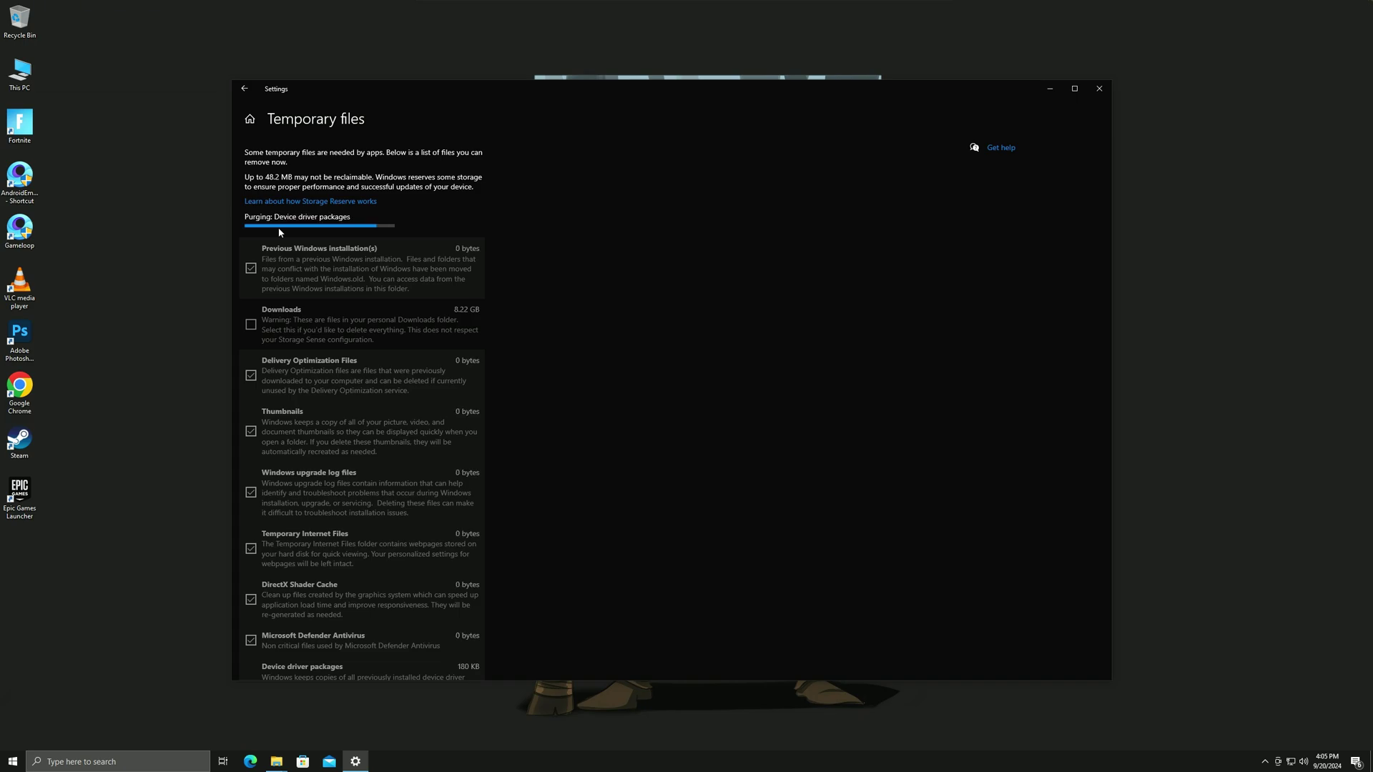
scroll(403, 365, "down", 3)
left_click(1099, 88)
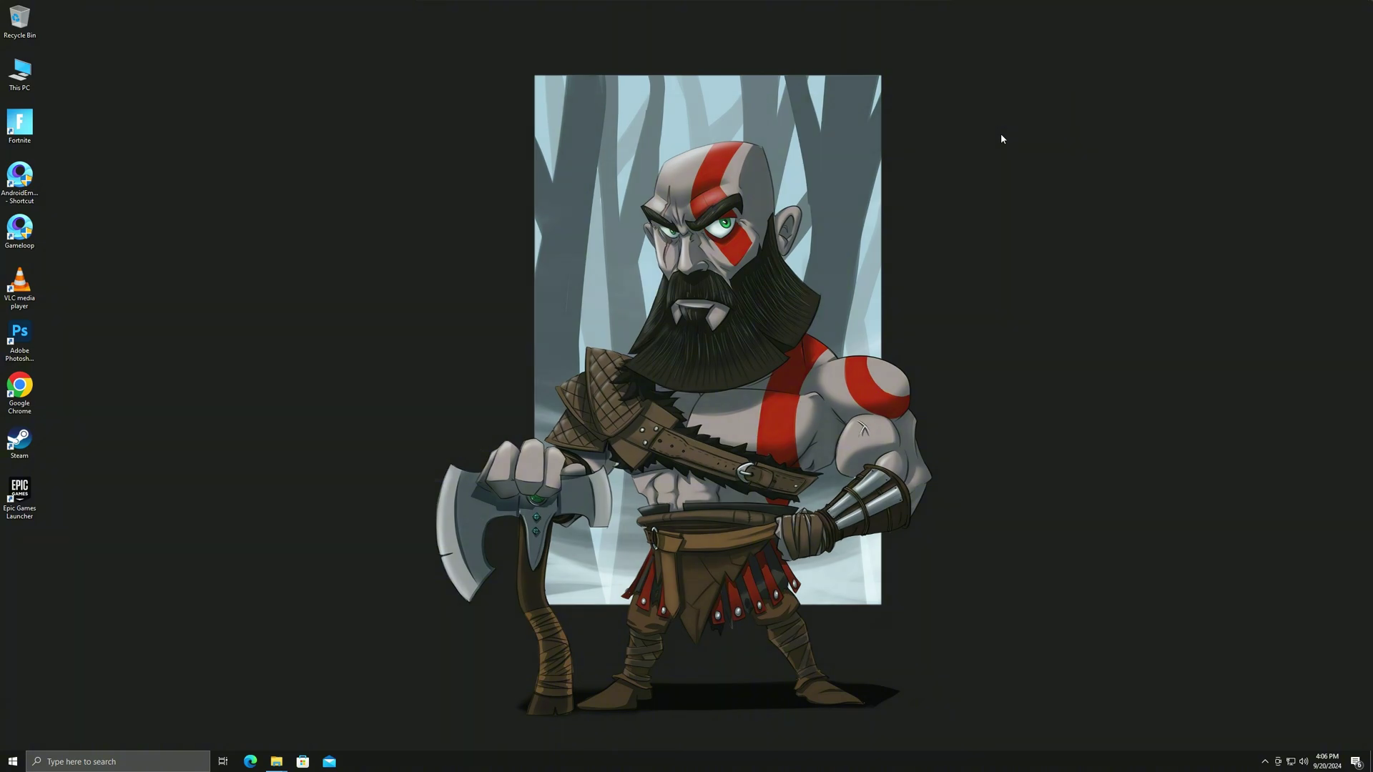
Step: Run "temp" and allow access to open the Windows Temp folder
key("super+r")
type("temp")
key("Return")
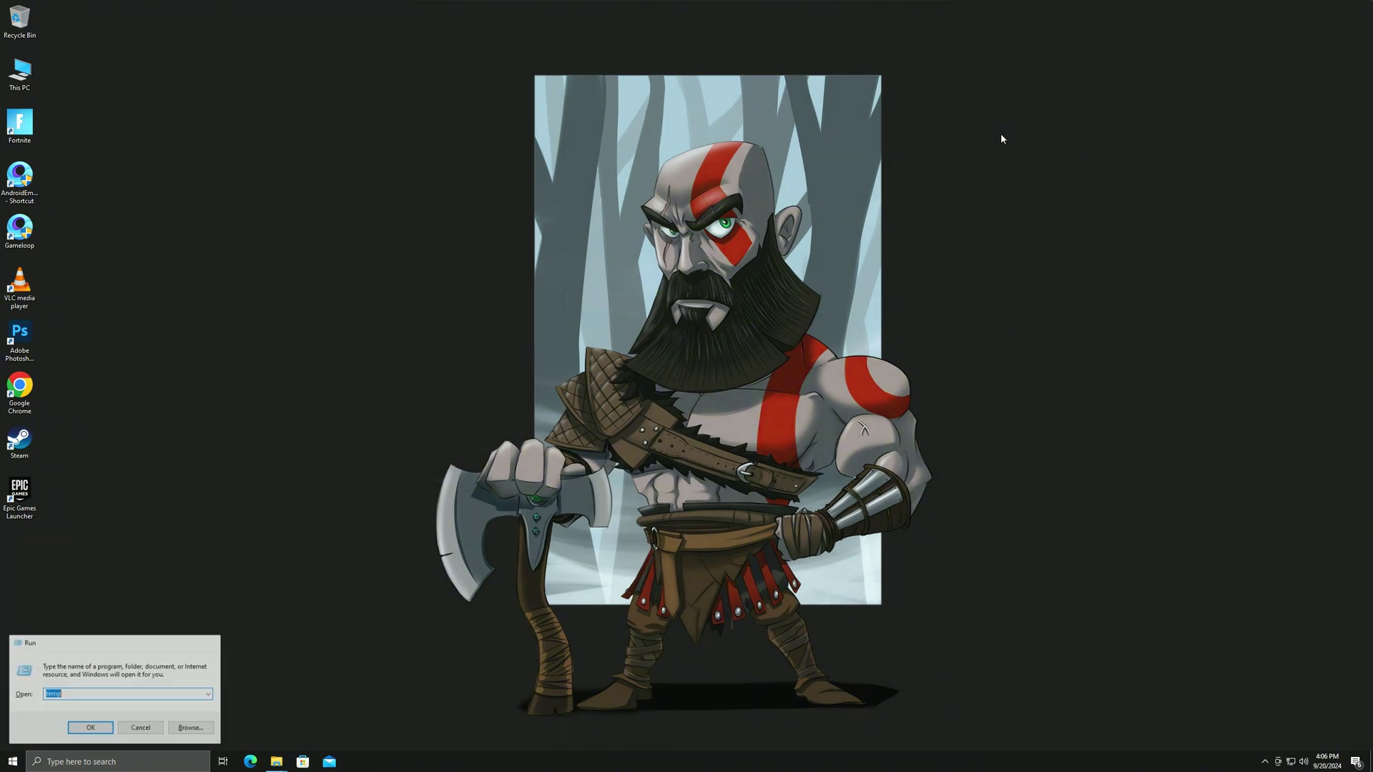
left_click(696, 393)
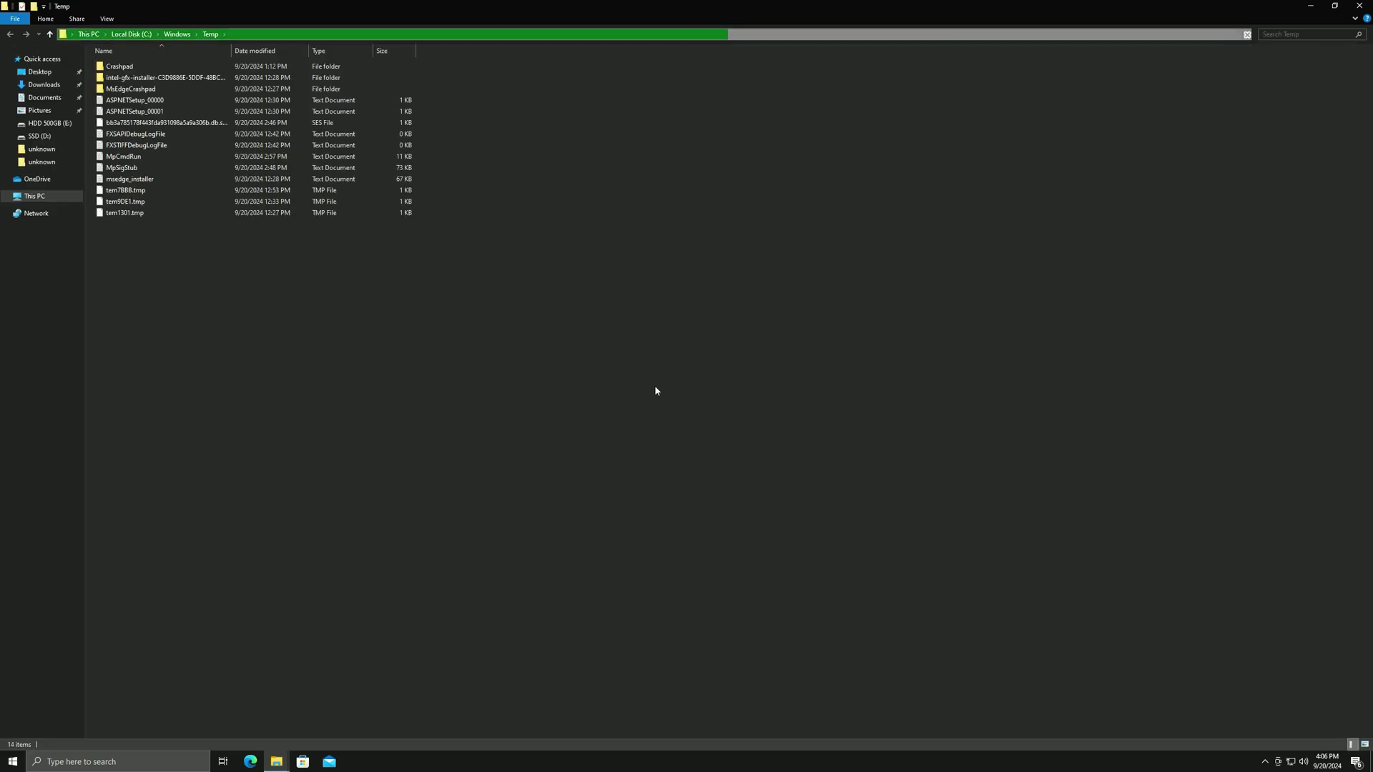
Step: Delete everything in the Windows Temp folder, skip the files in use, and close the folder
left_click_drag(394, 309, 354, 70)
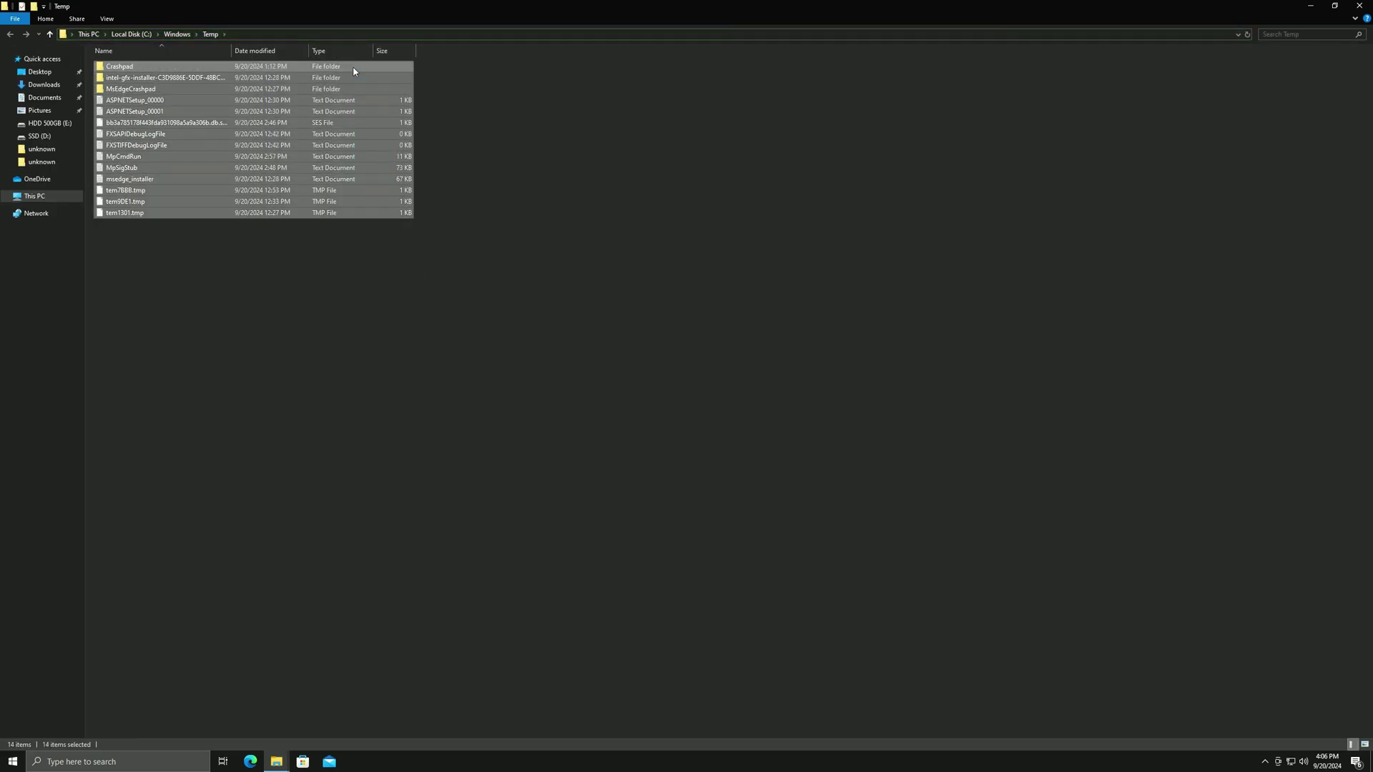
key("Delete")
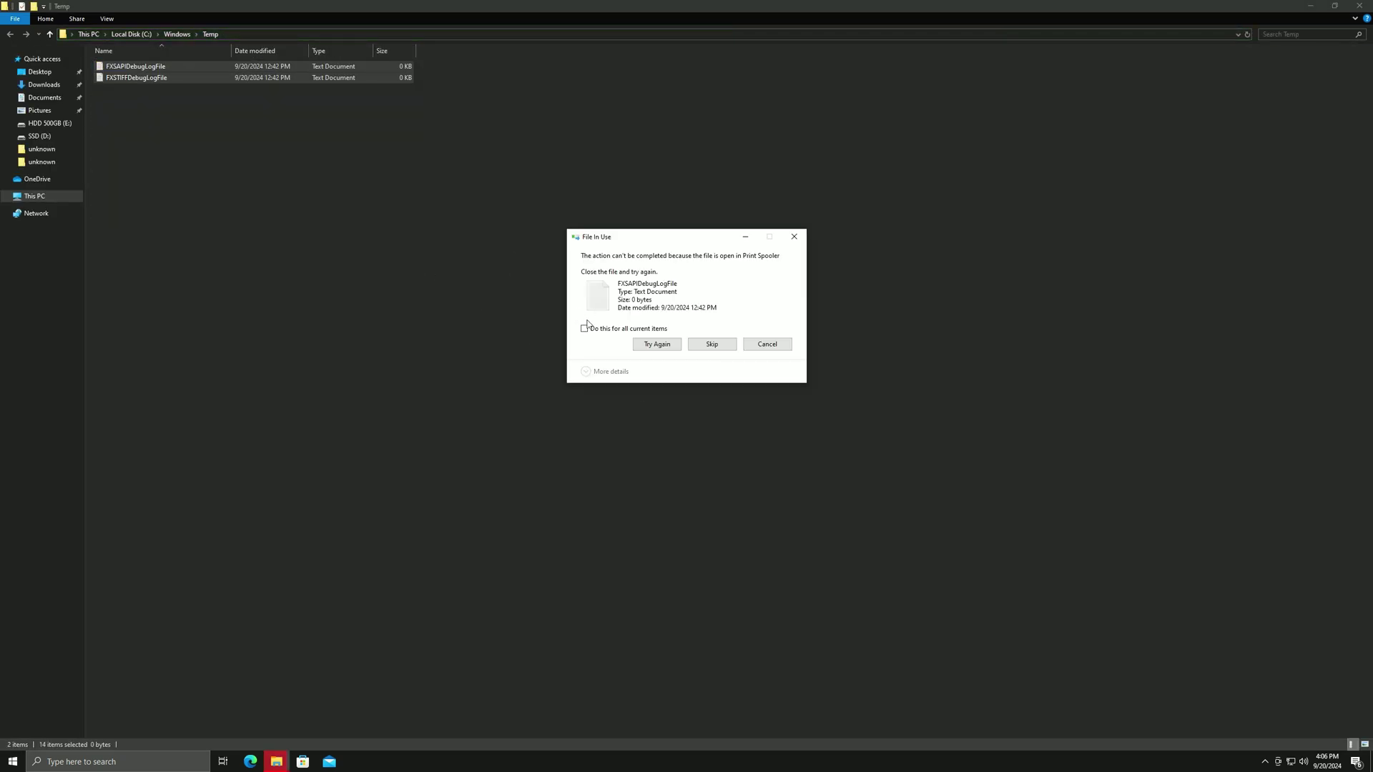
left_click(691, 346)
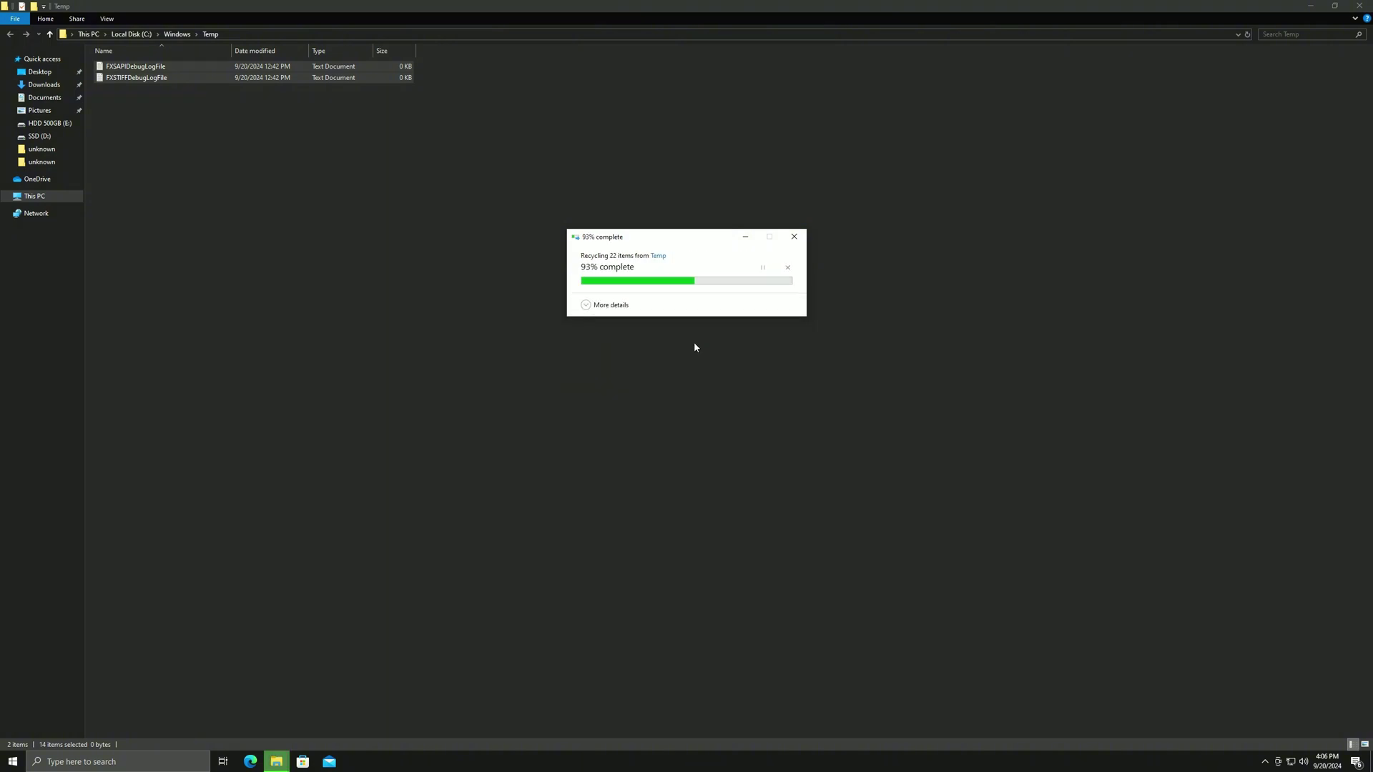
left_click(1359, 5)
Step: Run "%temp%" to open the user's local Temp folder
key("super+r")
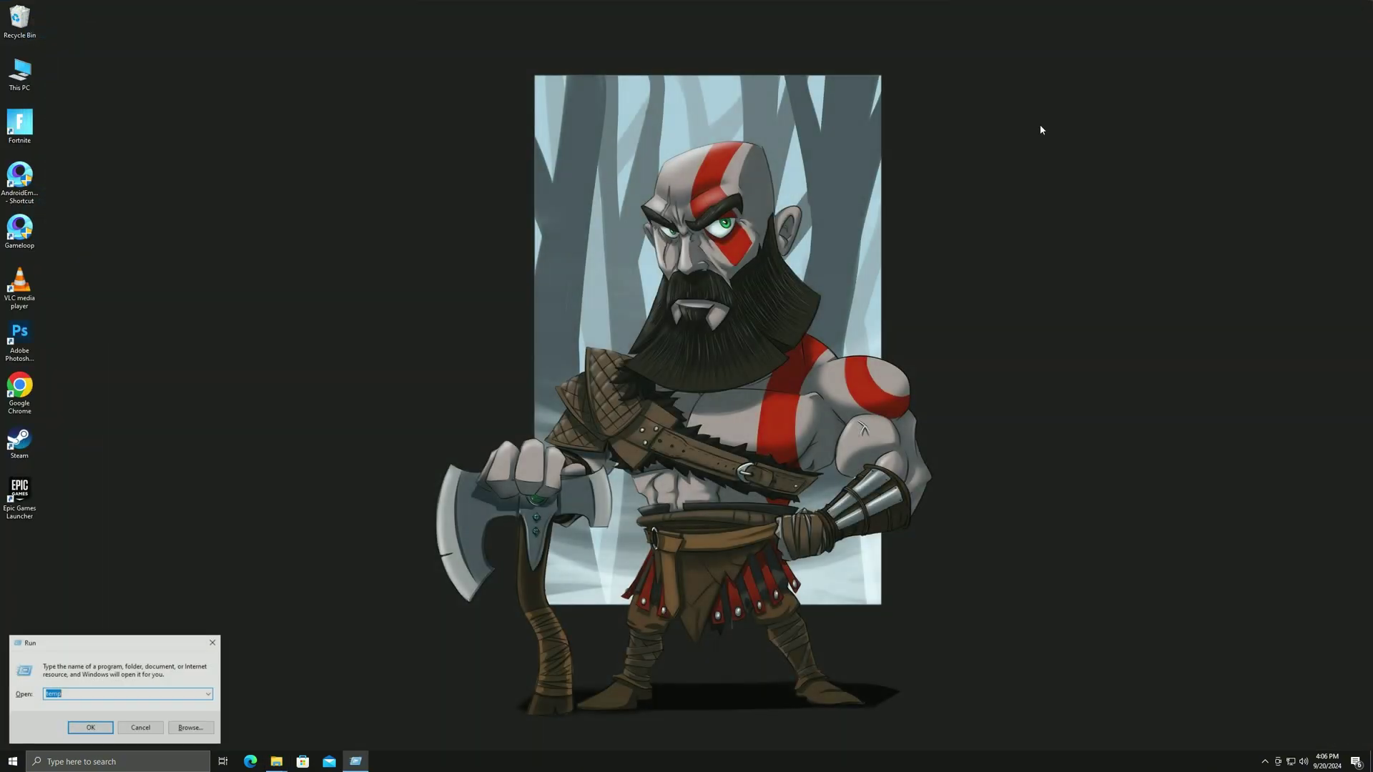
key("BackSpace")
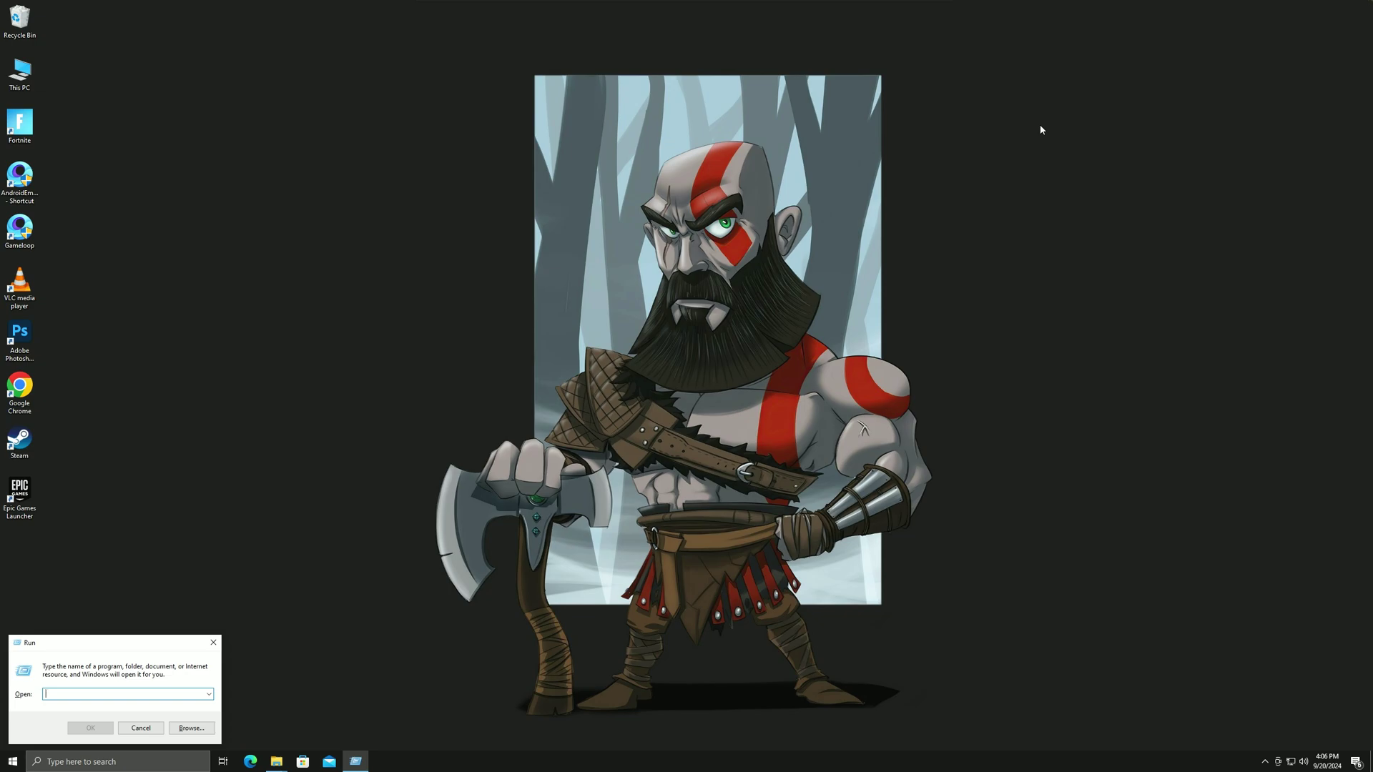
type("%temp%")
key("Return")
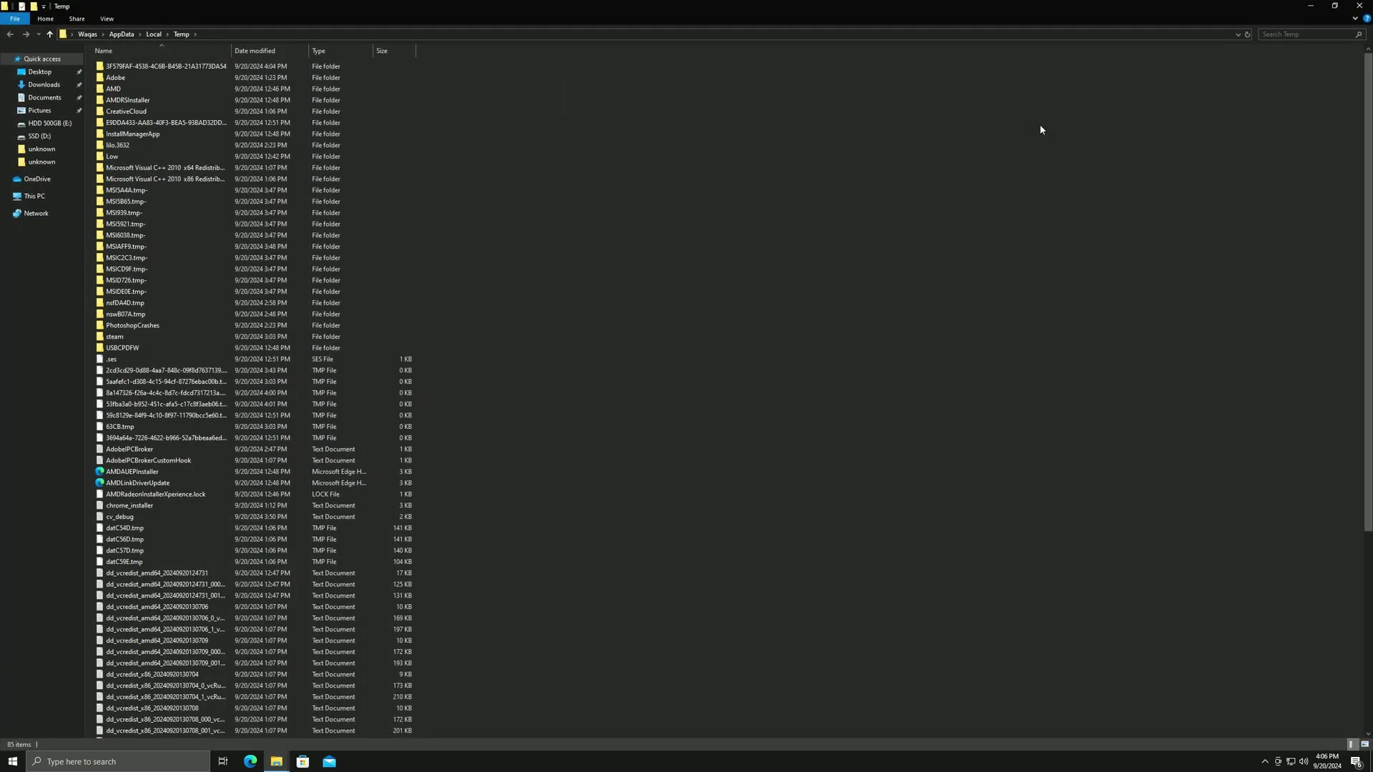
Step: Delete everything in the local AppData Temp folder, skip the files in use, and close the folder
key("Delete")
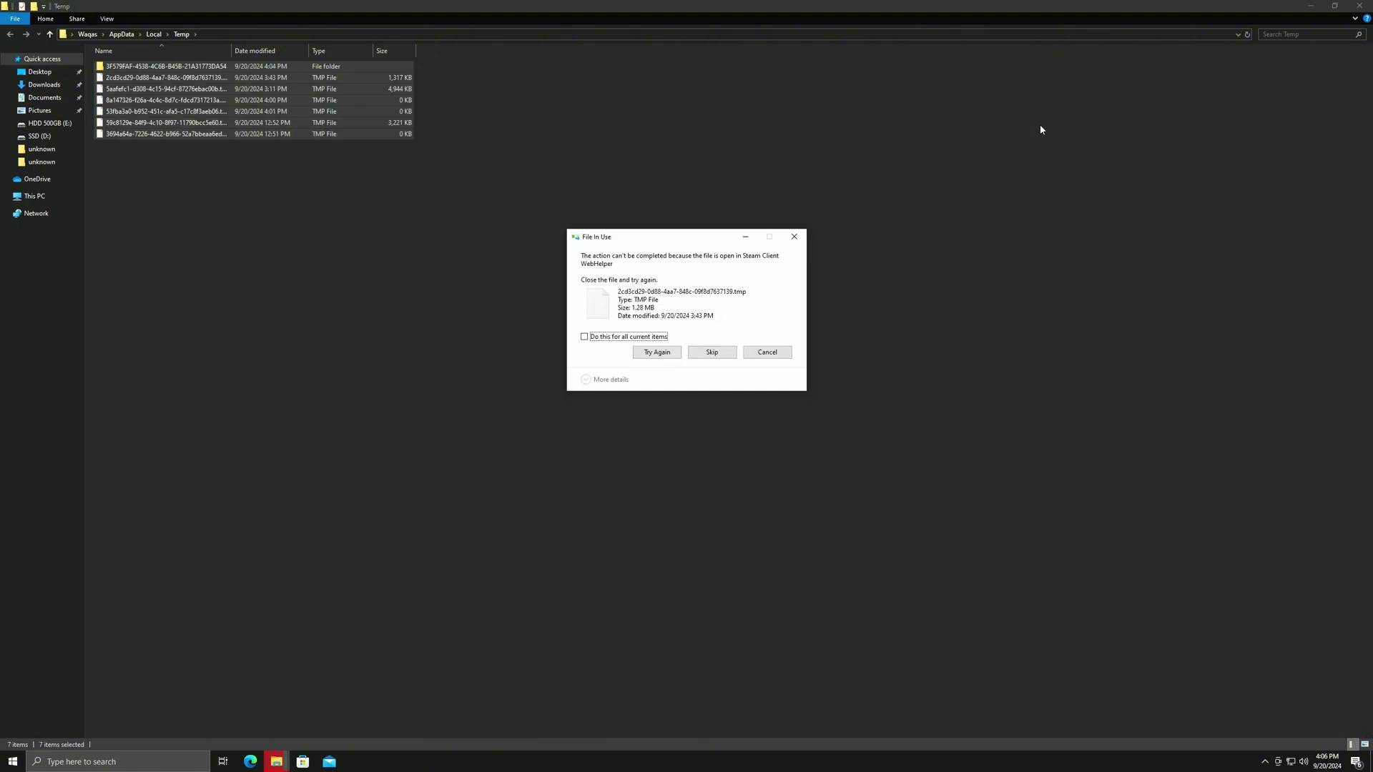
left_click(713, 352)
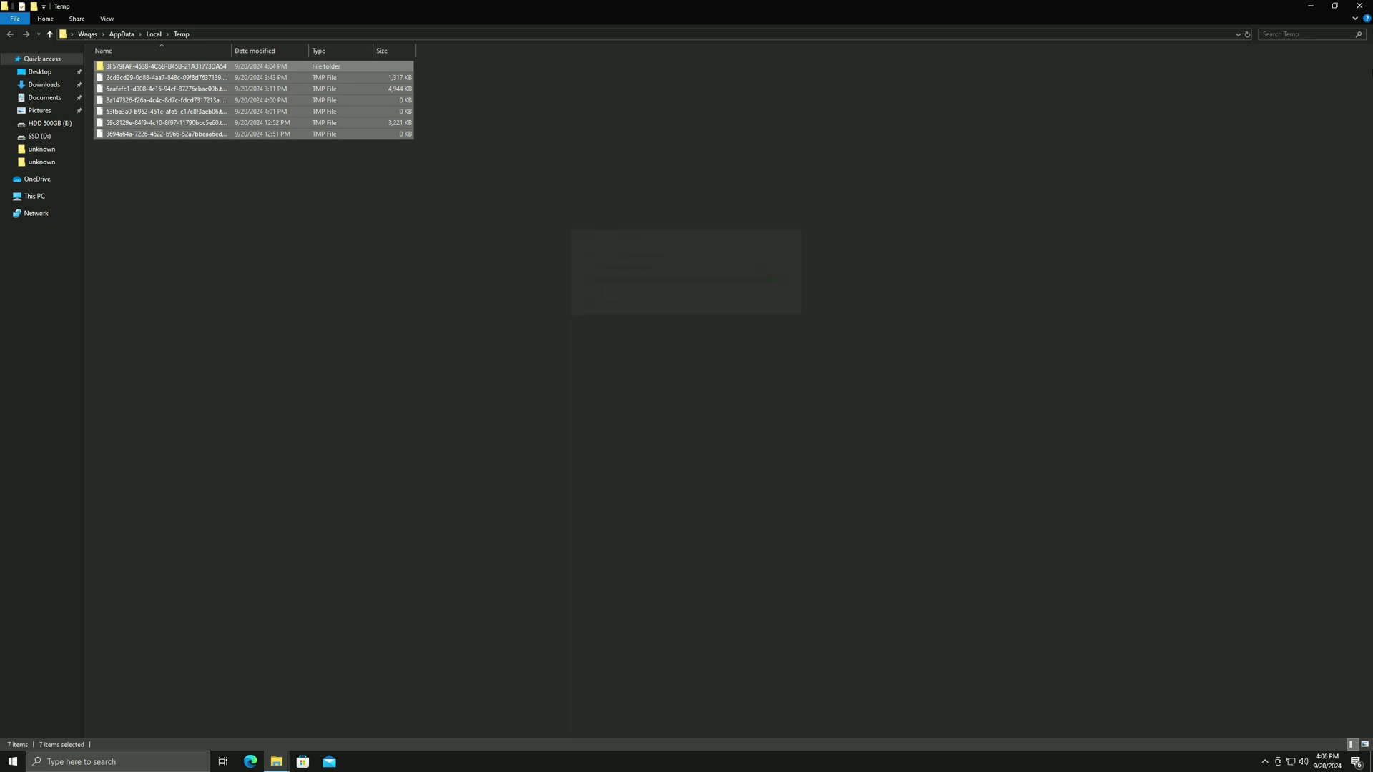
left_click(1360, 5)
Step: Run "prefetch", allow access to the Windows prefetch folder and delete all of its contents
key("super+r")
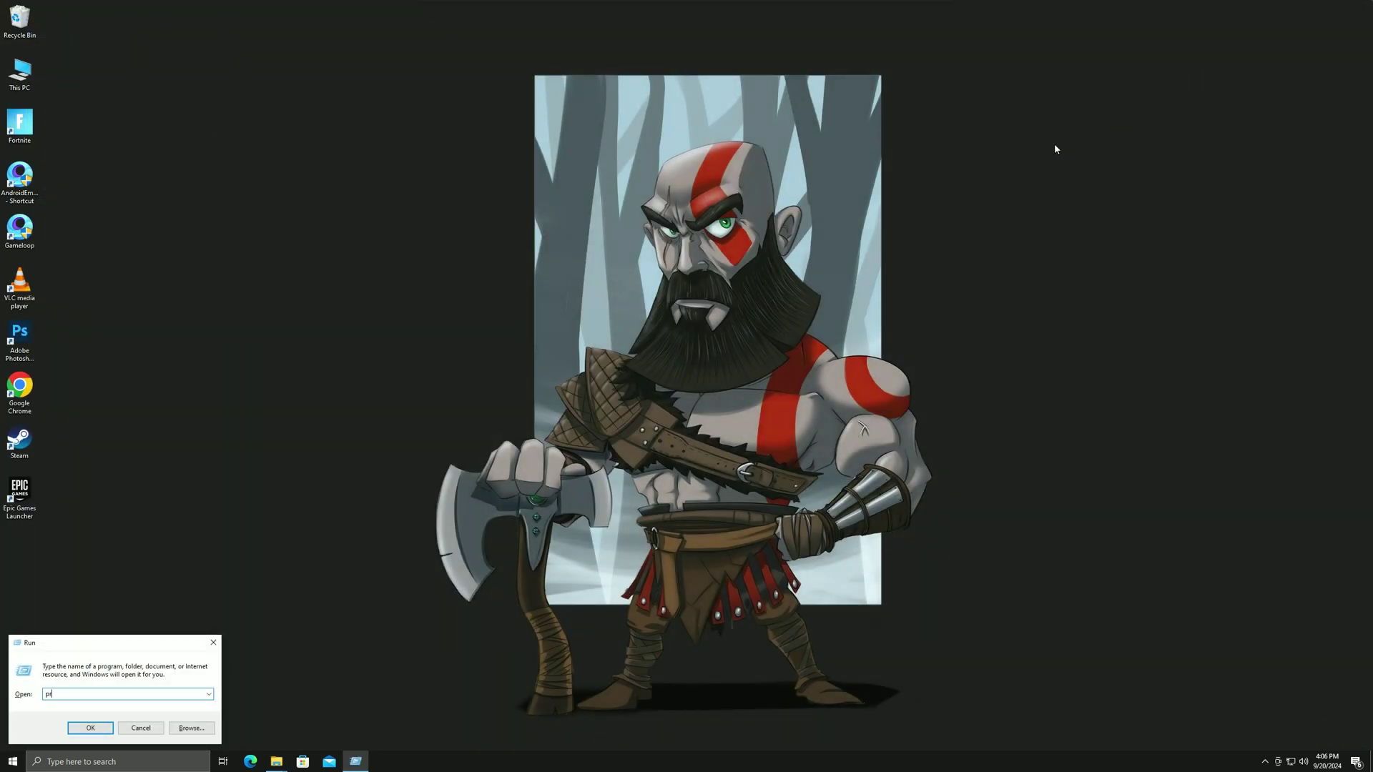
type("prefetch")
key("Return")
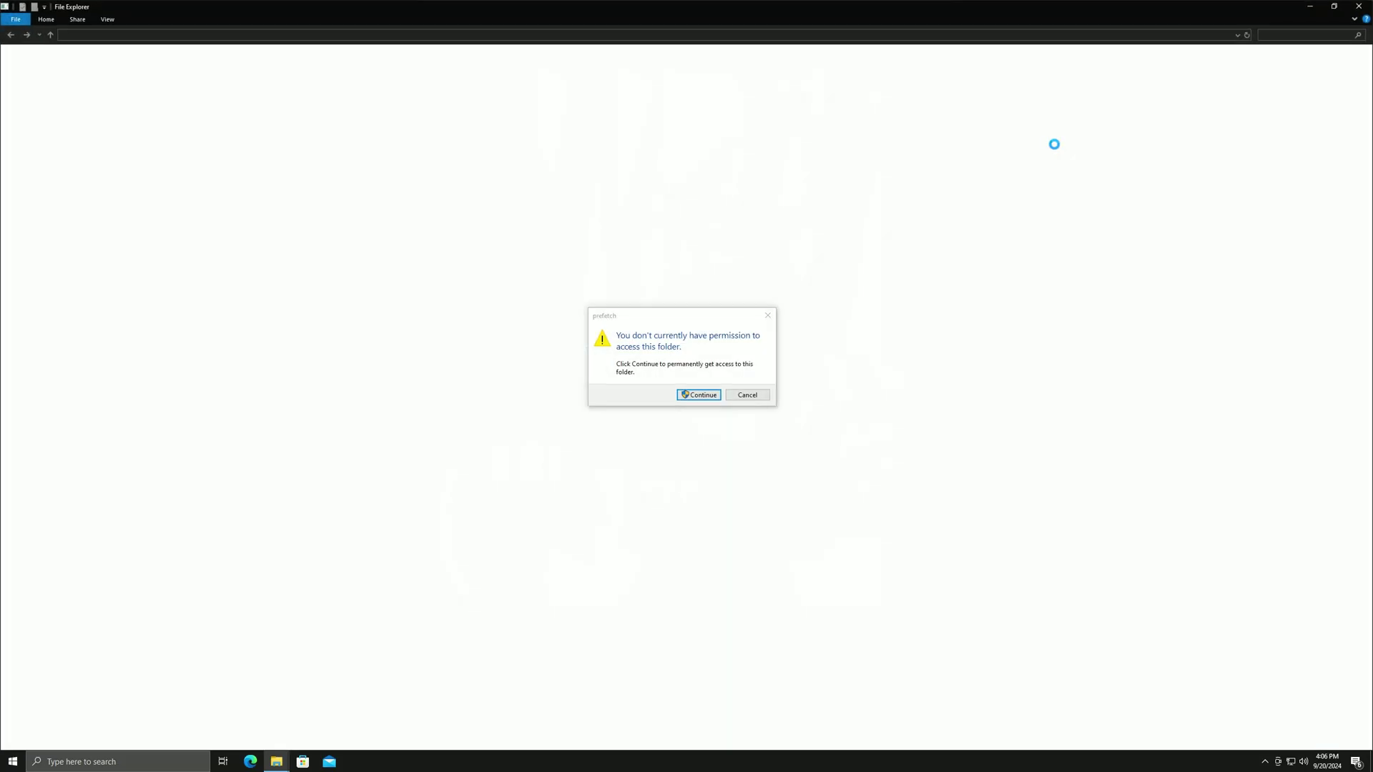
left_click(697, 395)
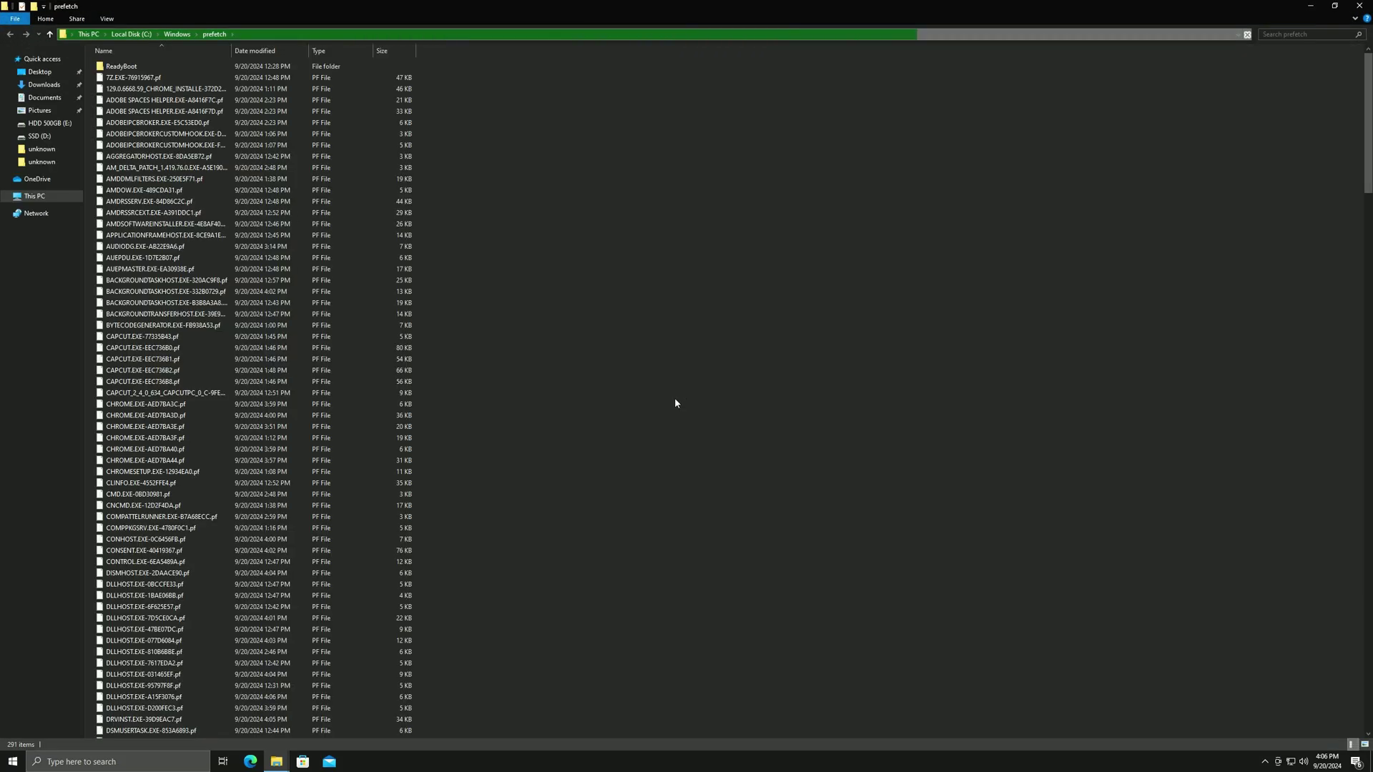
key("ctrl+a")
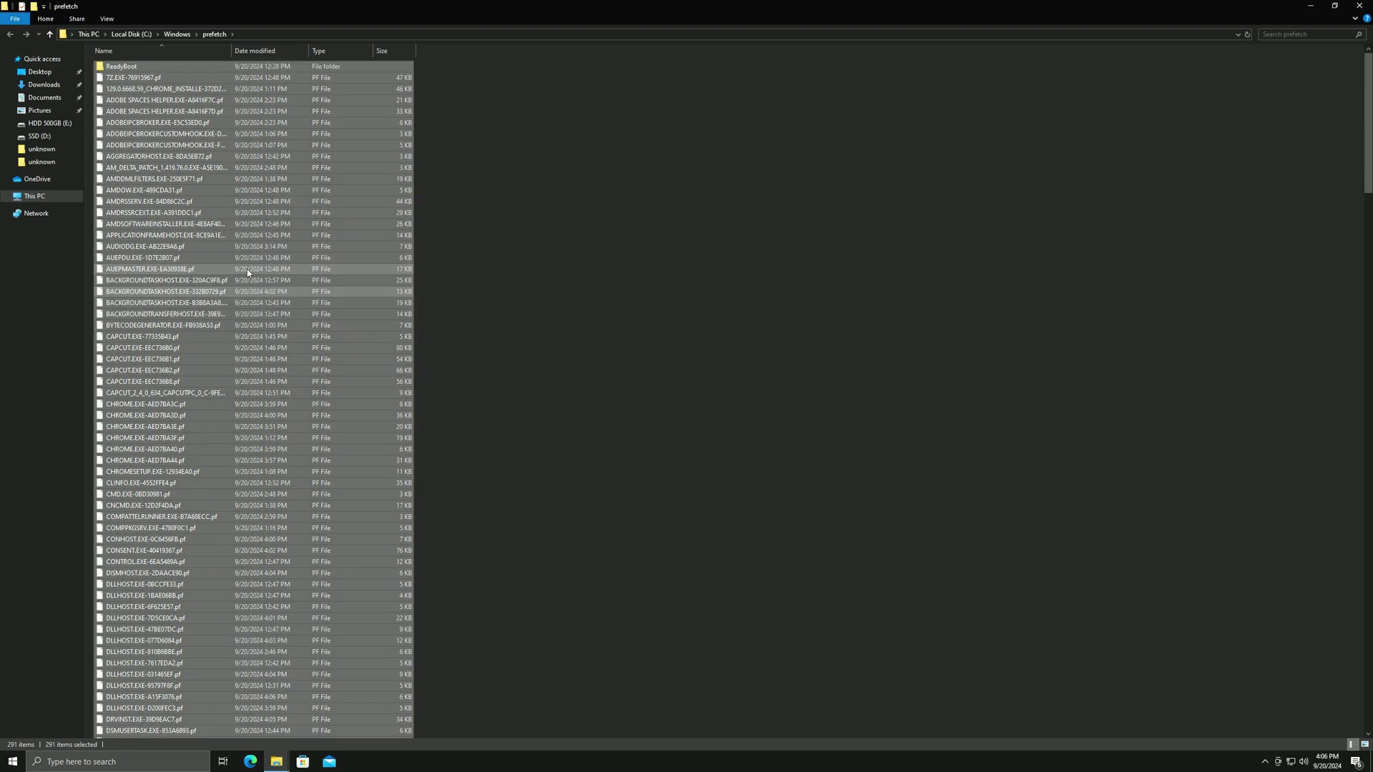
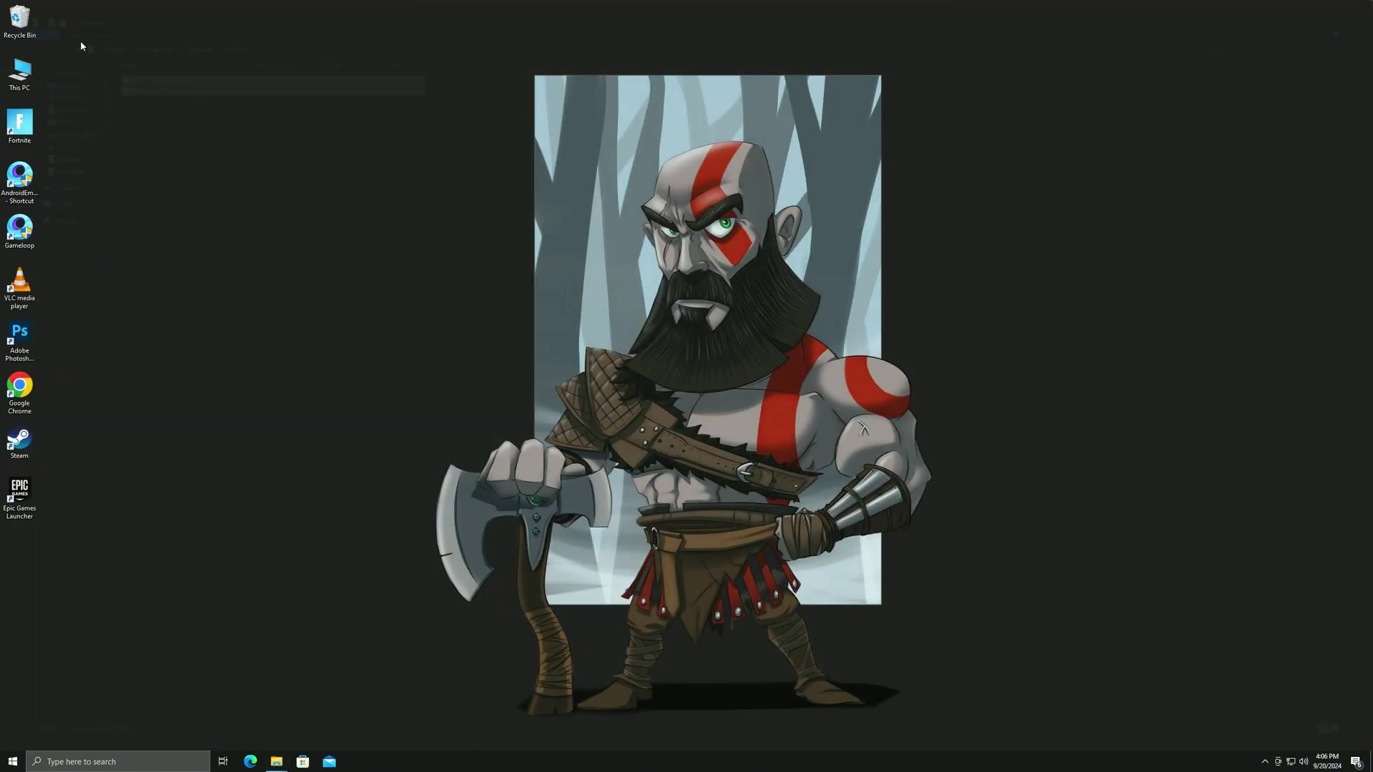
Step: Empty the Recycle Bin and confirm the permanent deletion
right_click(30, 16)
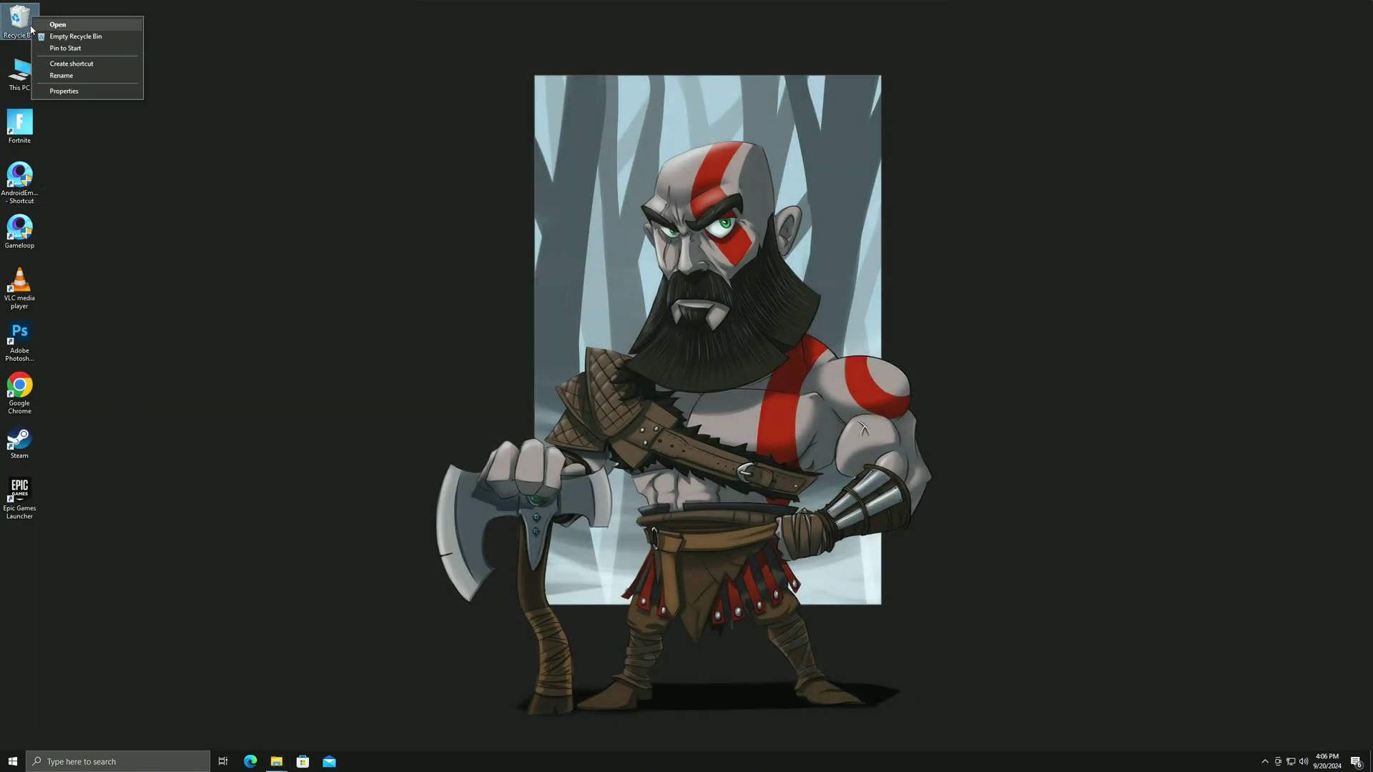
left_click(79, 36)
left_click(729, 389)
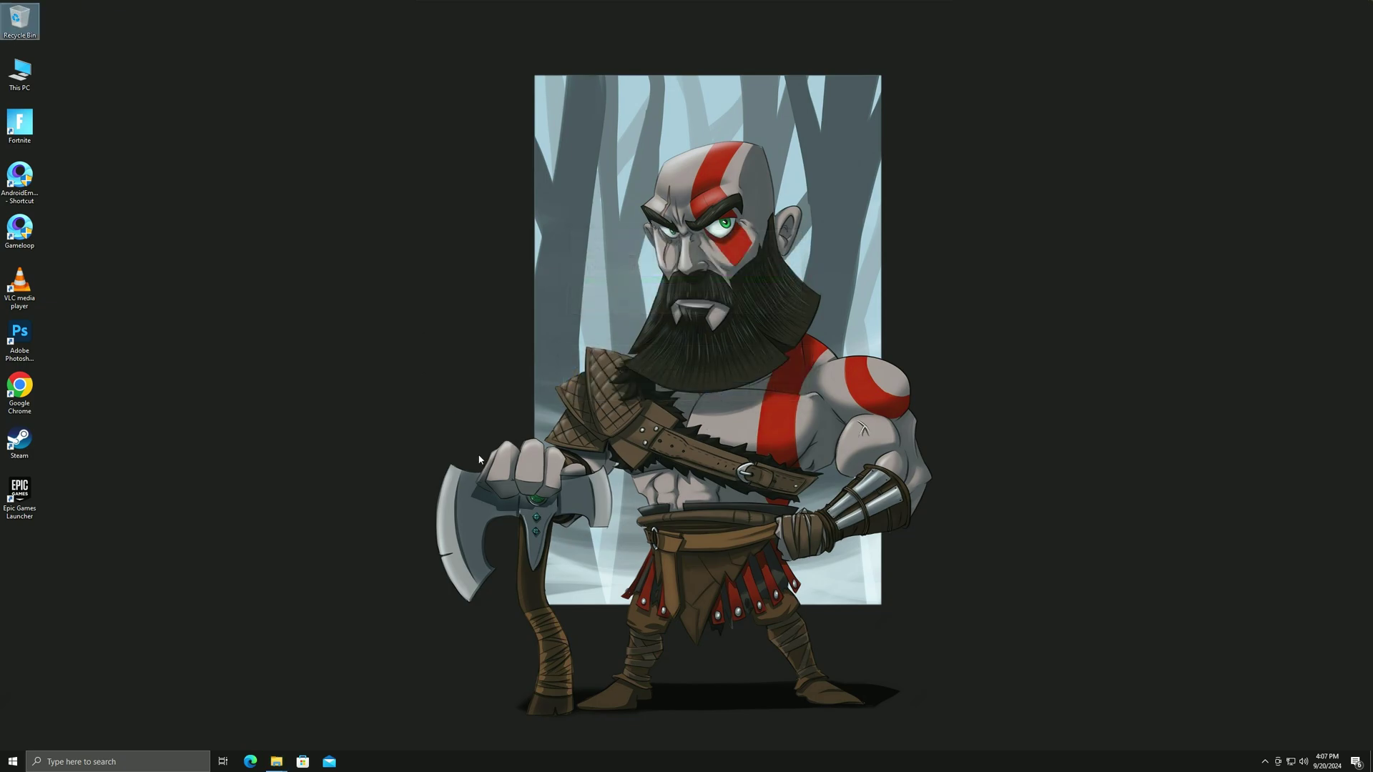
Step: Search for "ms config", open System Configuration and show the advanced boot options
key("super")
type("m")
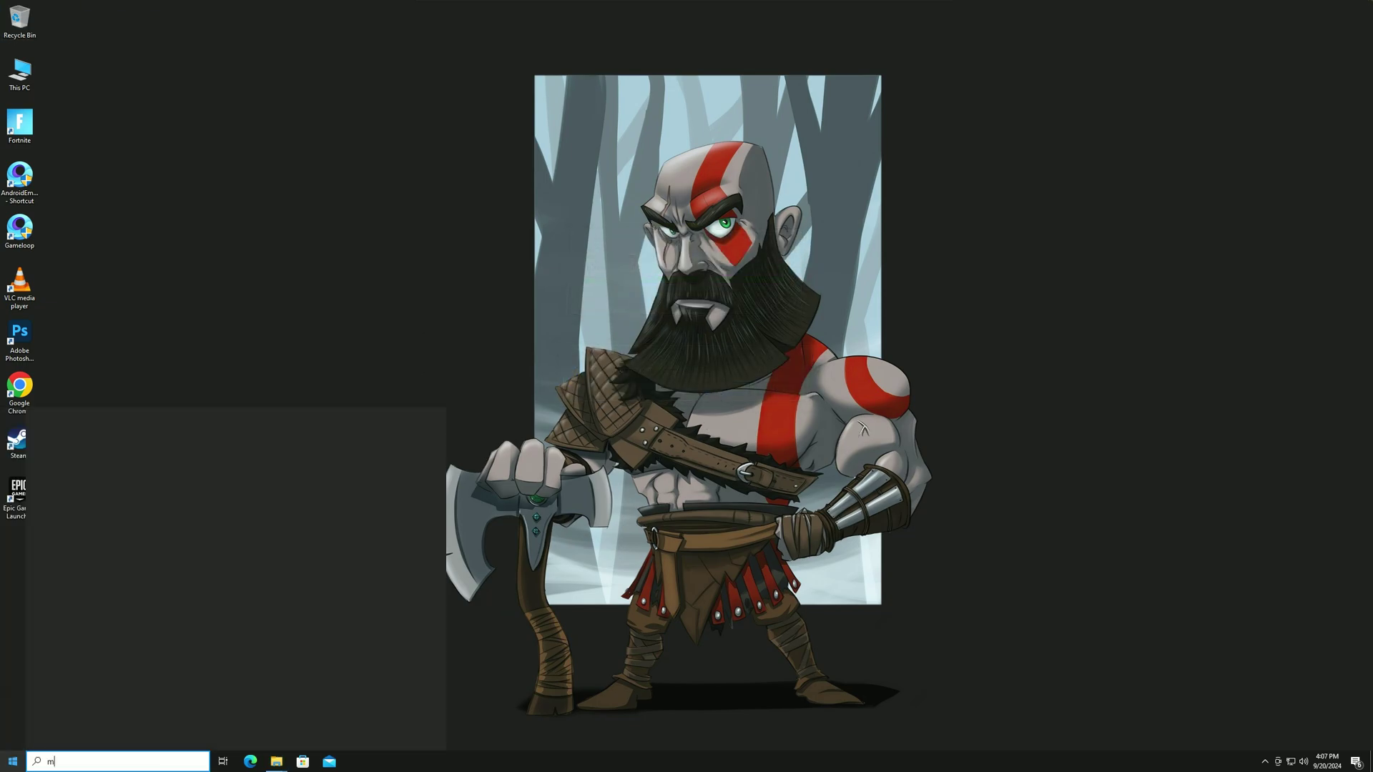
type("s config")
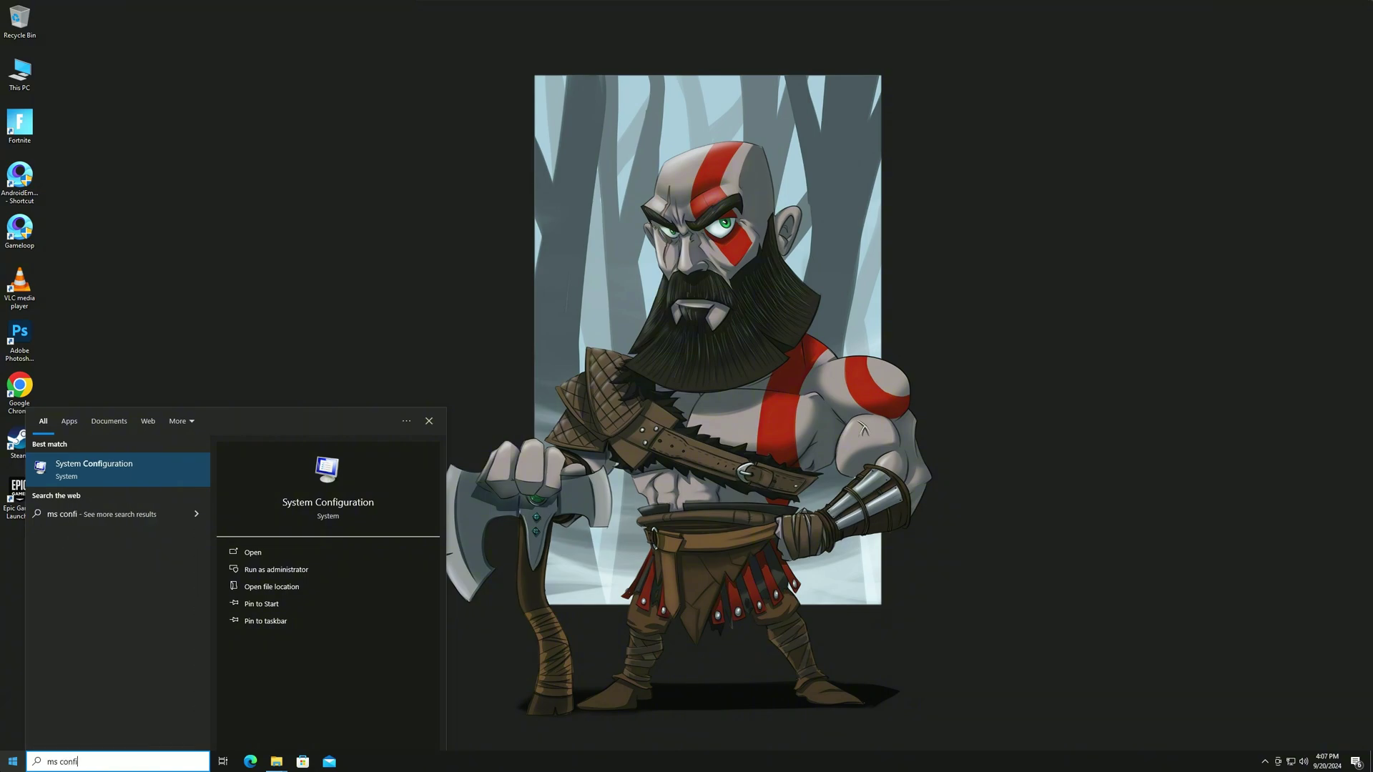
left_click(107, 470)
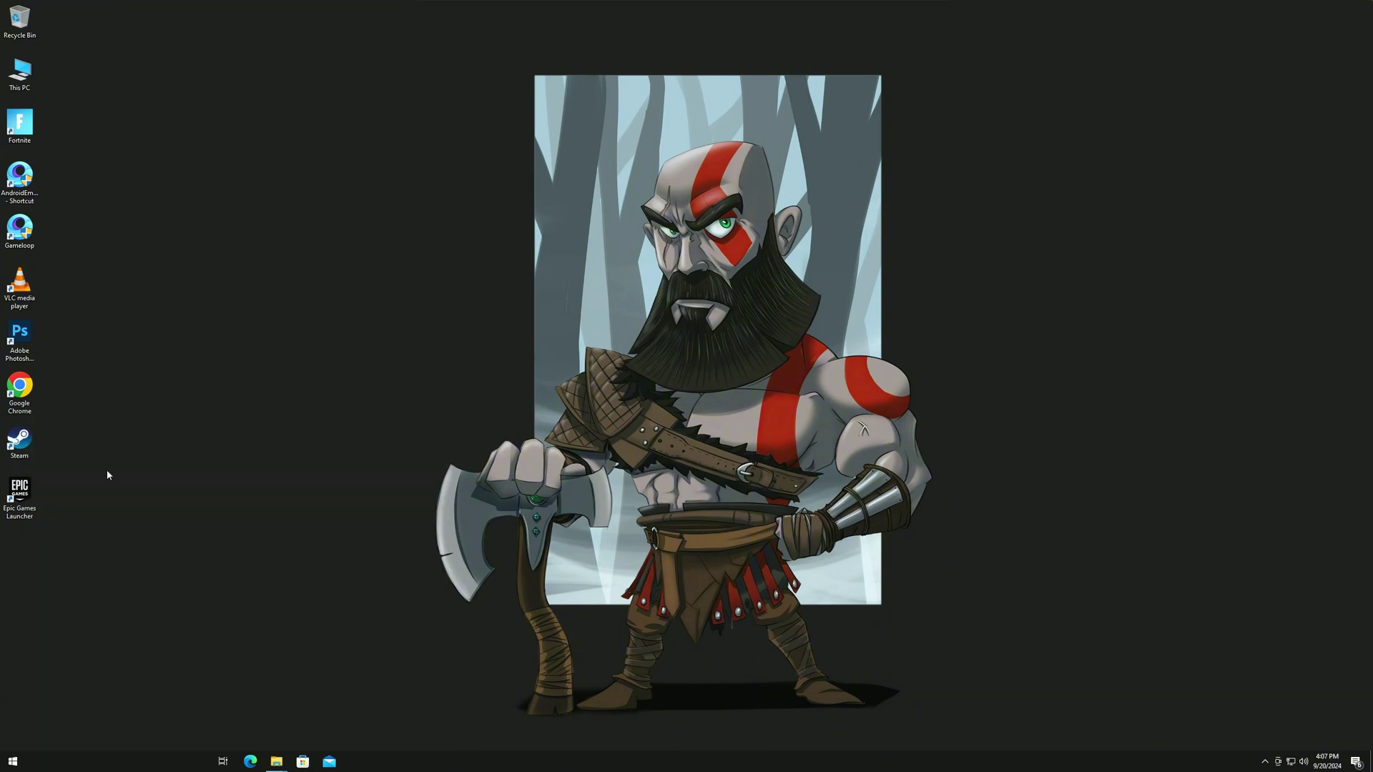
left_click(574, 297)
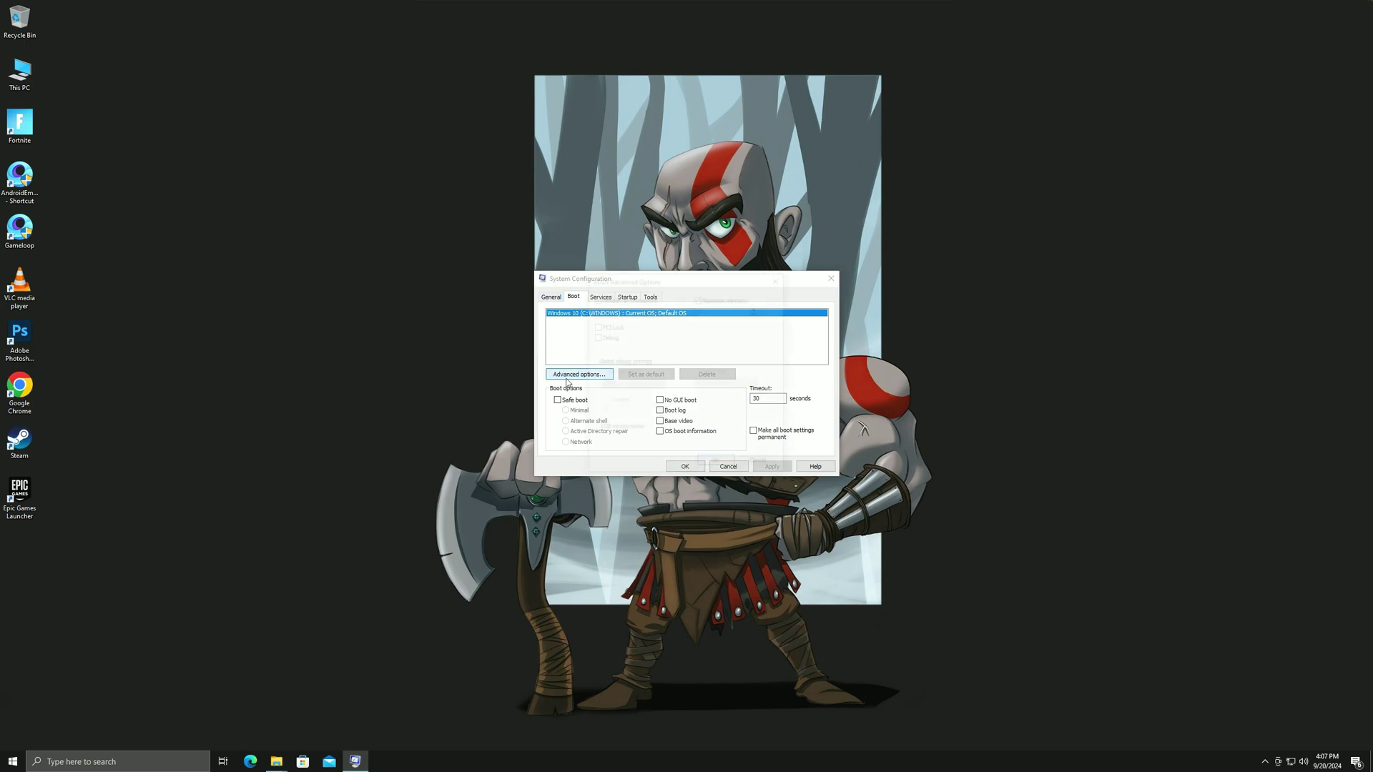
left_click(576, 375)
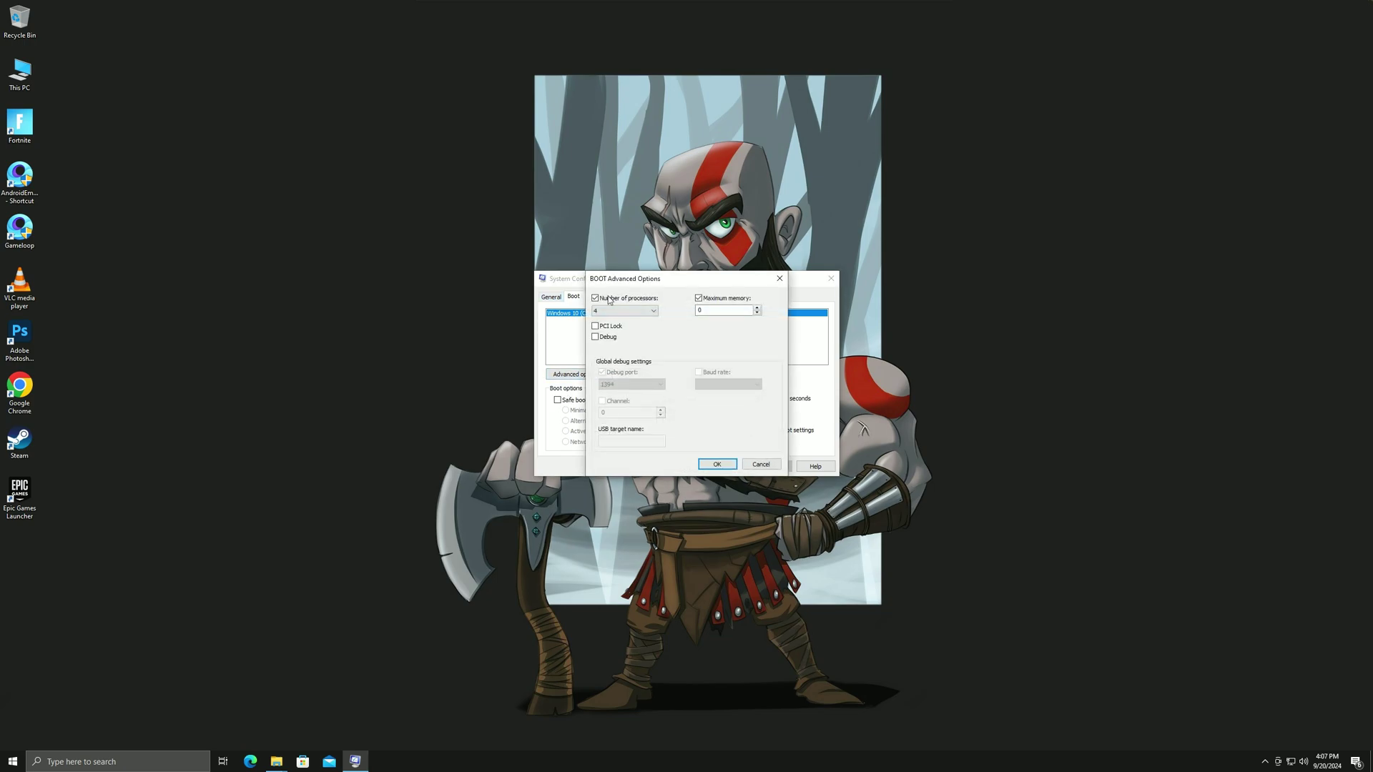
Step: Accept the advanced boot options with 4 processors and Maximum memory enabled, and close System Configuration without restarting
double_click(698, 299)
left_click(717, 465)
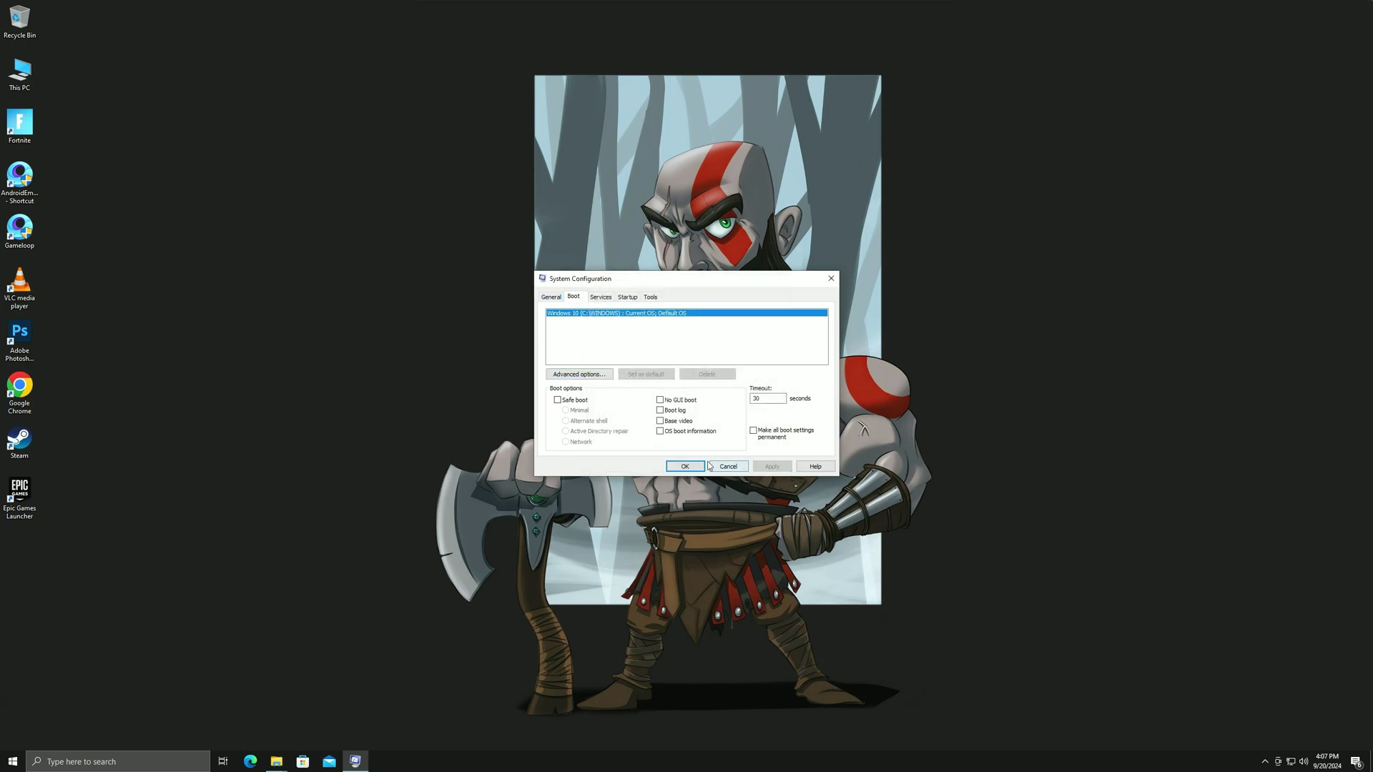
left_click(686, 466)
left_click(771, 344)
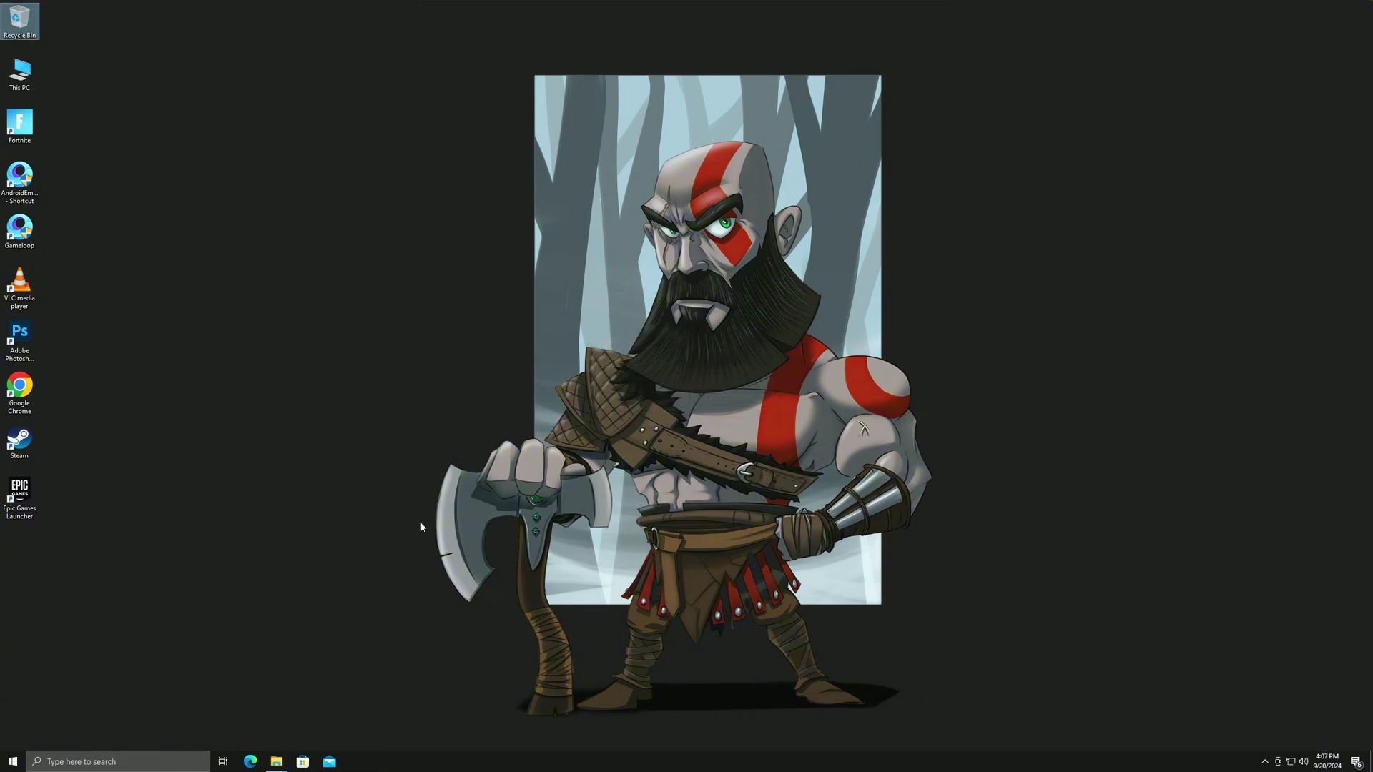
Step: Search for "disk opt" and open Defragment and Optimize Drives to optimize the drives
left_click(14, 760)
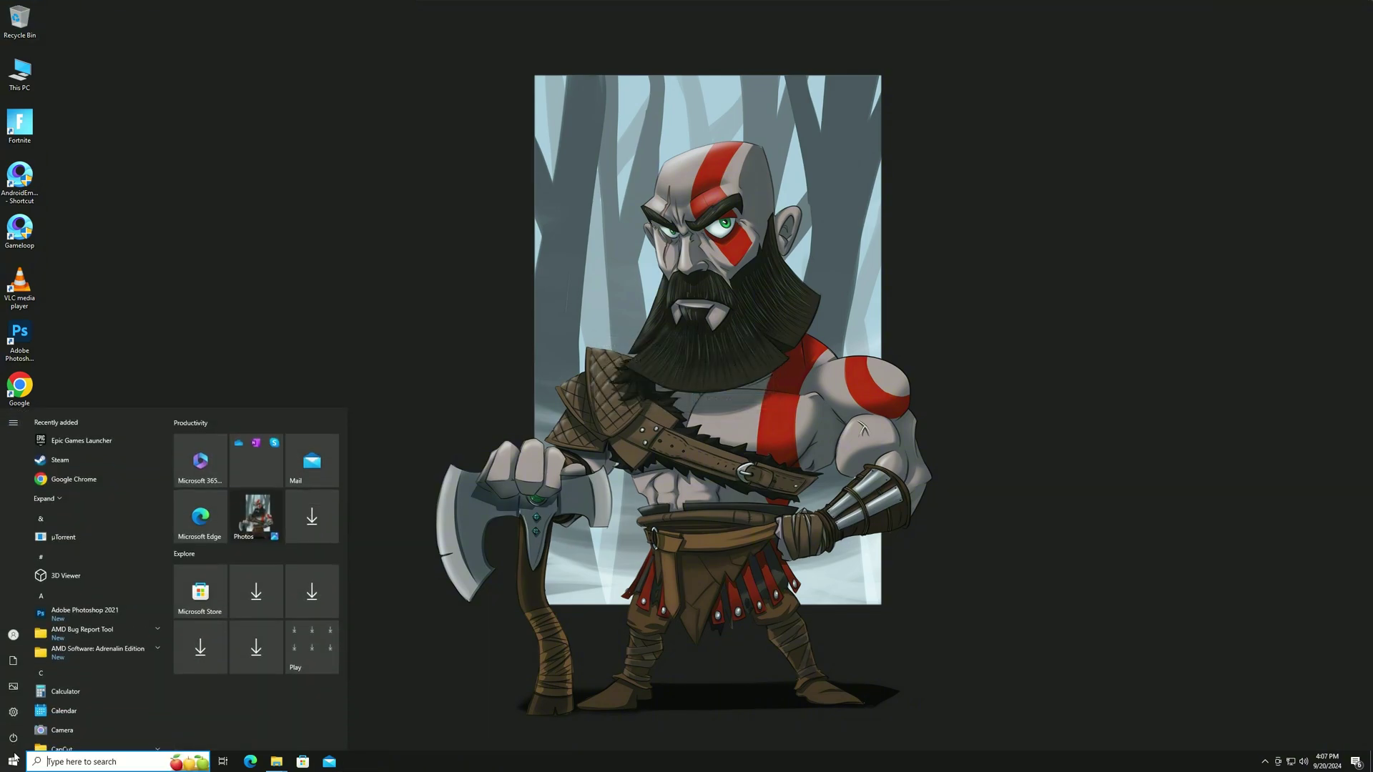
type("disk opt")
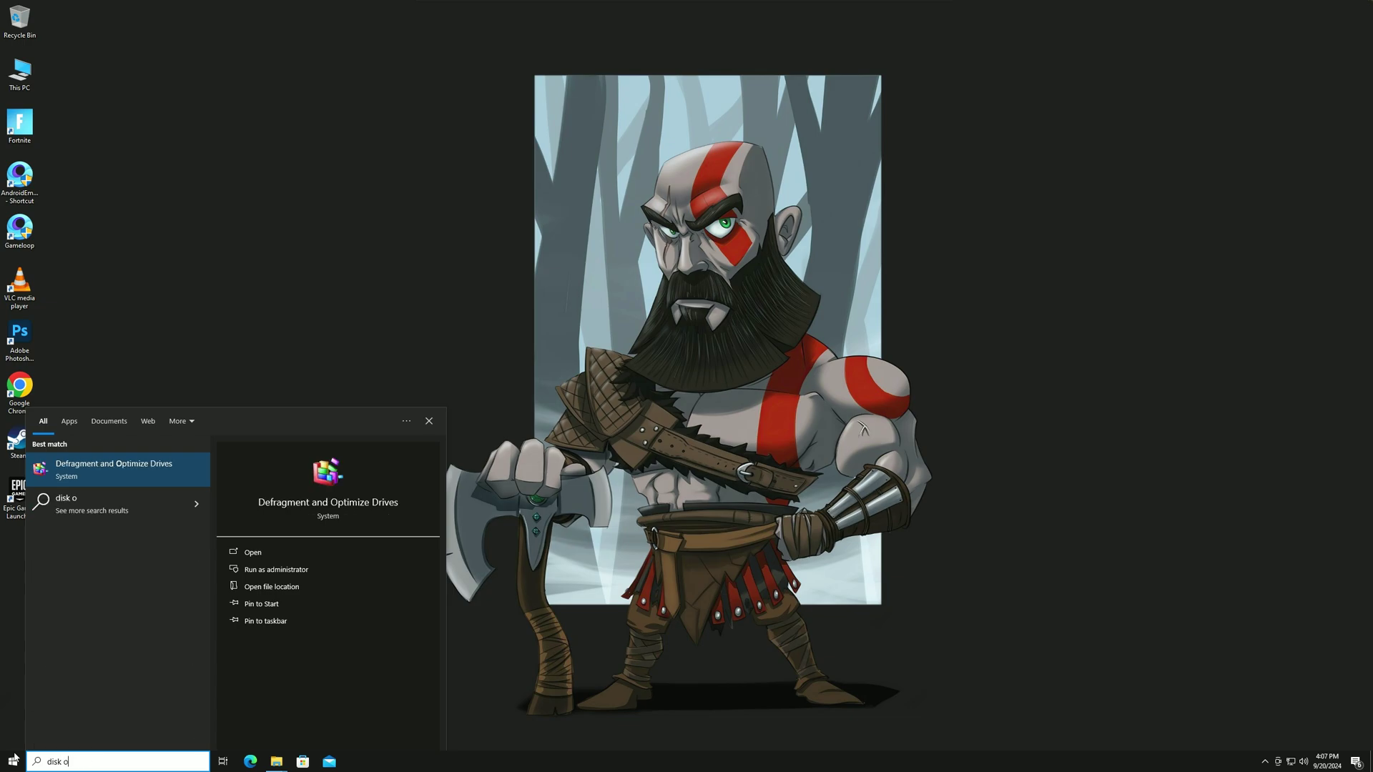
left_click(123, 464)
left_click_drag(559, 259, 526, 262)
left_click(547, 360)
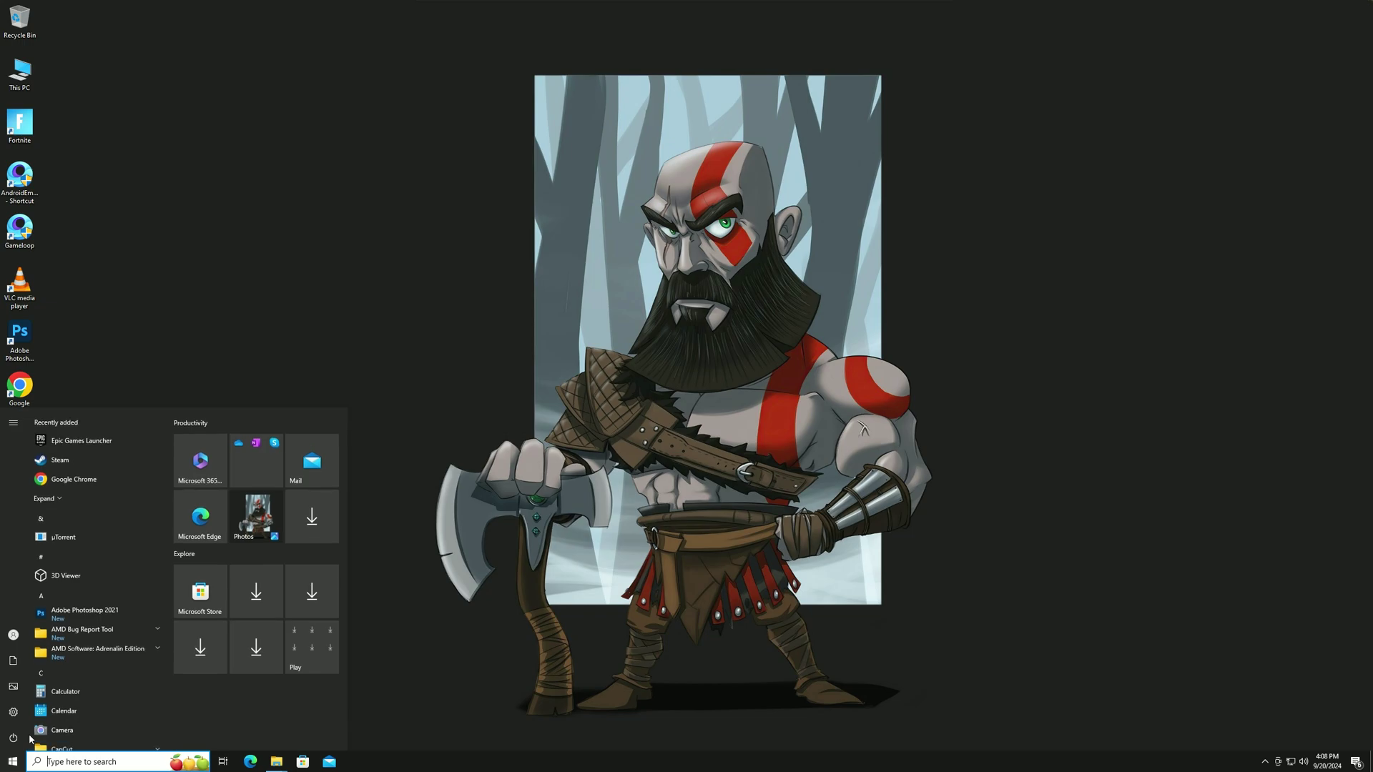
Step: Search for "gamemo", open the Game Mode settings, check the Game Bar and Game Mode pages, and close Settings
type("gamemo")
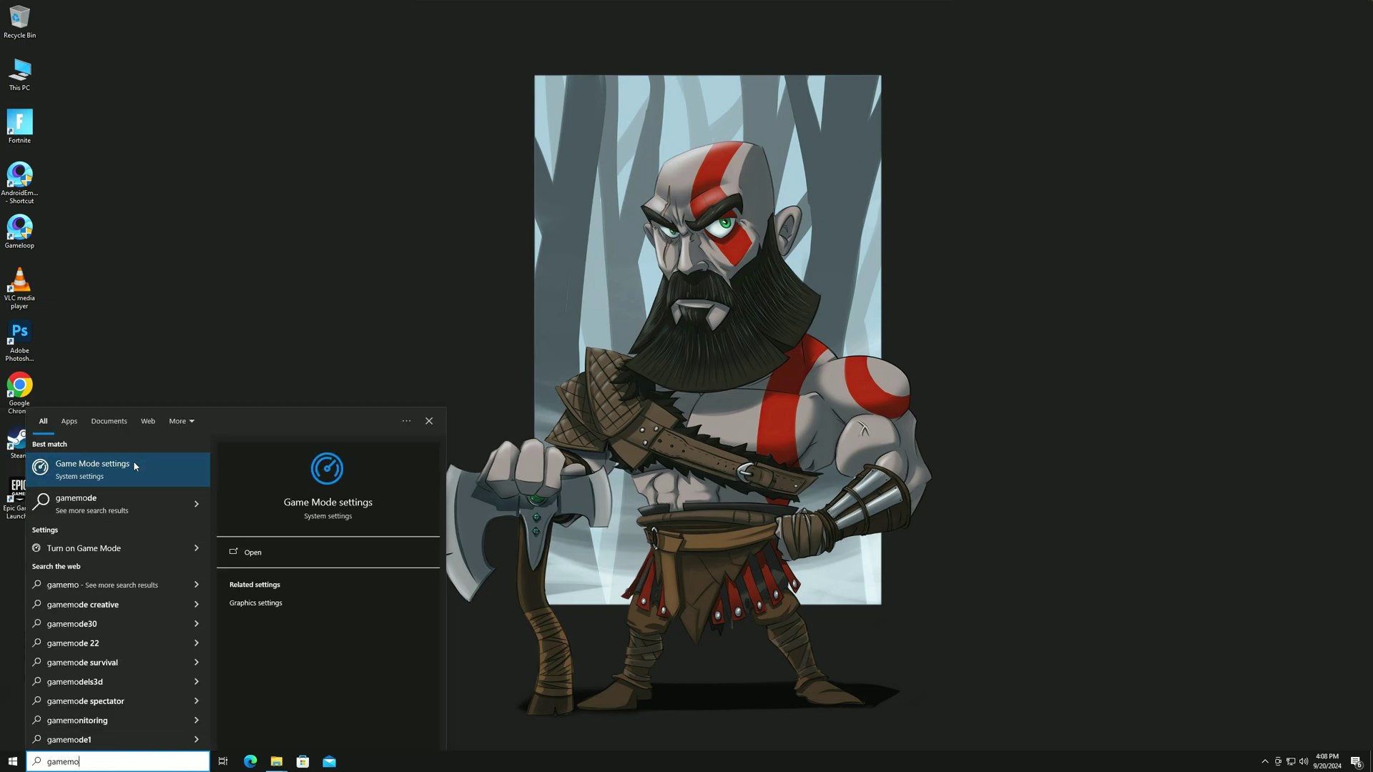
left_click(133, 466)
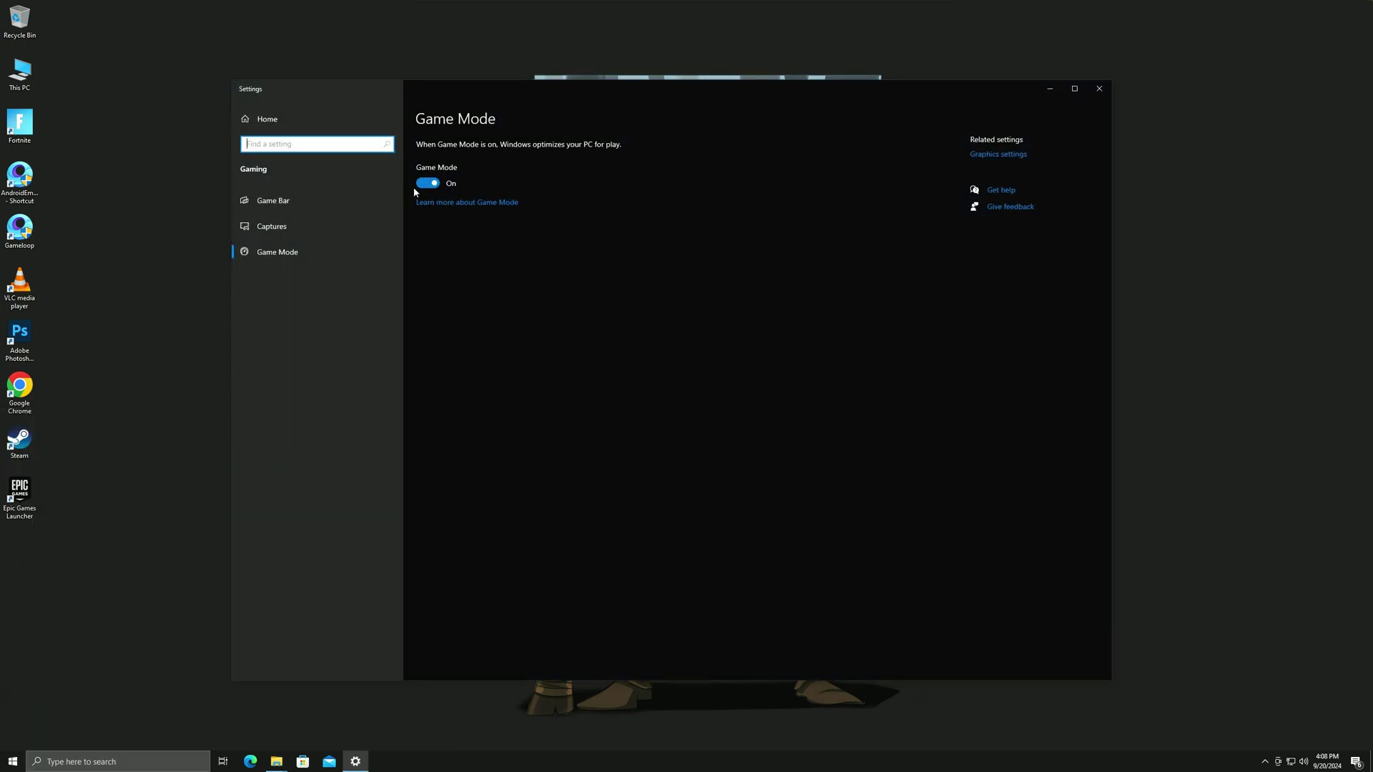
left_click(297, 203)
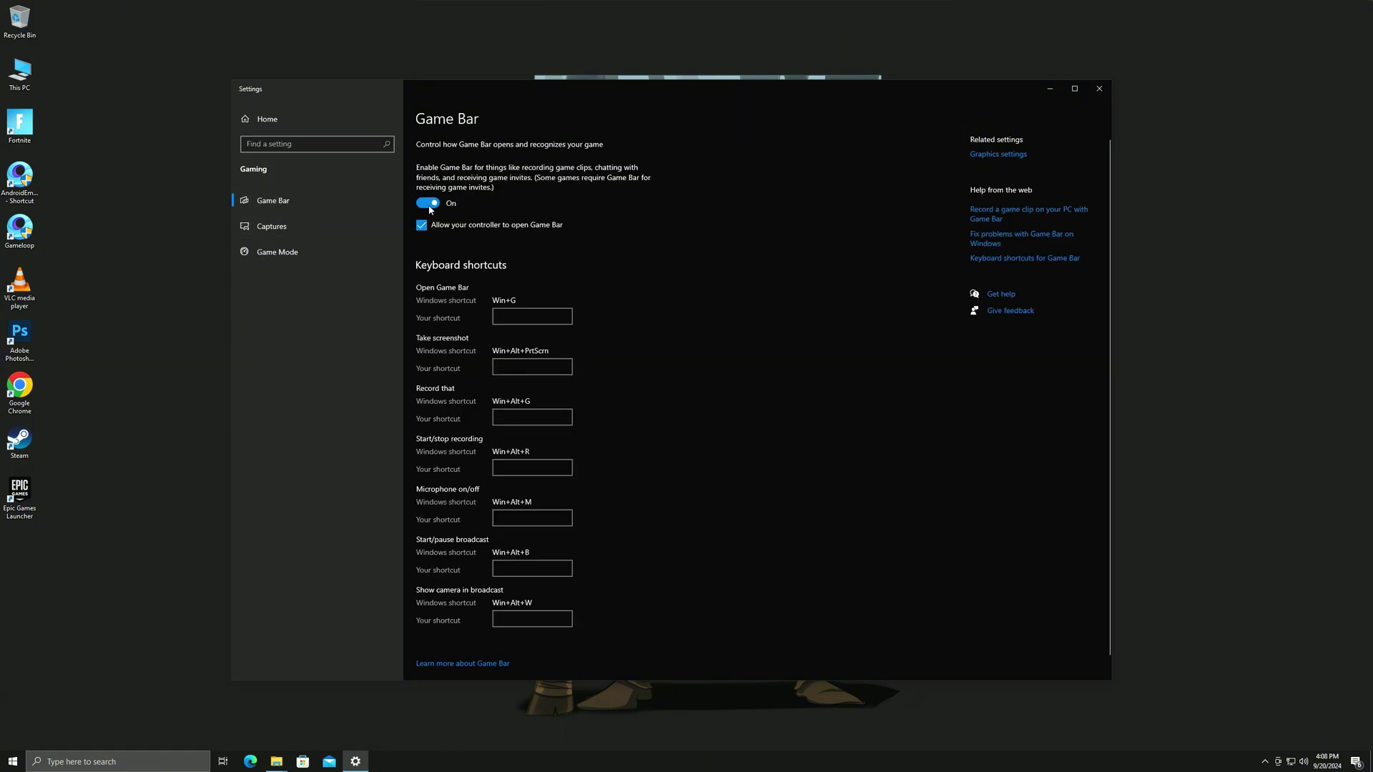
left_click(277, 252)
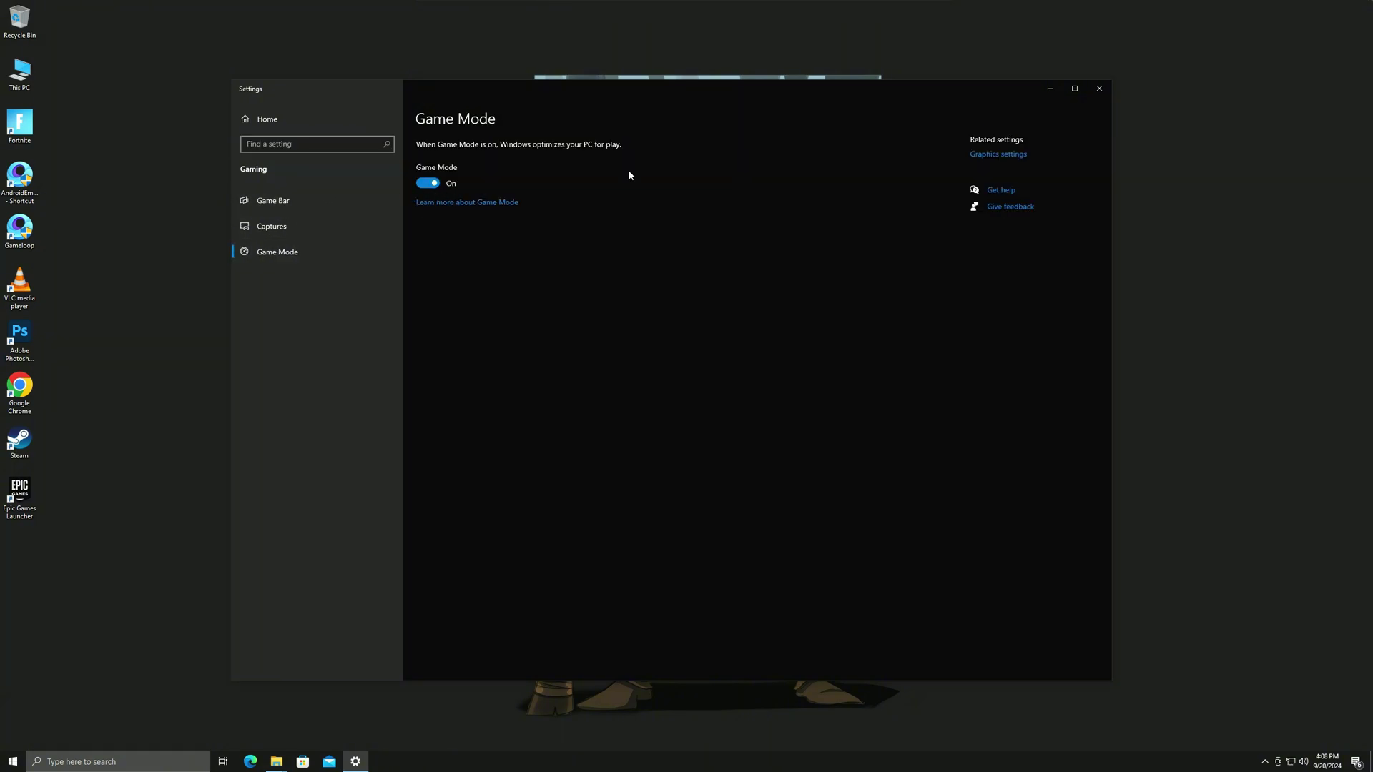
left_click(1100, 89)
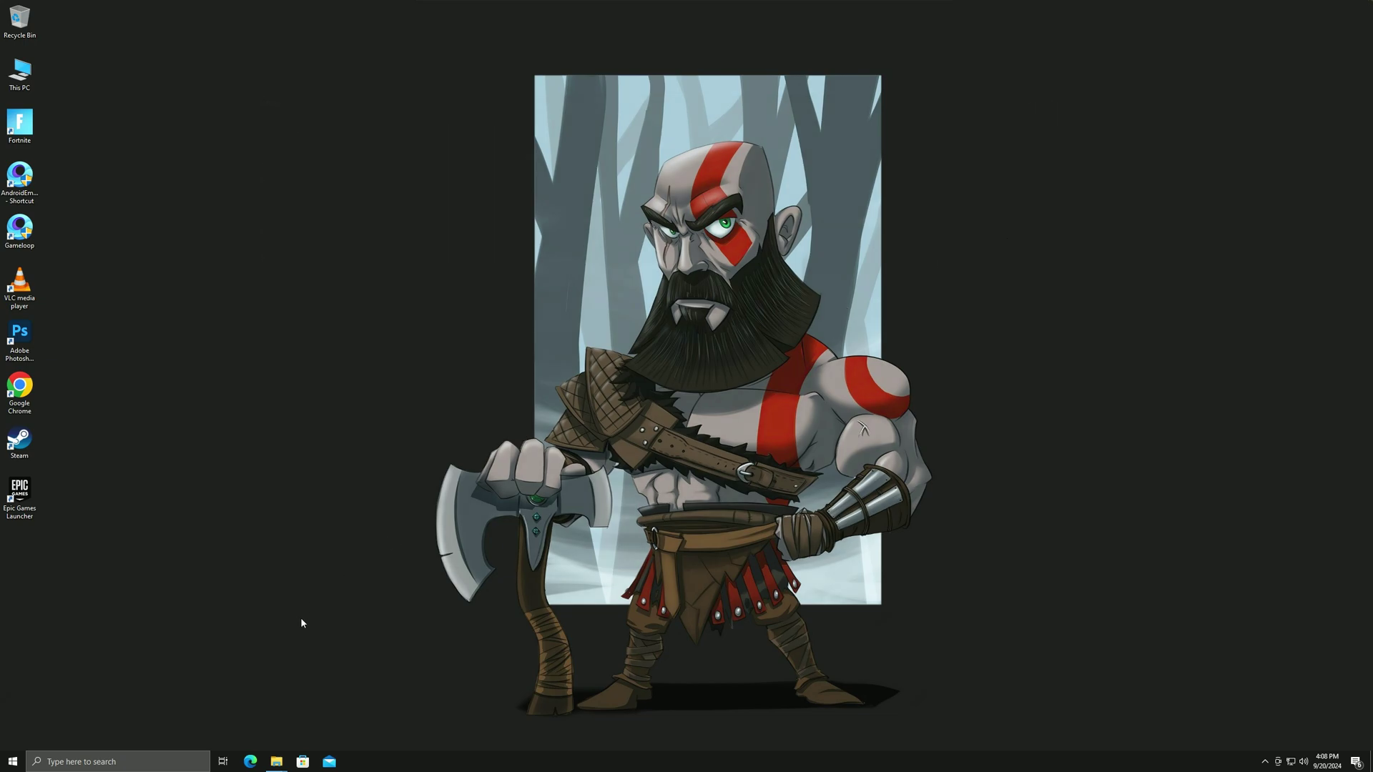
Step: Search for "virus", open the Virus & threat protection settings and show the exclusions page, allowing administrator access
left_click(20, 760)
type("v")
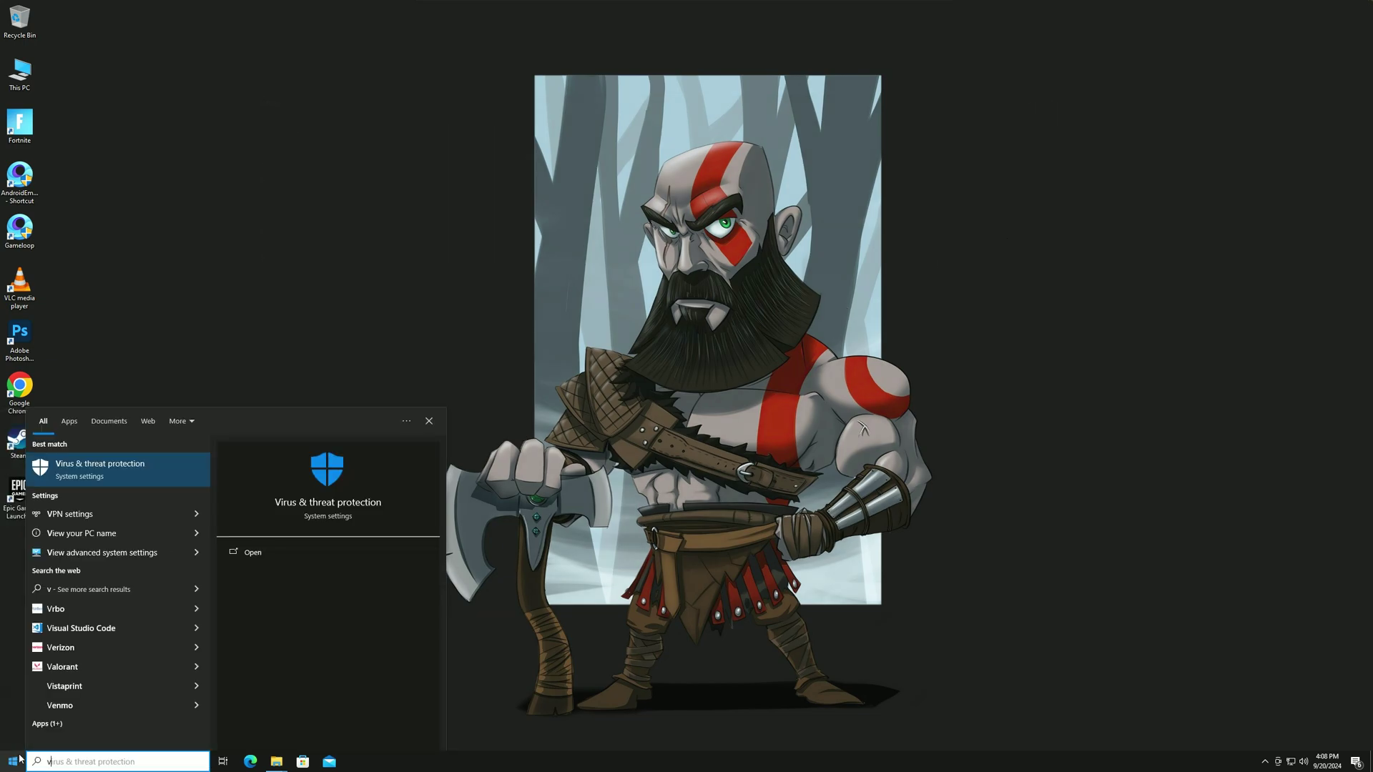
type("irus")
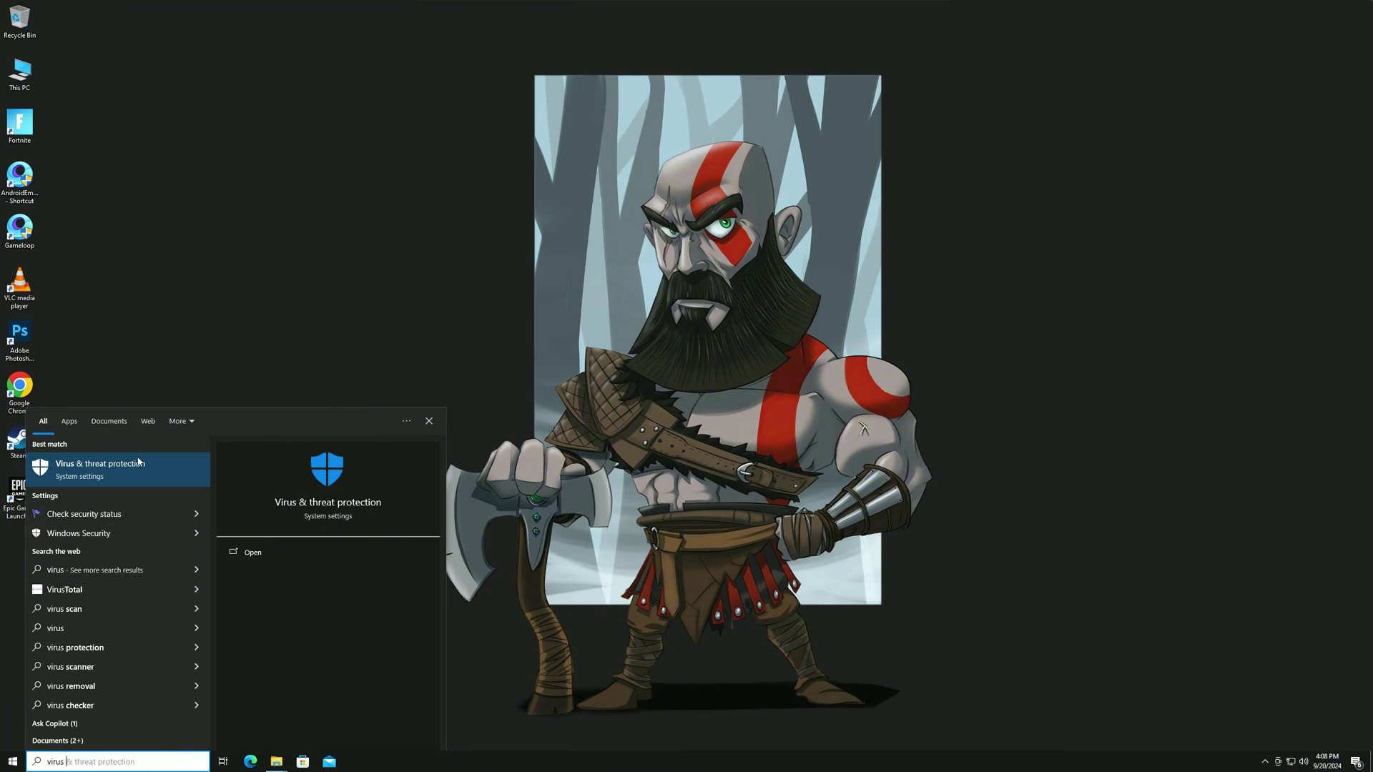
left_click(118, 472)
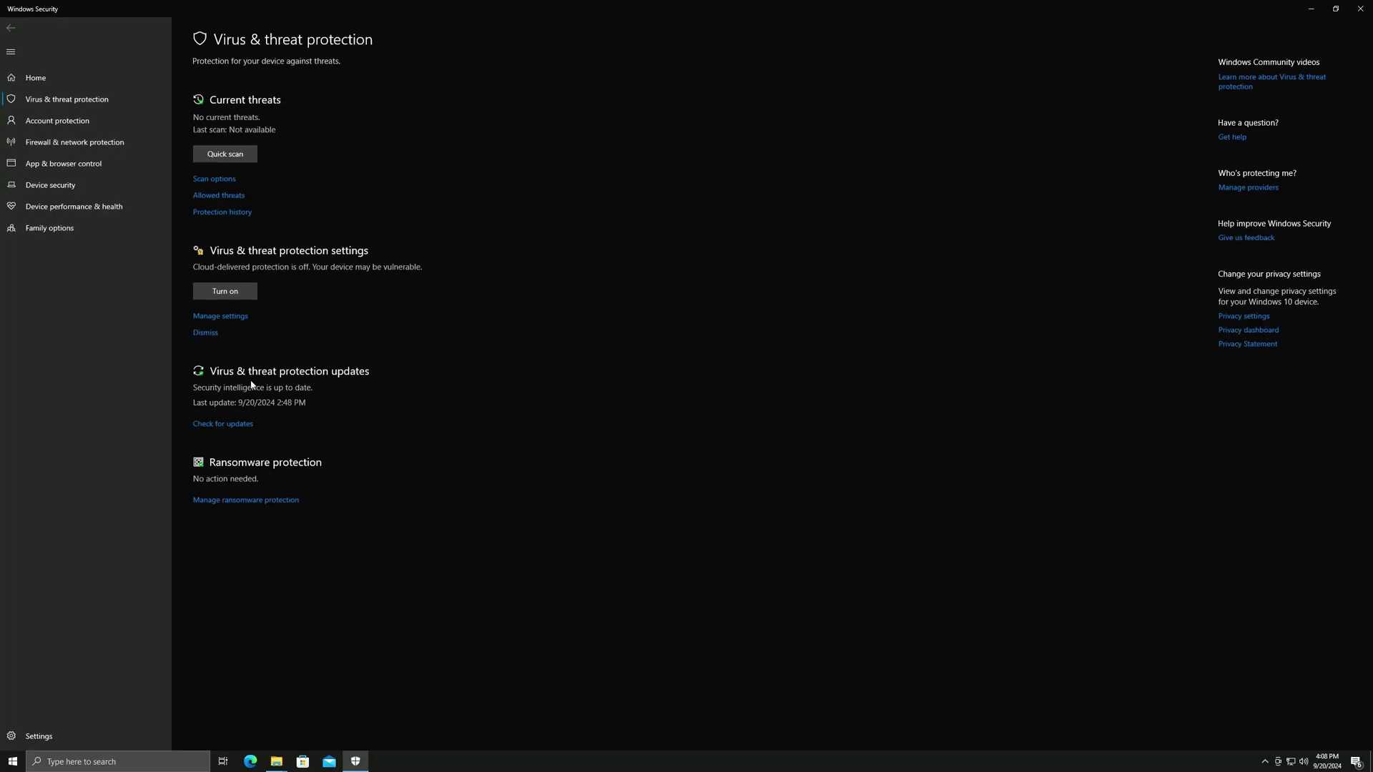
left_click(221, 318)
scroll(252, 569, "down", 3)
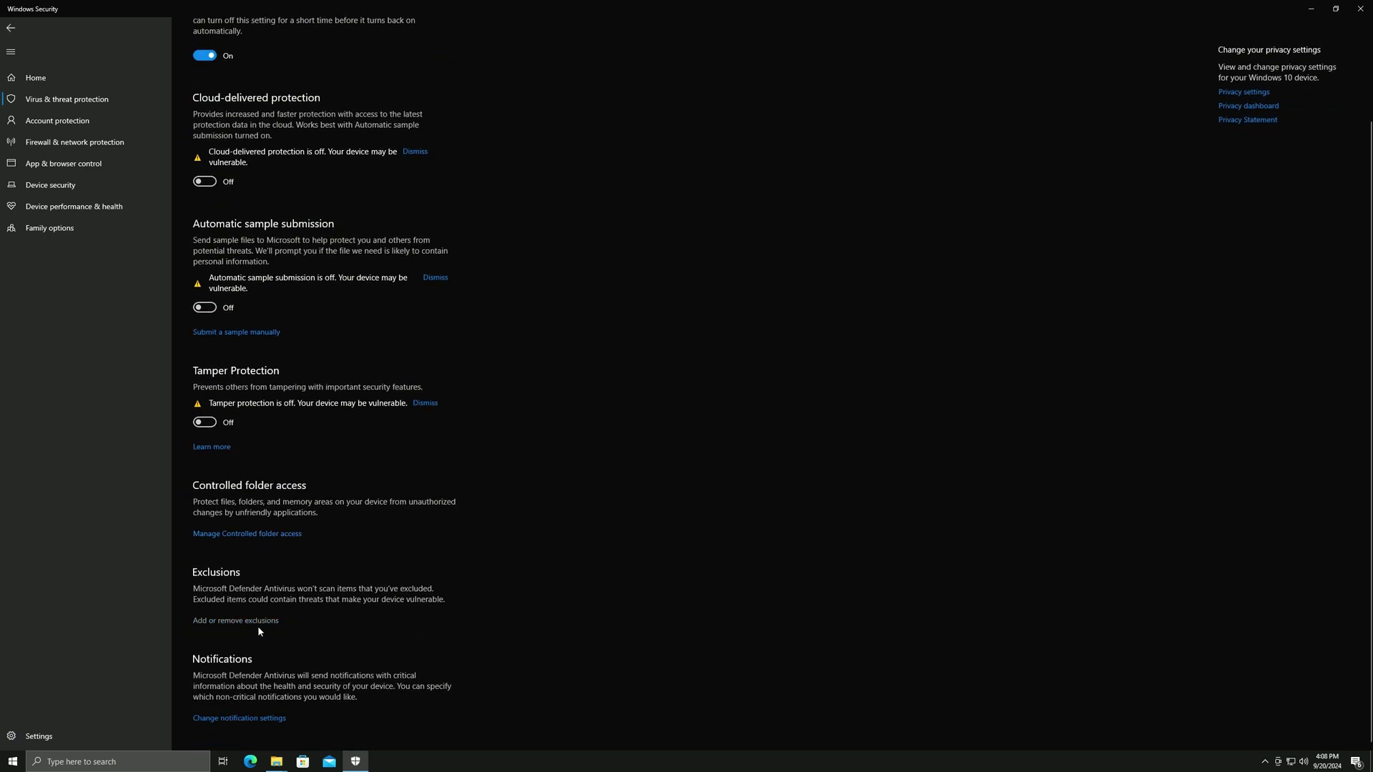
left_click(232, 622)
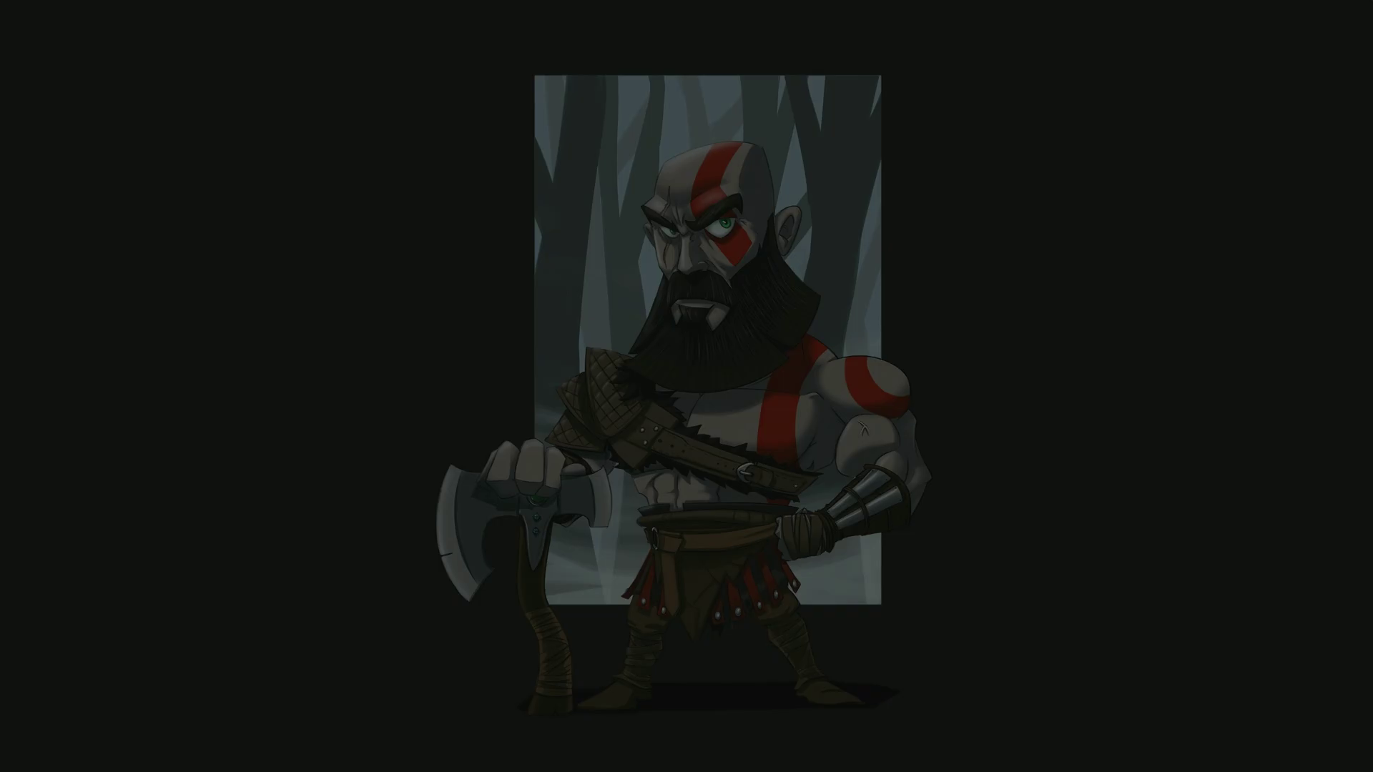
left_click(629, 449)
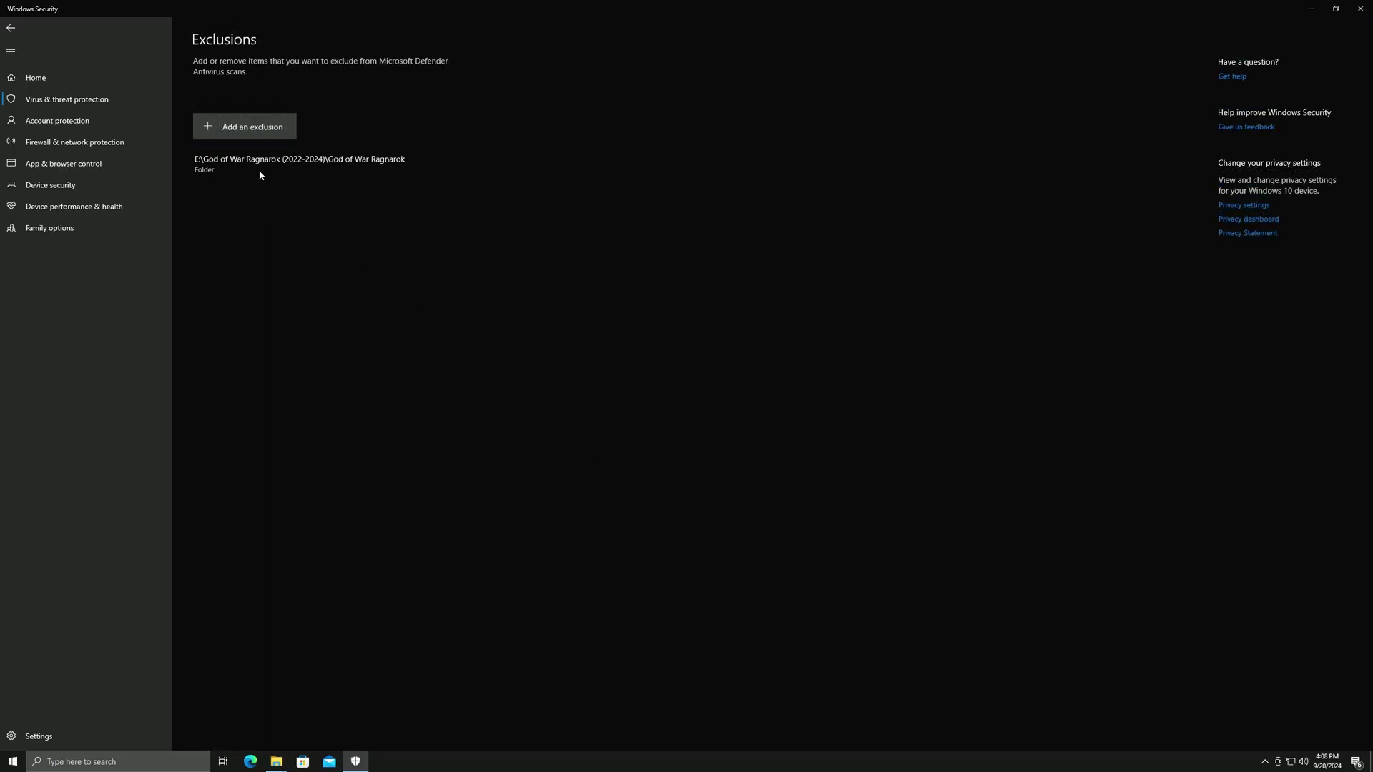
Step: Add the "God of War Ragnarok" folder on drive E: as an antivirus exclusion, return to the protection settings and close Windows Security
left_click(231, 128)
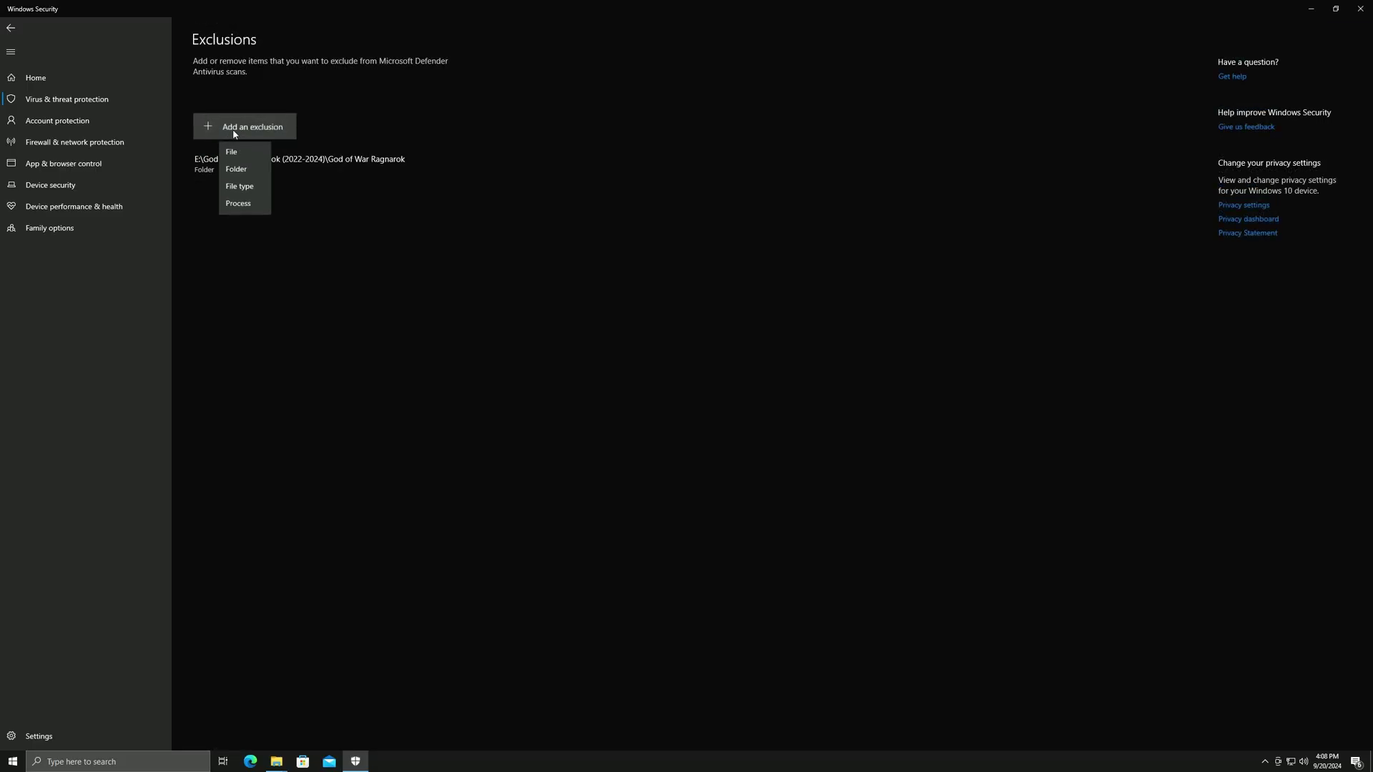
left_click(233, 170)
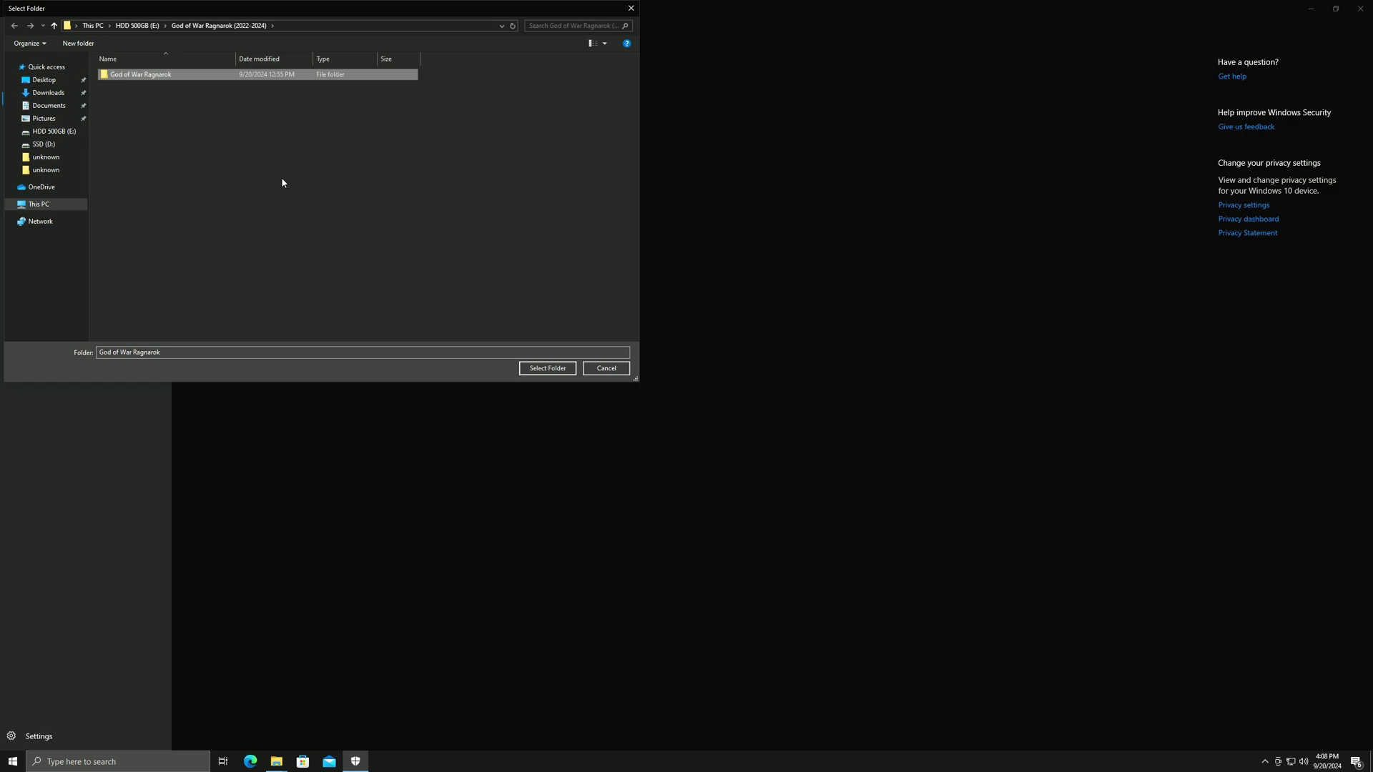
key("Return")
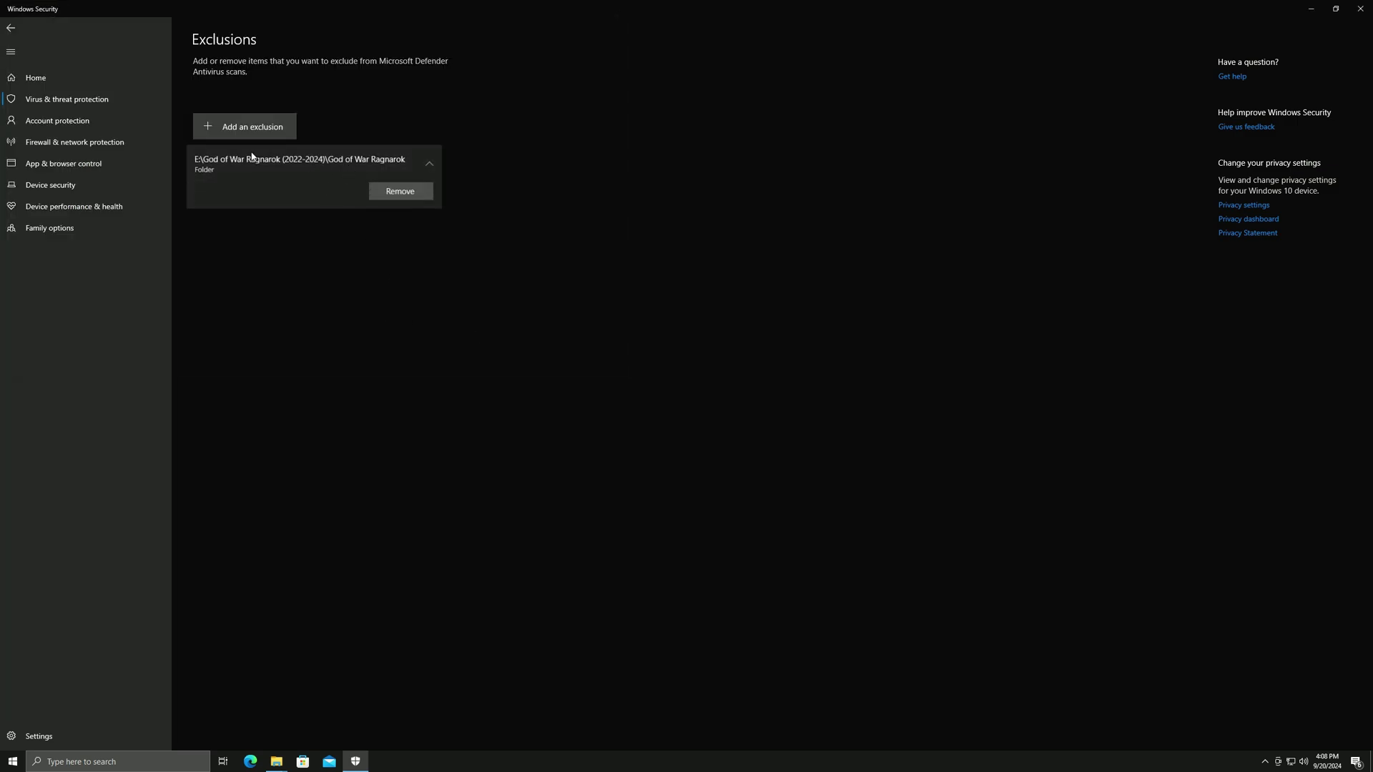
left_click(252, 156)
left_click(10, 27)
scroll(940, 319, "up", 10)
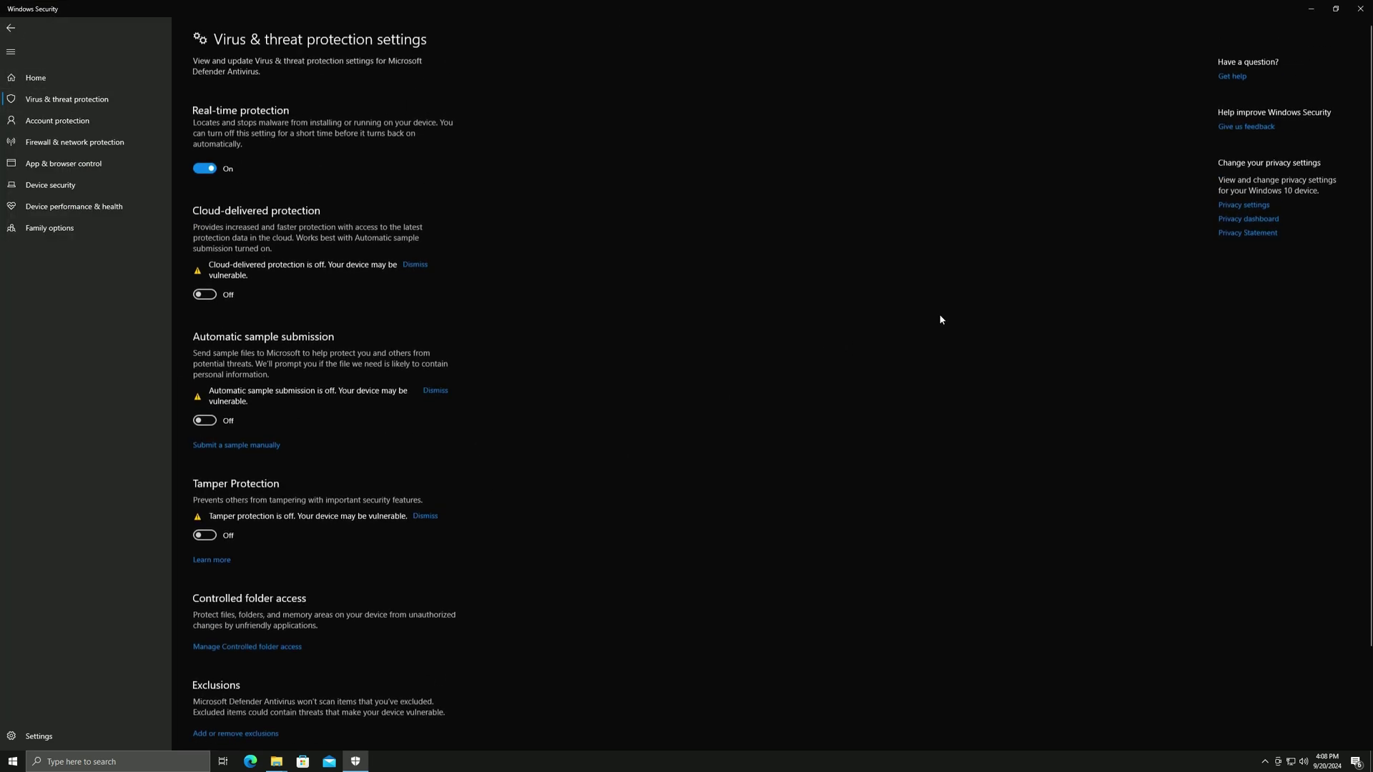
left_click(1360, 8)
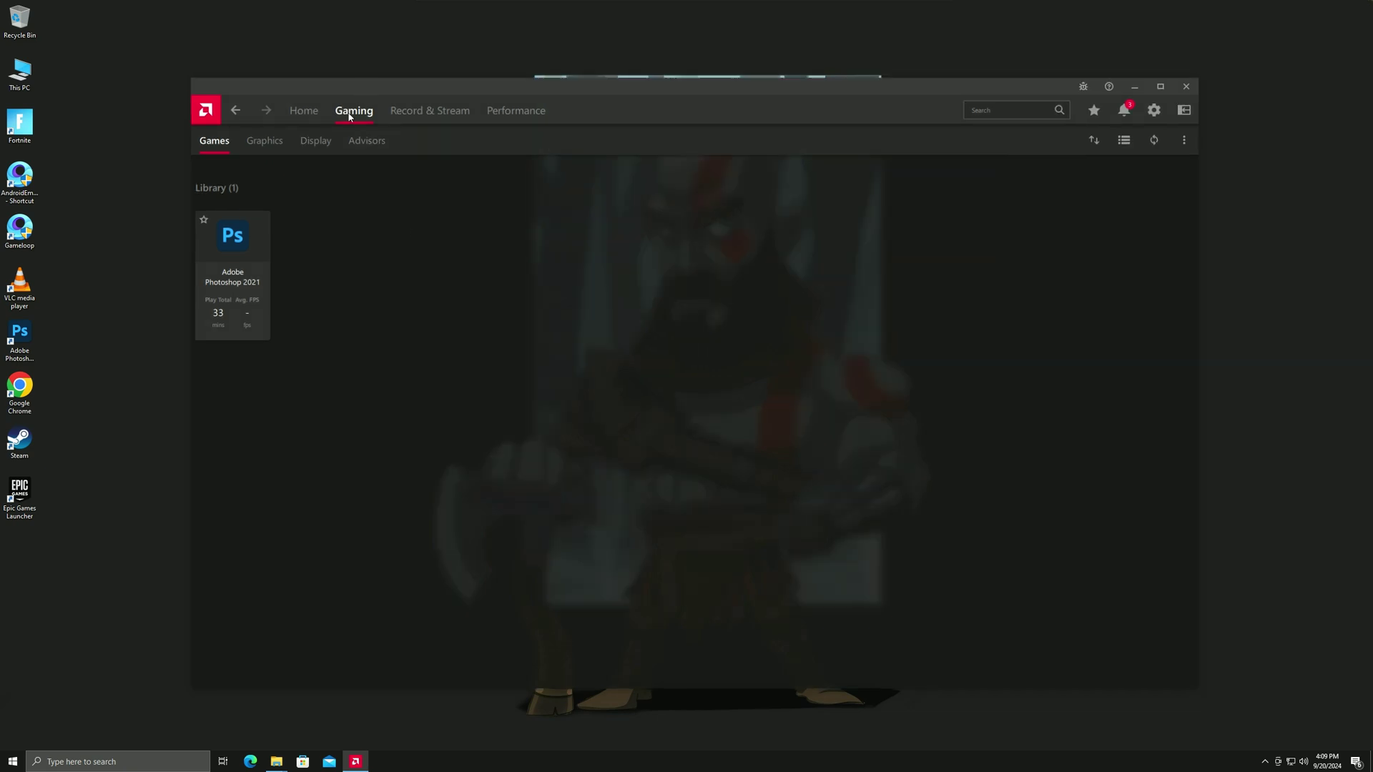
Step: In AMD Software's global graphics settings, enable Radeon Anti-Lag and Radeon Image Sharpening with sharpness at 70%
left_click(275, 142)
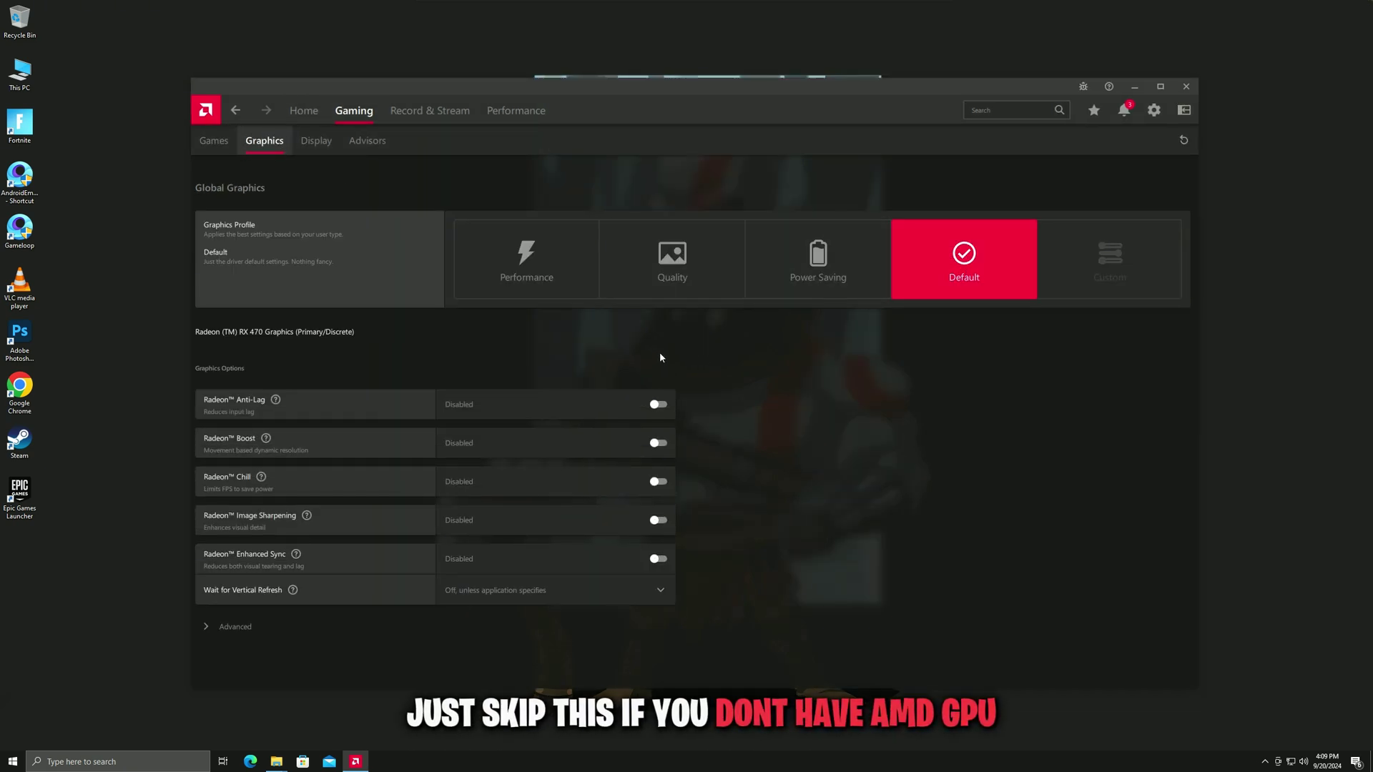
left_click(658, 405)
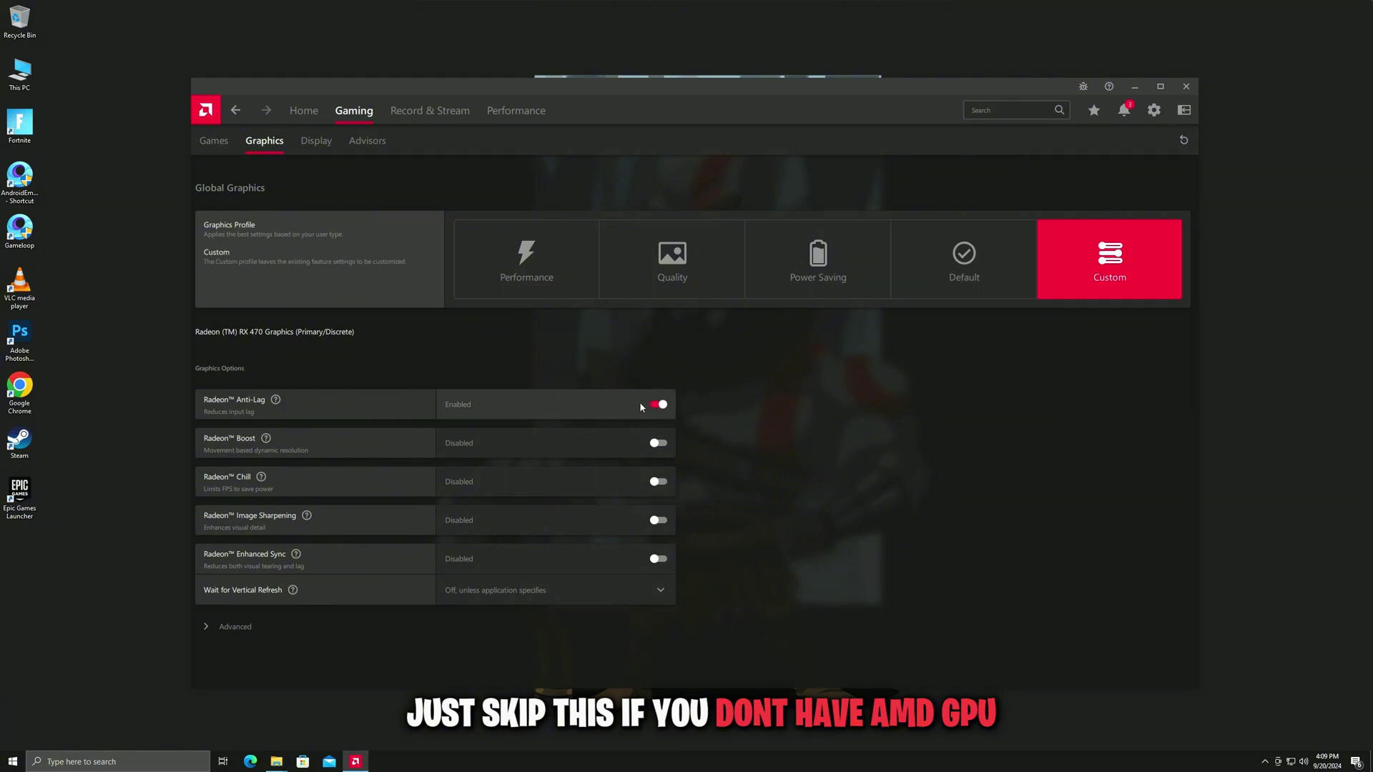
left_click(658, 520)
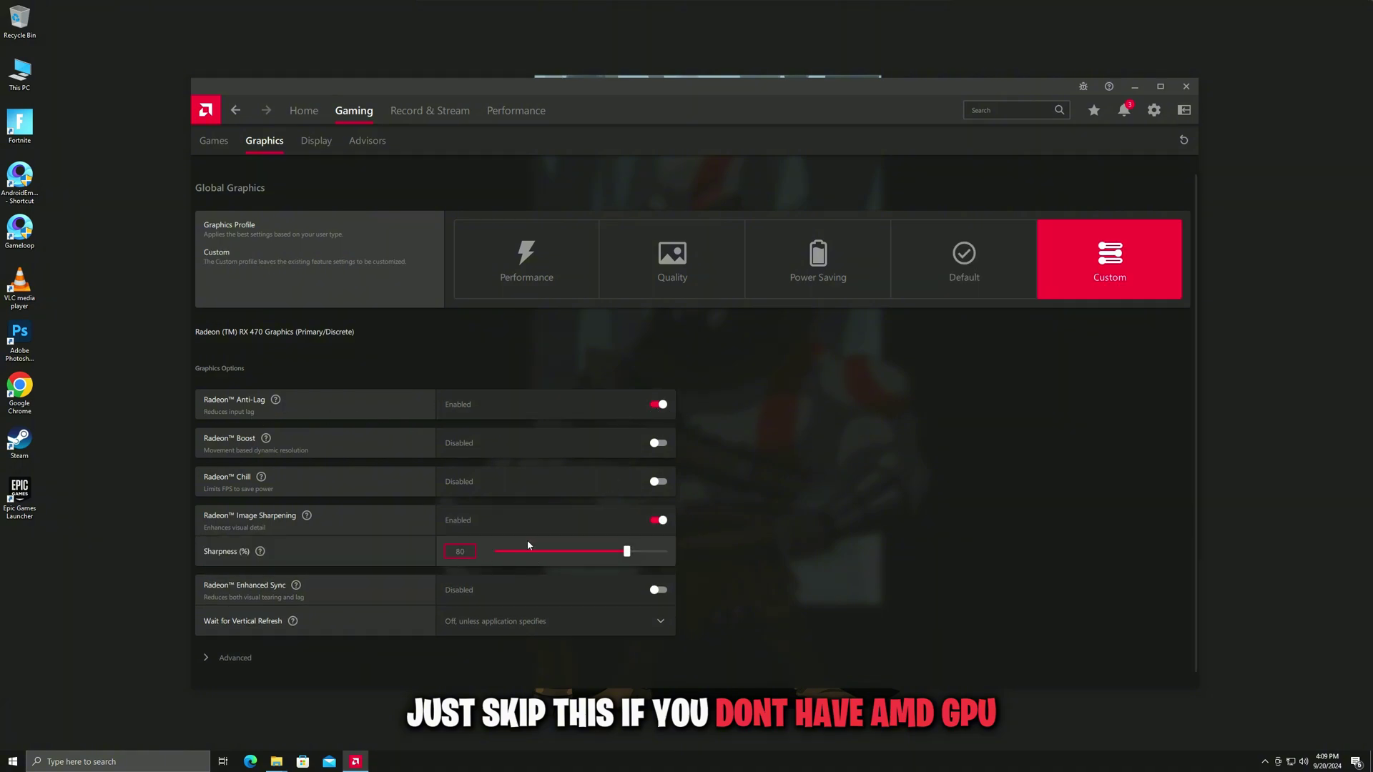
left_click_drag(612, 555, 607, 552)
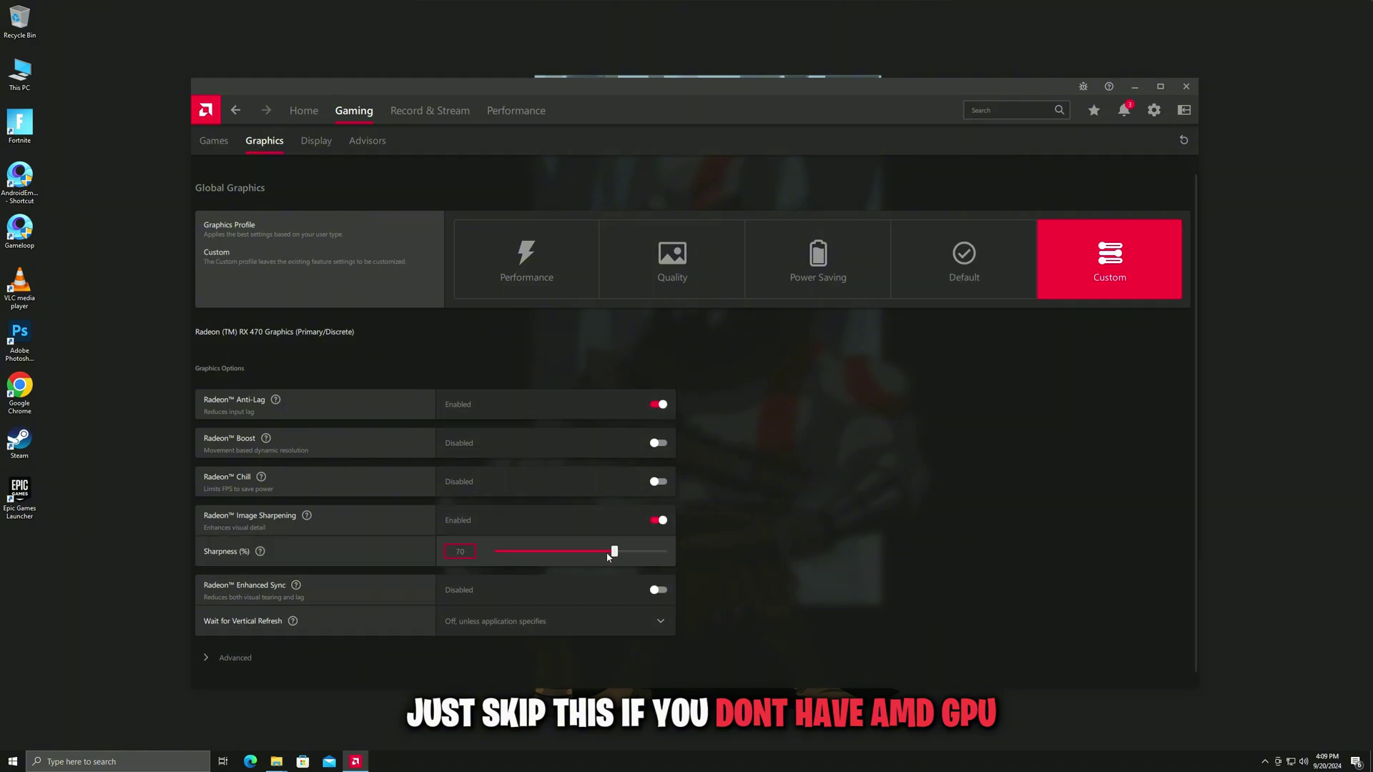
Step: Show the advanced graphics options and enable Anisotropic Filtering with its level set to 2x
left_click(221, 664)
scroll(531, 562, "down", 5)
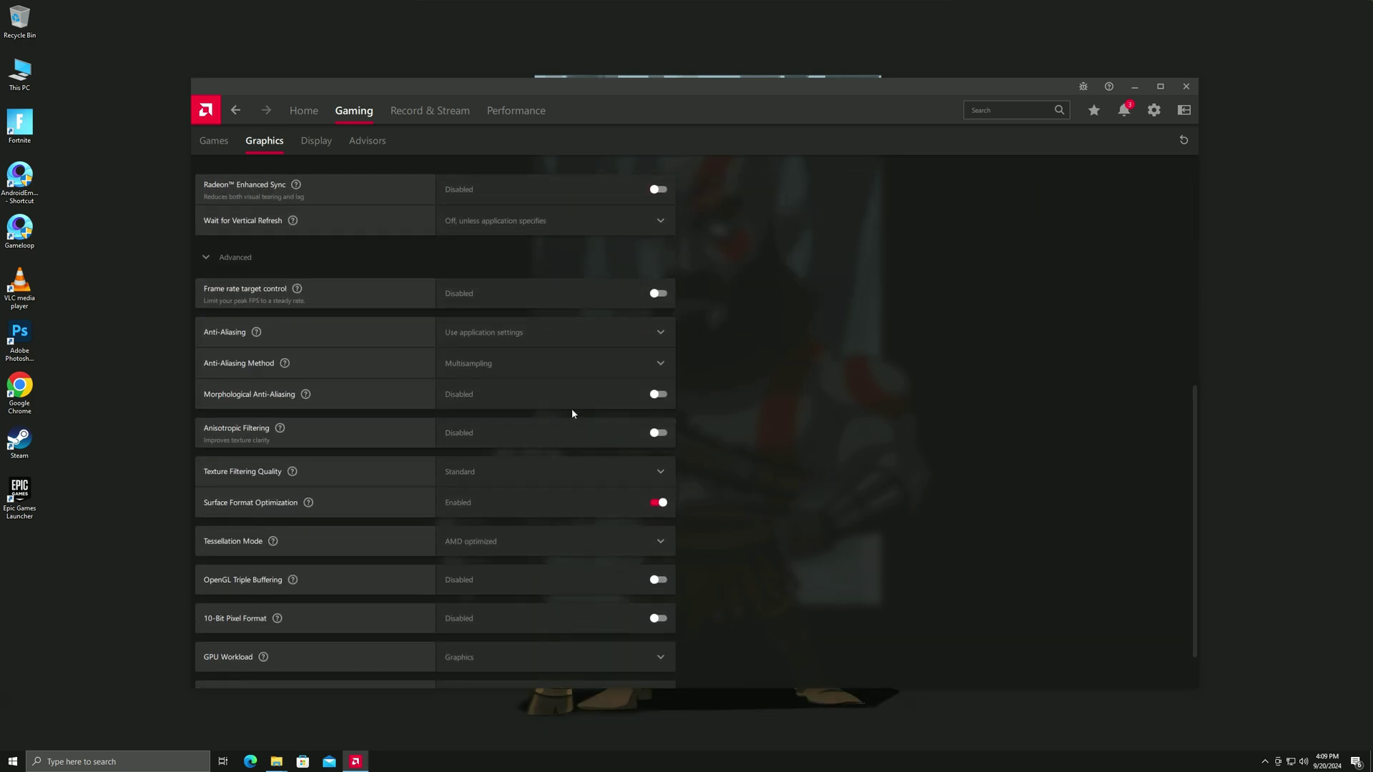
left_click(658, 433)
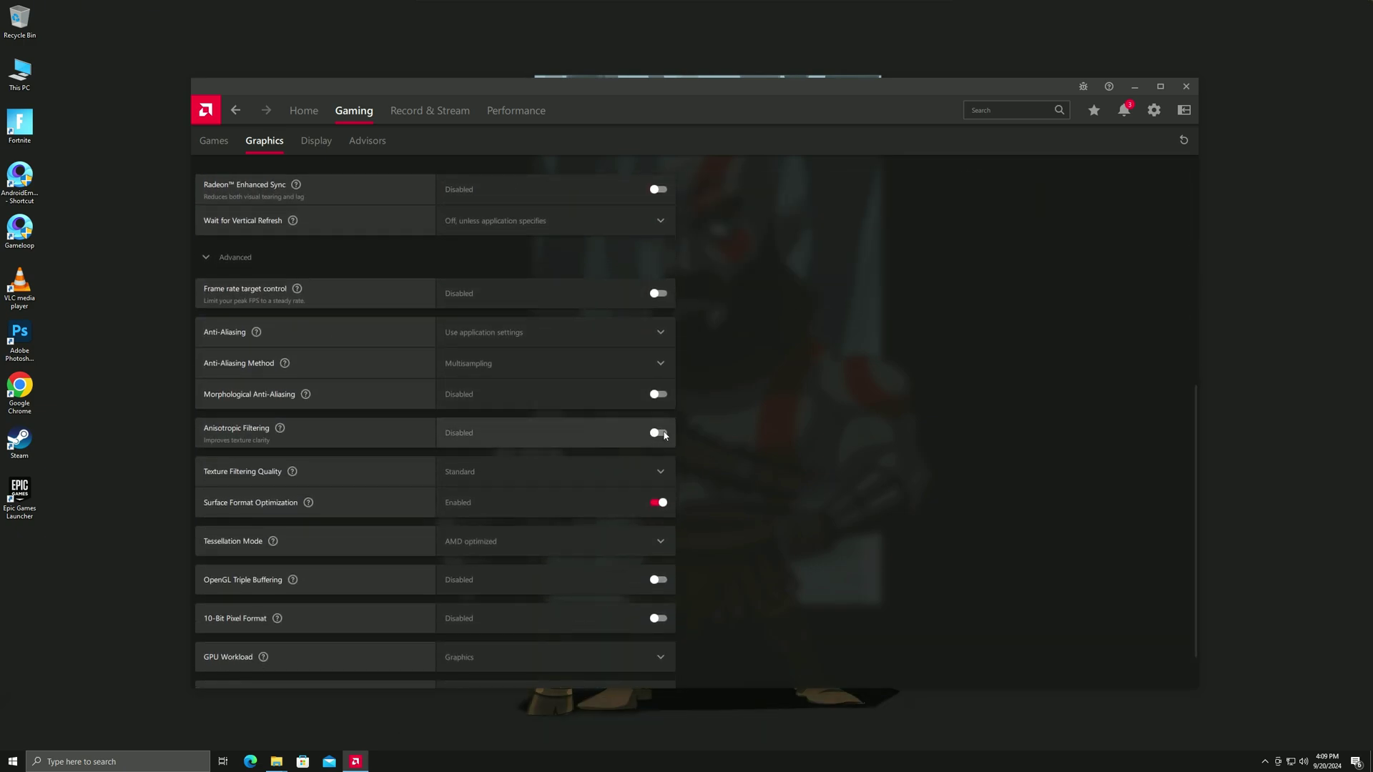
left_click(653, 466)
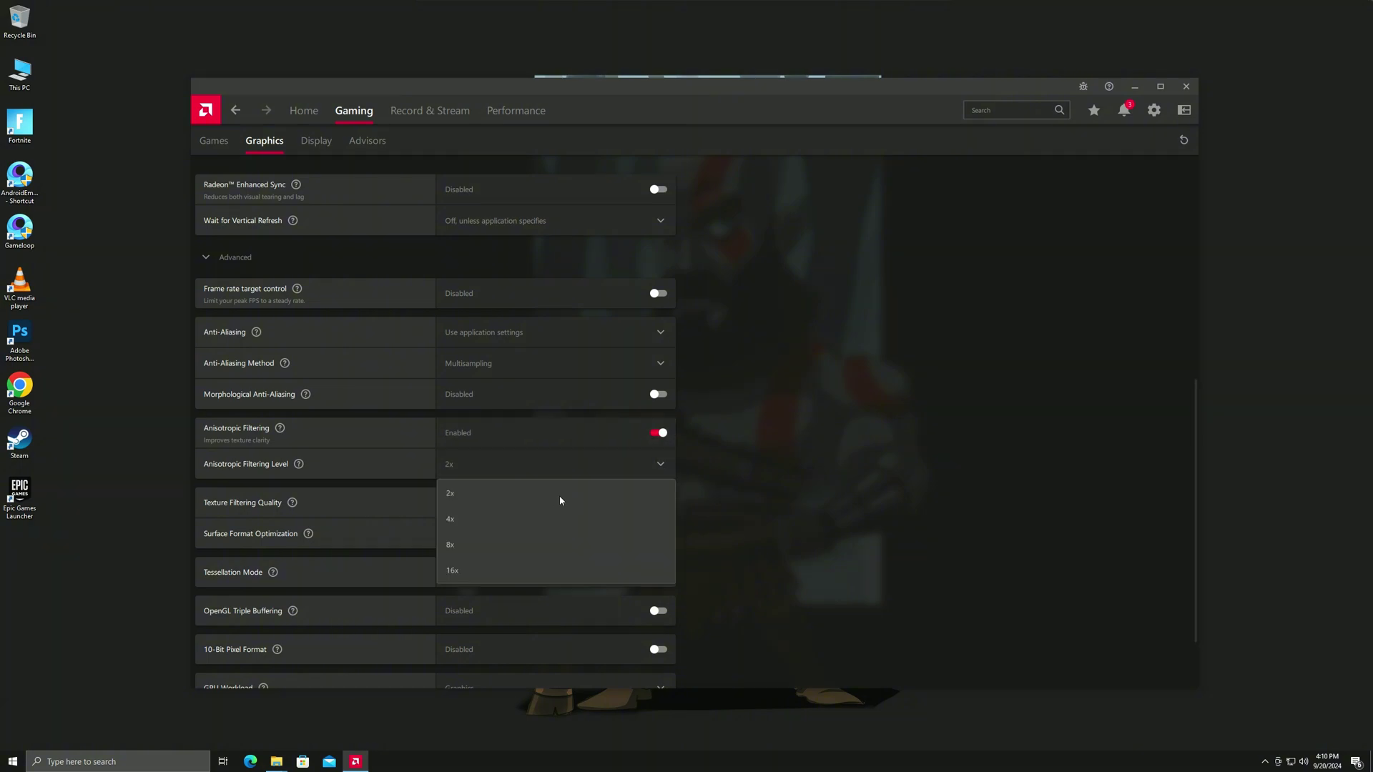
left_click(505, 491)
Step: Set Texture Filtering Quality to Performance, enable OpenGL Triple Buffering, and close AMD Software
scroll(494, 472, "down", 1)
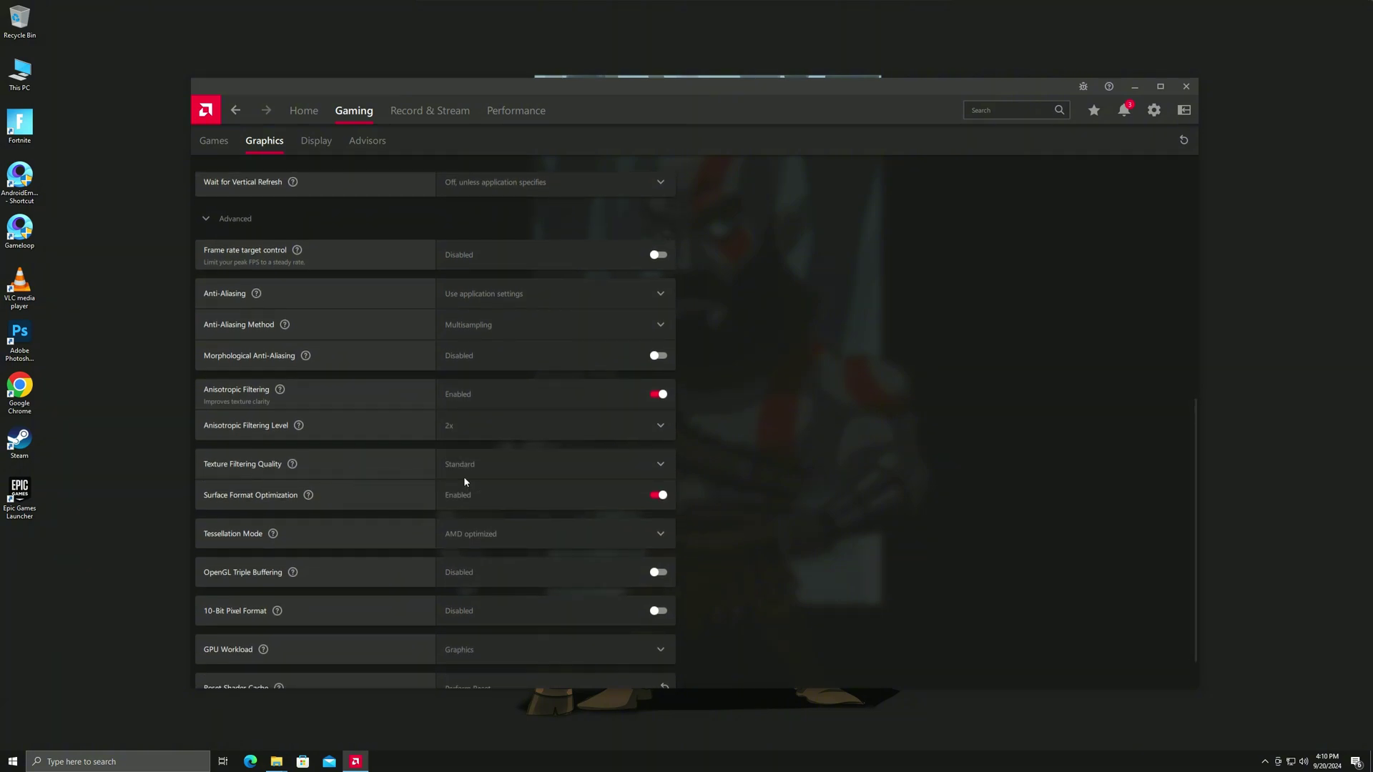
left_click(486, 466)
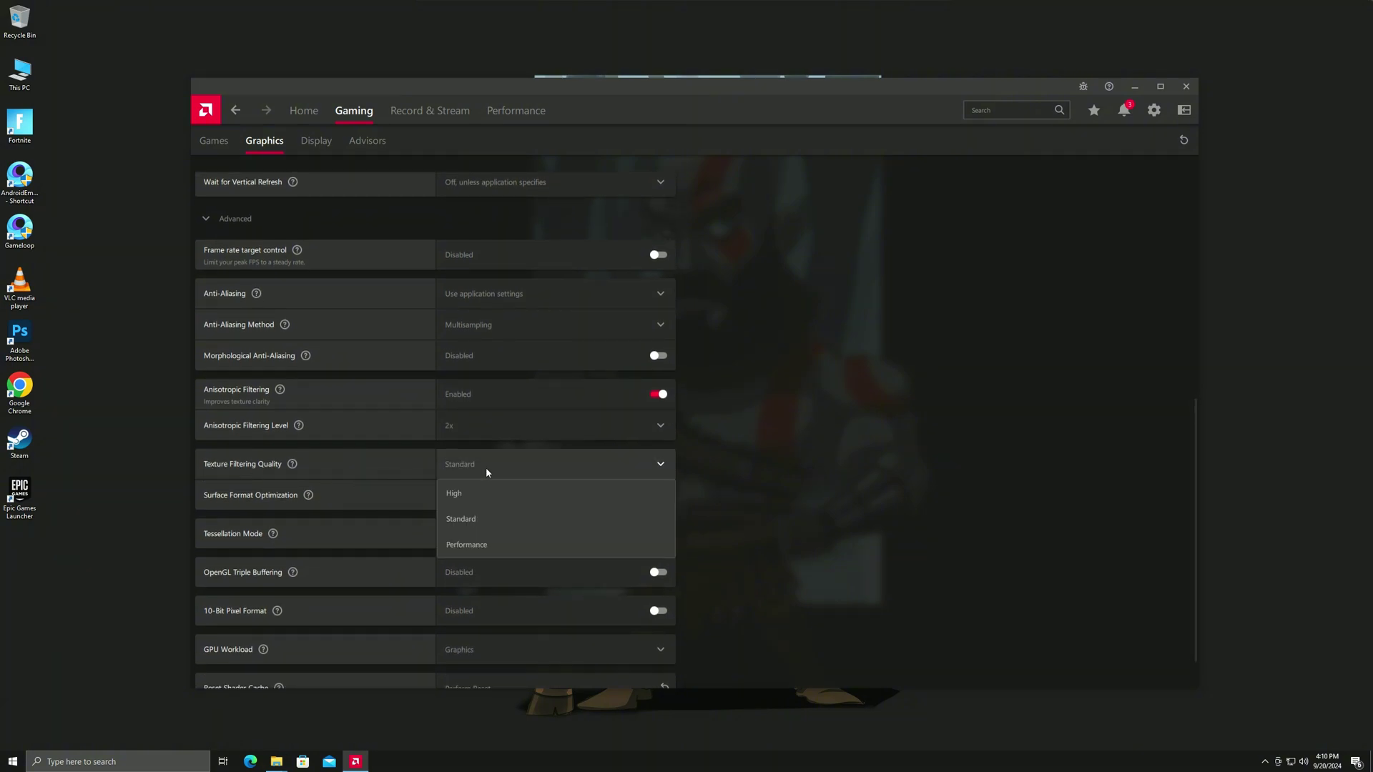
left_click(471, 546)
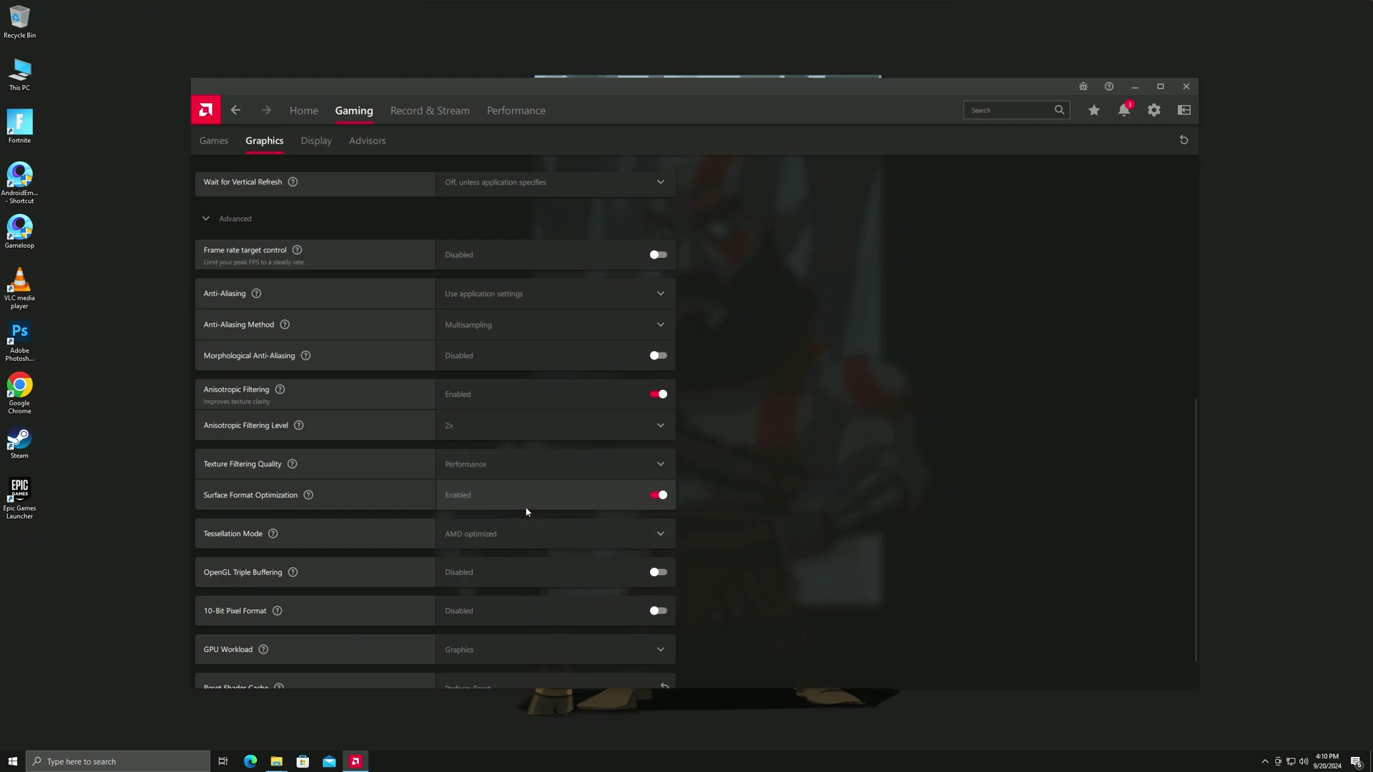
scroll(526, 513, "down", 1)
left_click(655, 533)
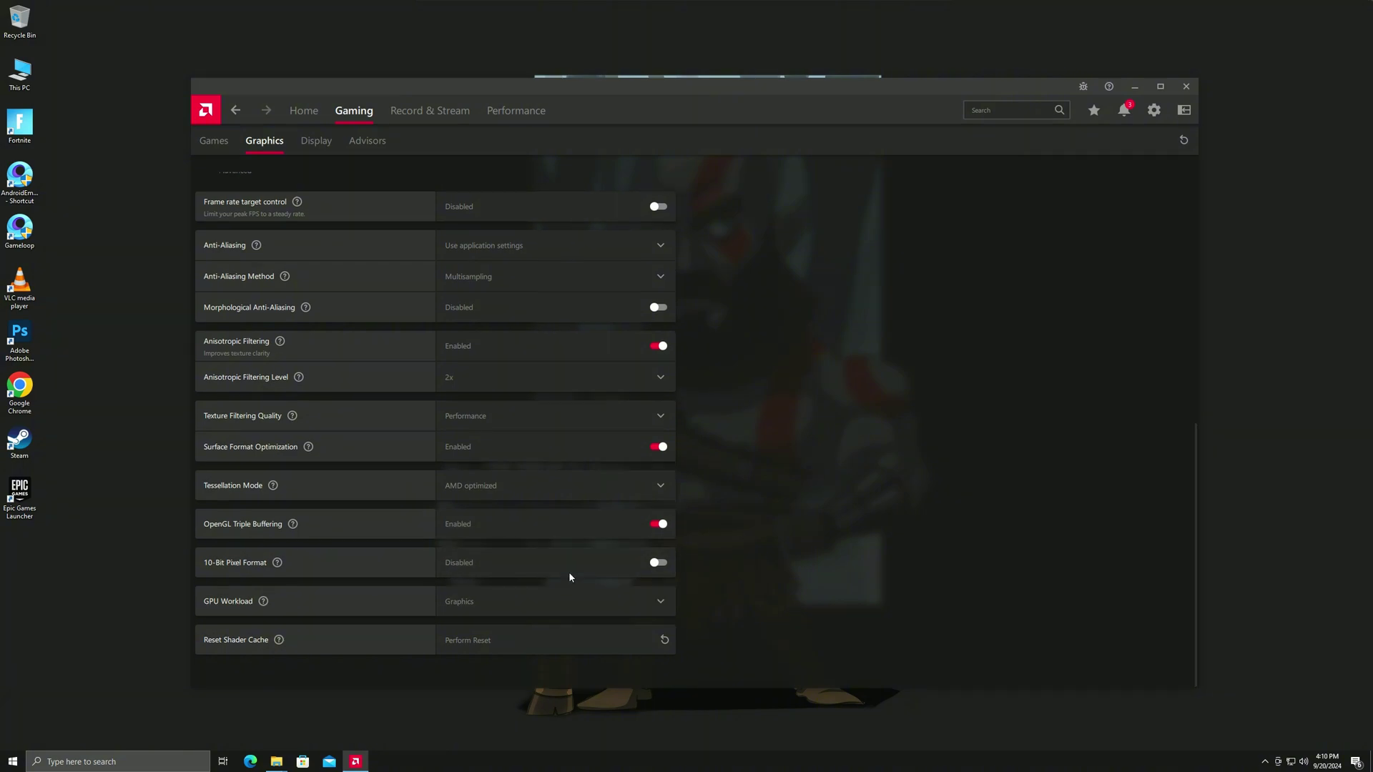
scroll(569, 572, "up", 10)
scroll(575, 519, "up", 2)
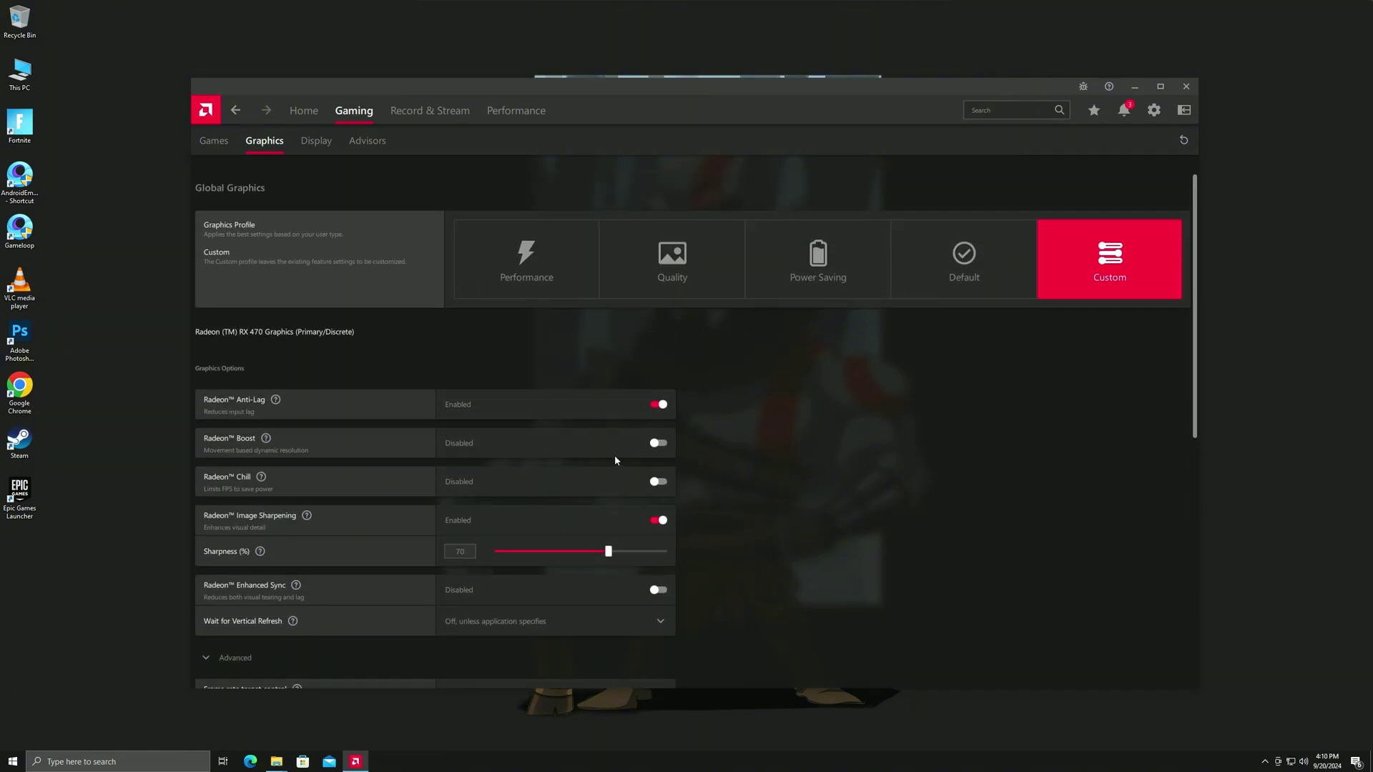
left_click(1187, 86)
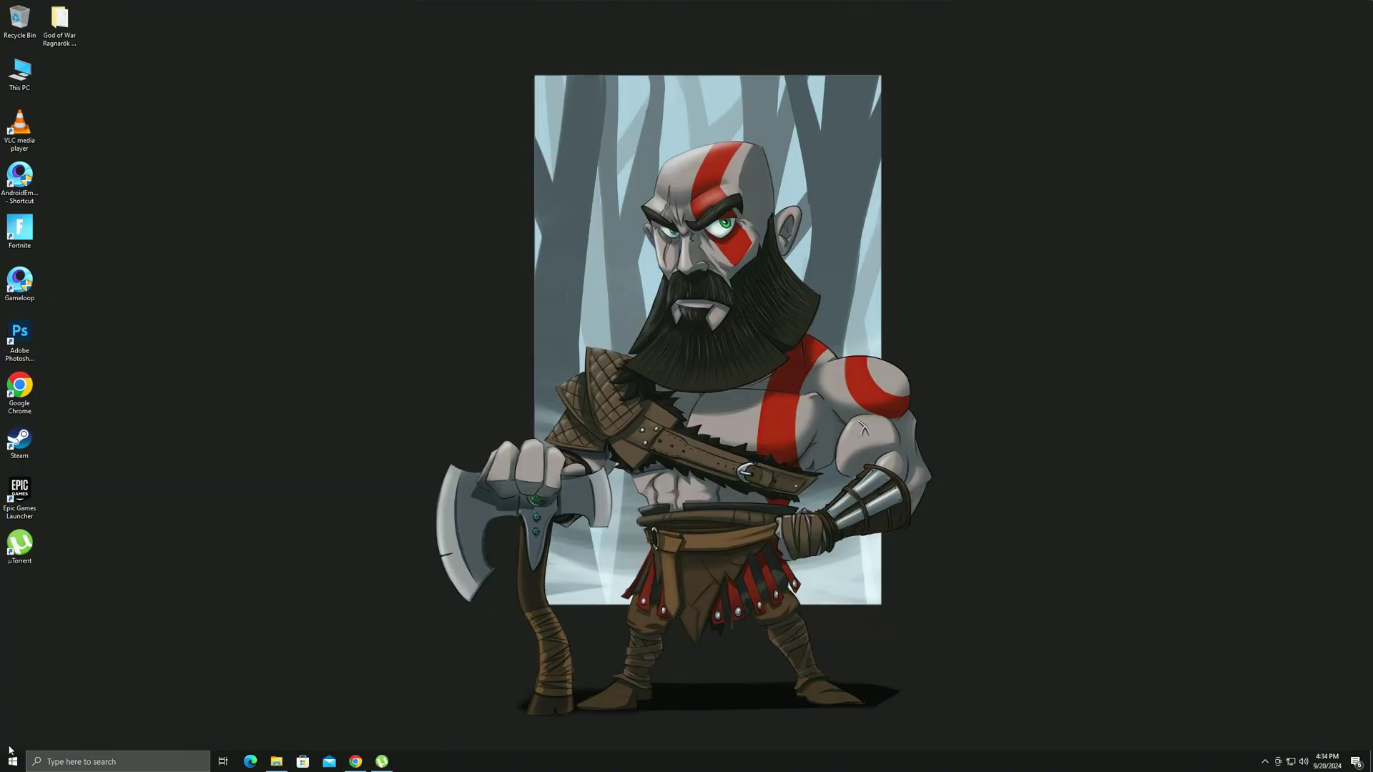
Step: Search for "restore p" and open the Create a restore point settings
left_click(12, 761)
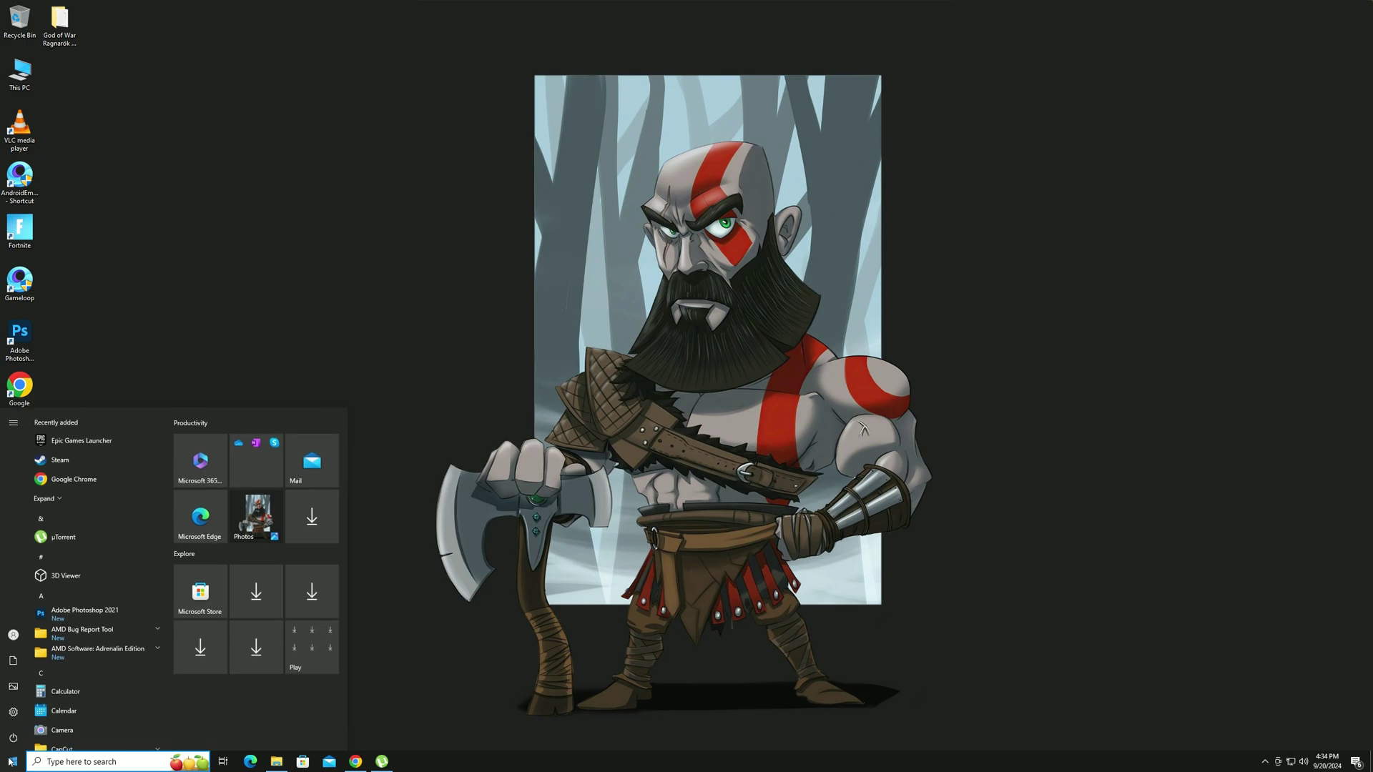
type("restore pint")
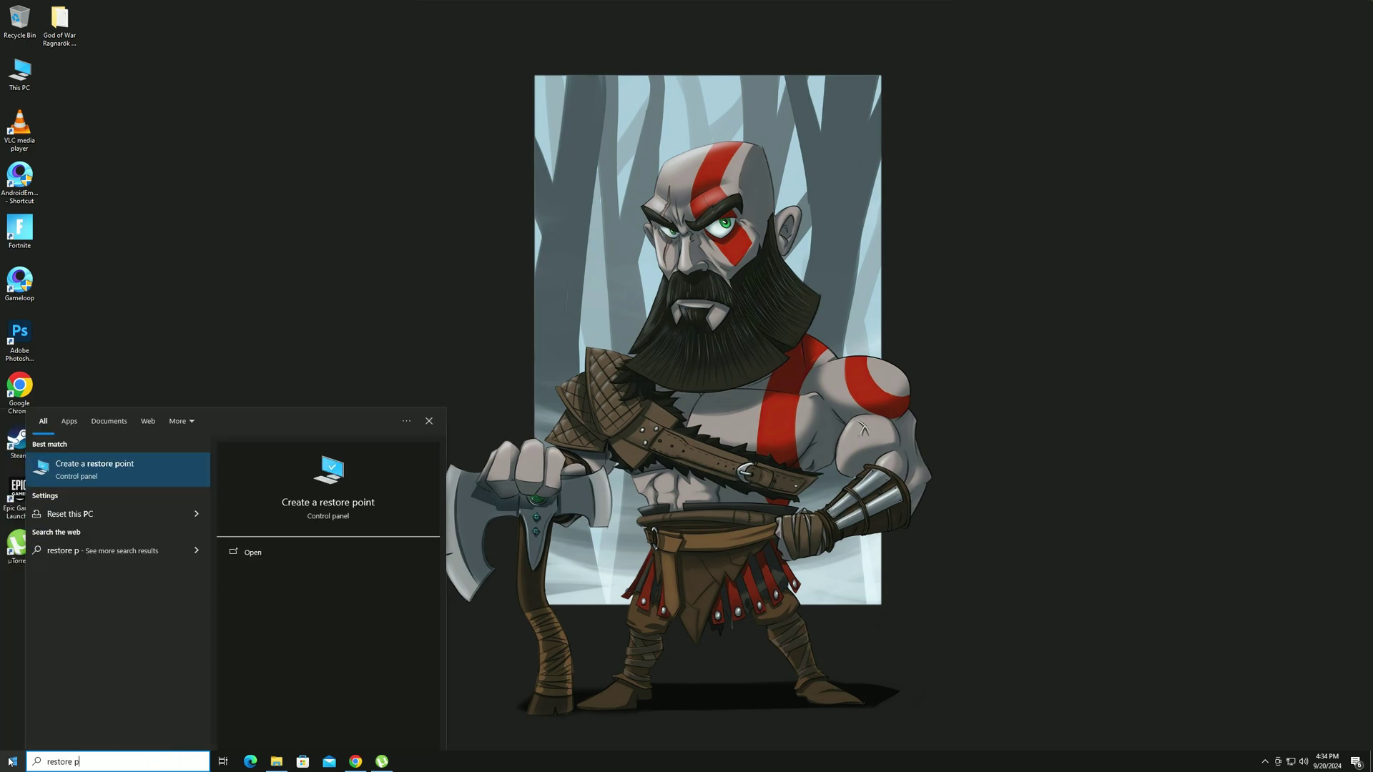
left_click(105, 469)
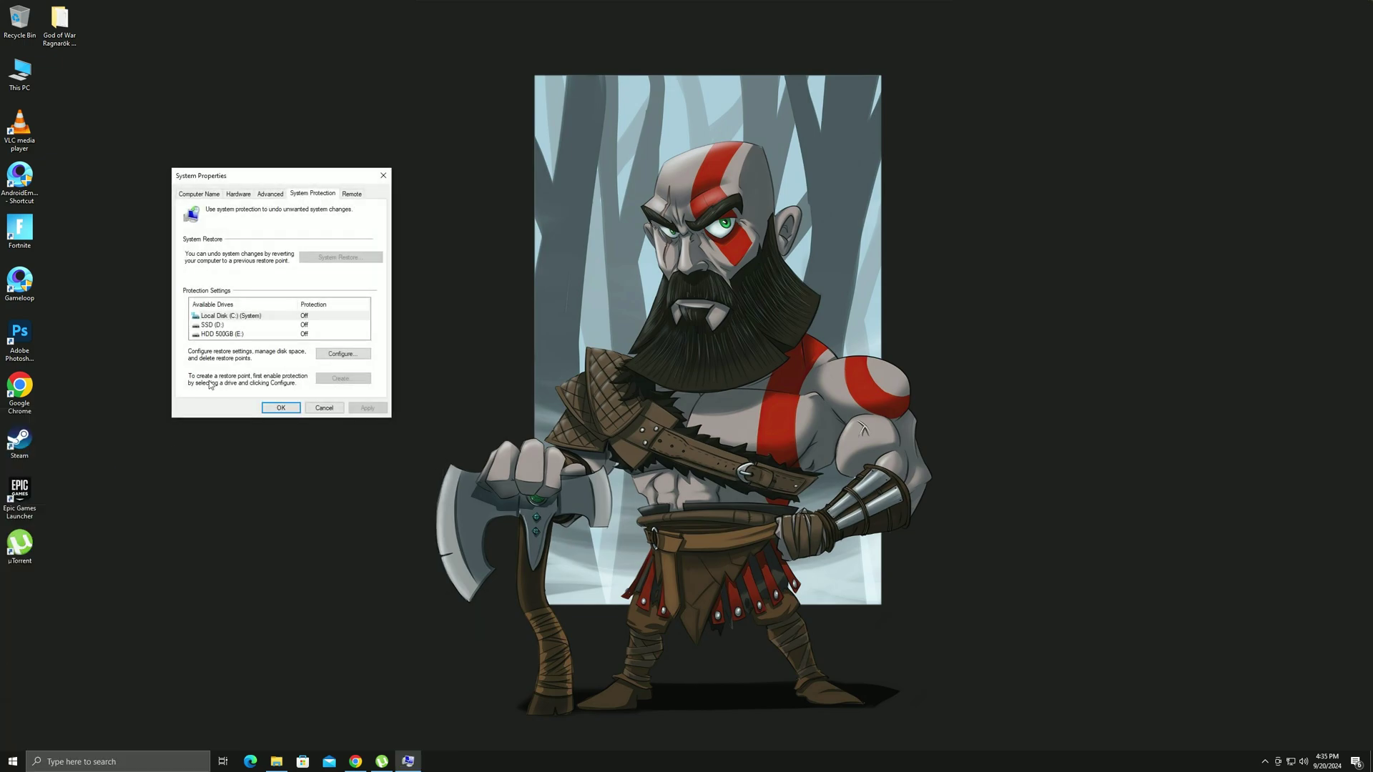
Step: Turn on system protection for Local Disk (C:) with 20% maximum usage and create a restore point described as "before"
left_click(347, 356)
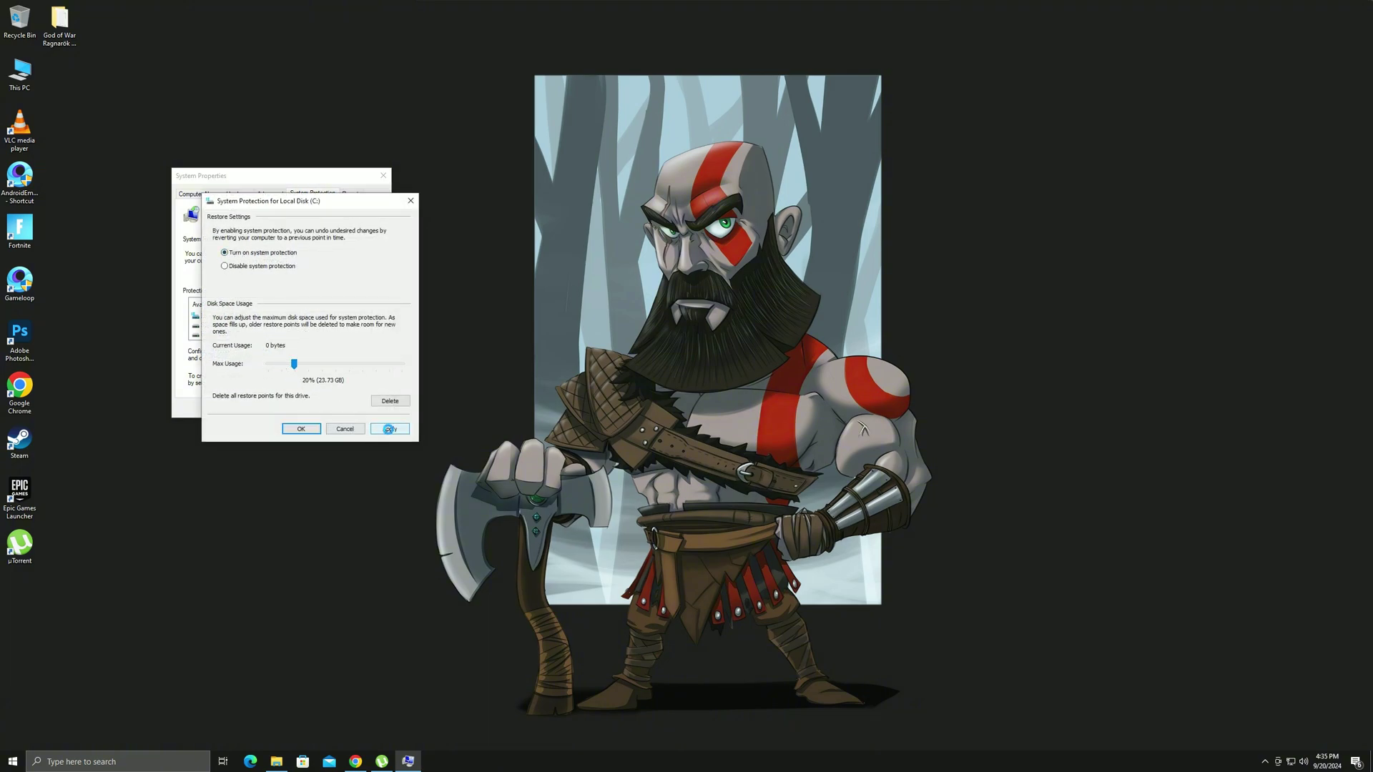
left_click(301, 429)
left_click(343, 378)
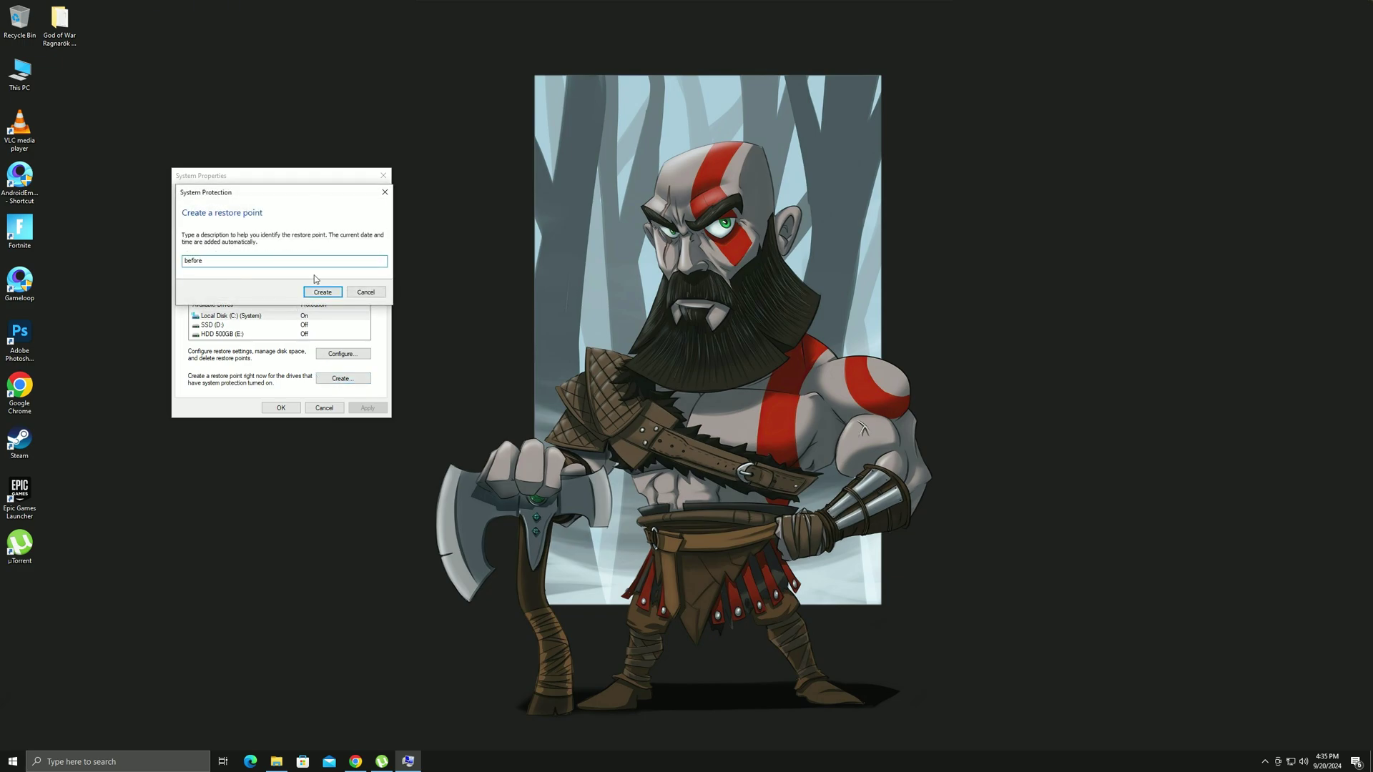
left_click(319, 292)
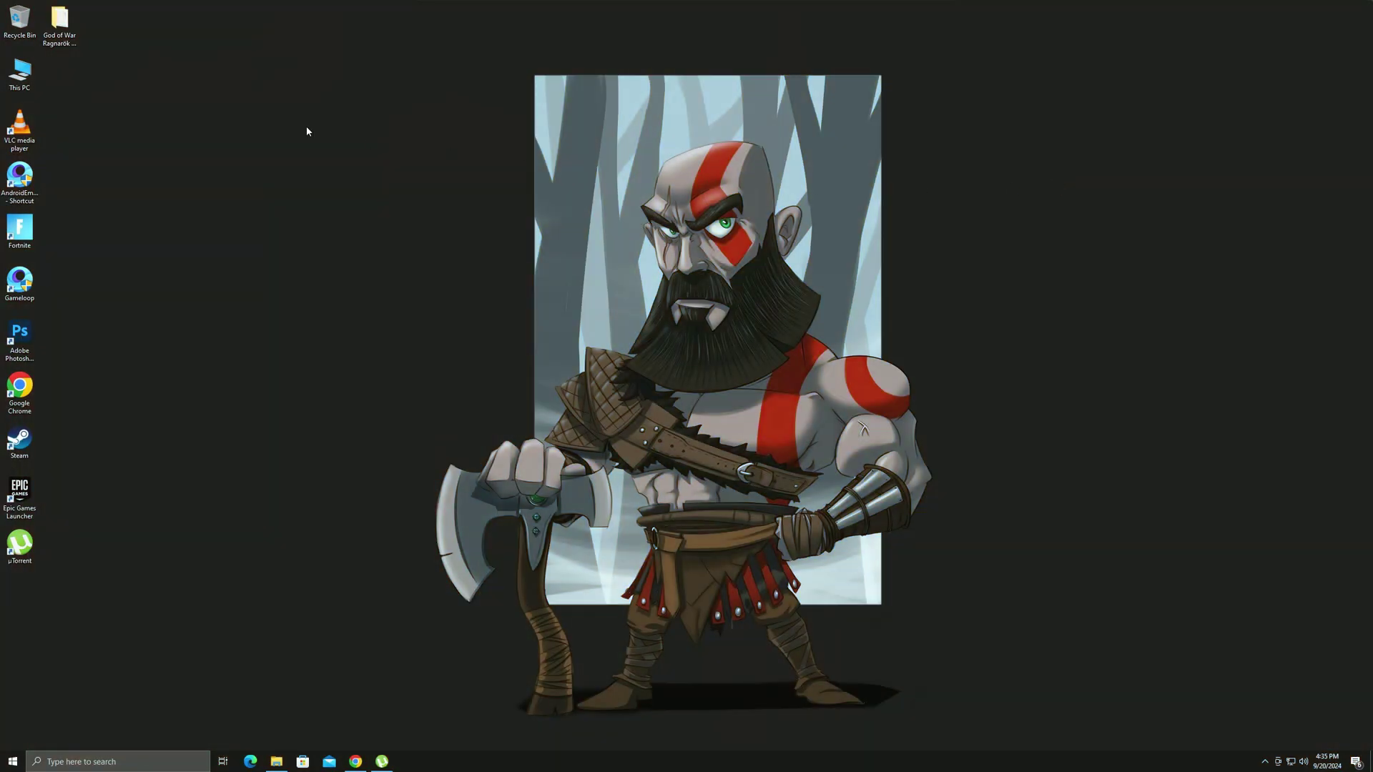
Step: From the desktop's God of War Ragnarök Optimization folder, open the Disable Hibernate folder inside Optimizations\Batch files
double_click(59, 21)
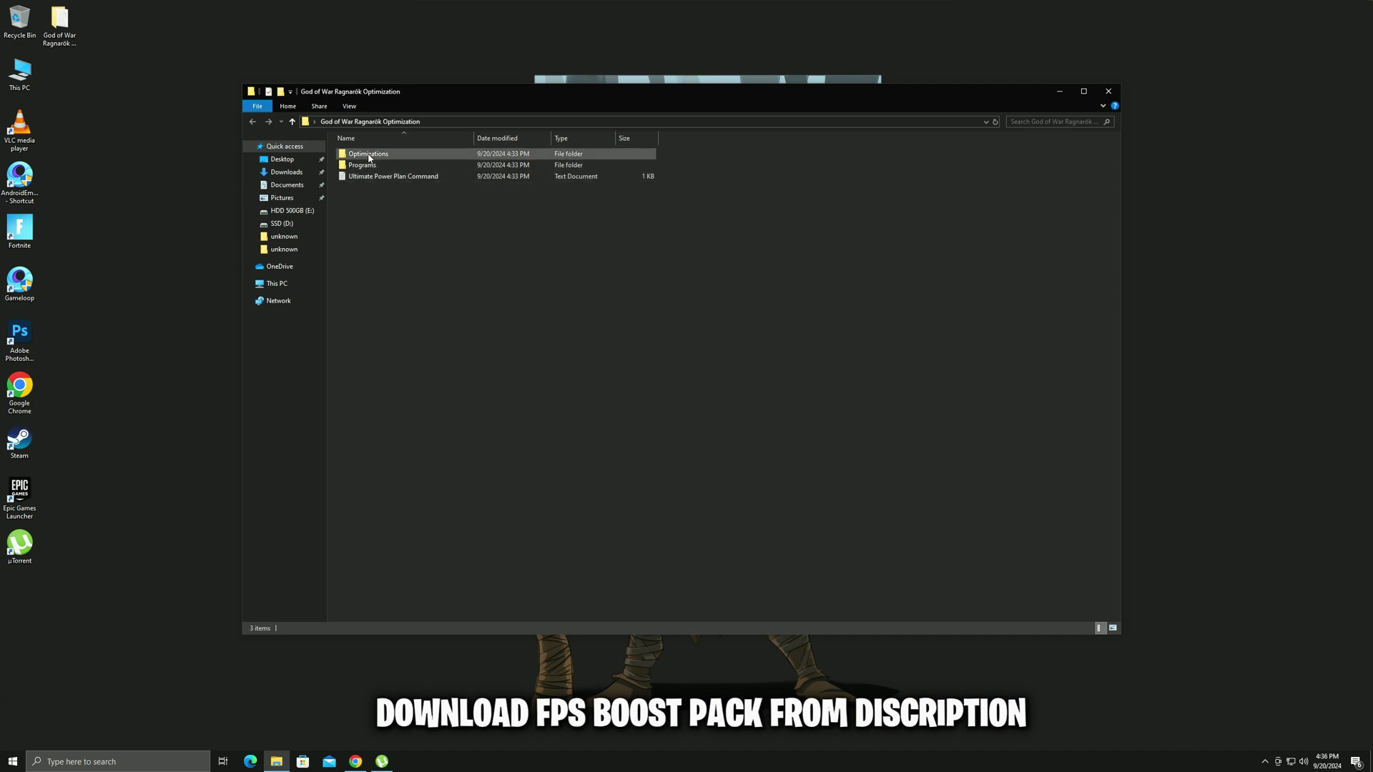
double_click(370, 157)
double_click(362, 166)
double_click(357, 165)
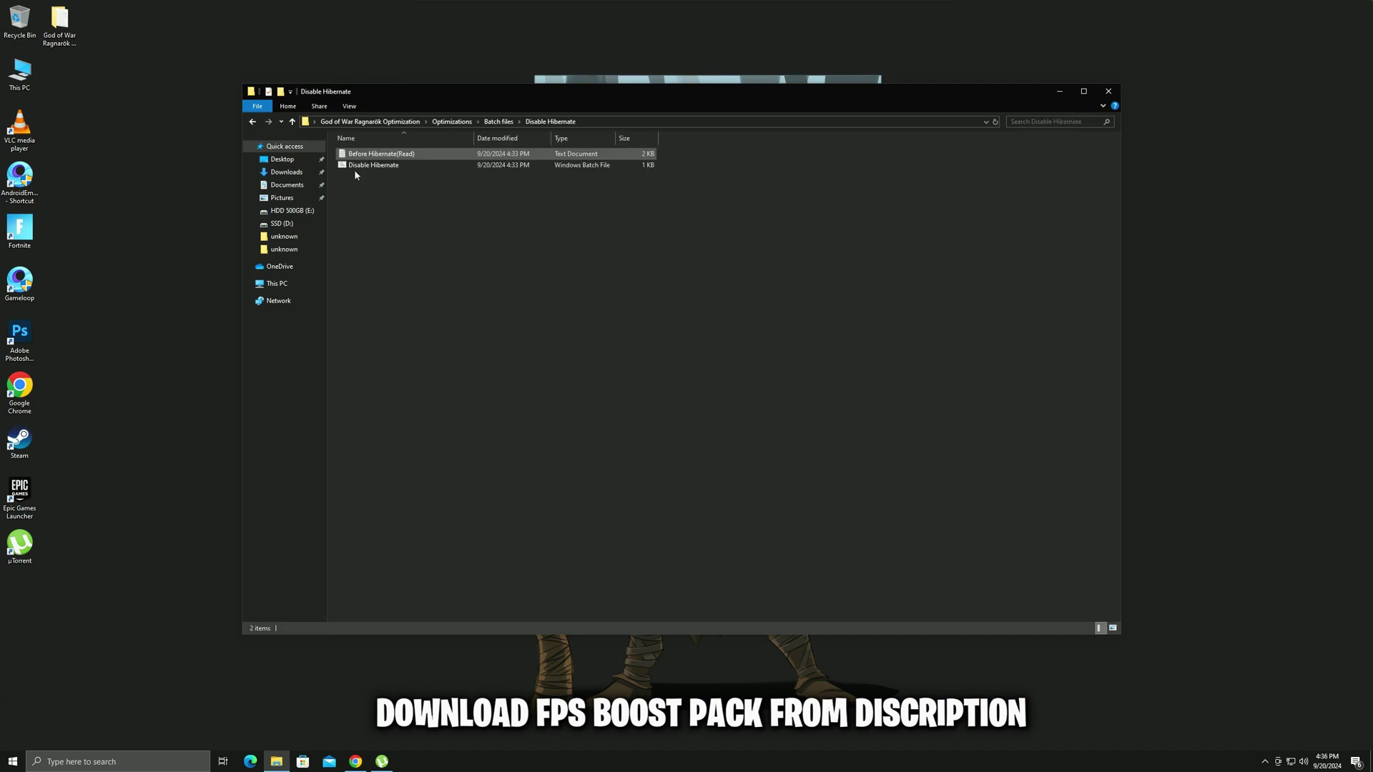
Step: Run the Disable Hibernate batch file as administrator despite the SmartScreen warning, enter "enable", and answer "y" to exit
right_click(357, 166)
left_click(364, 207)
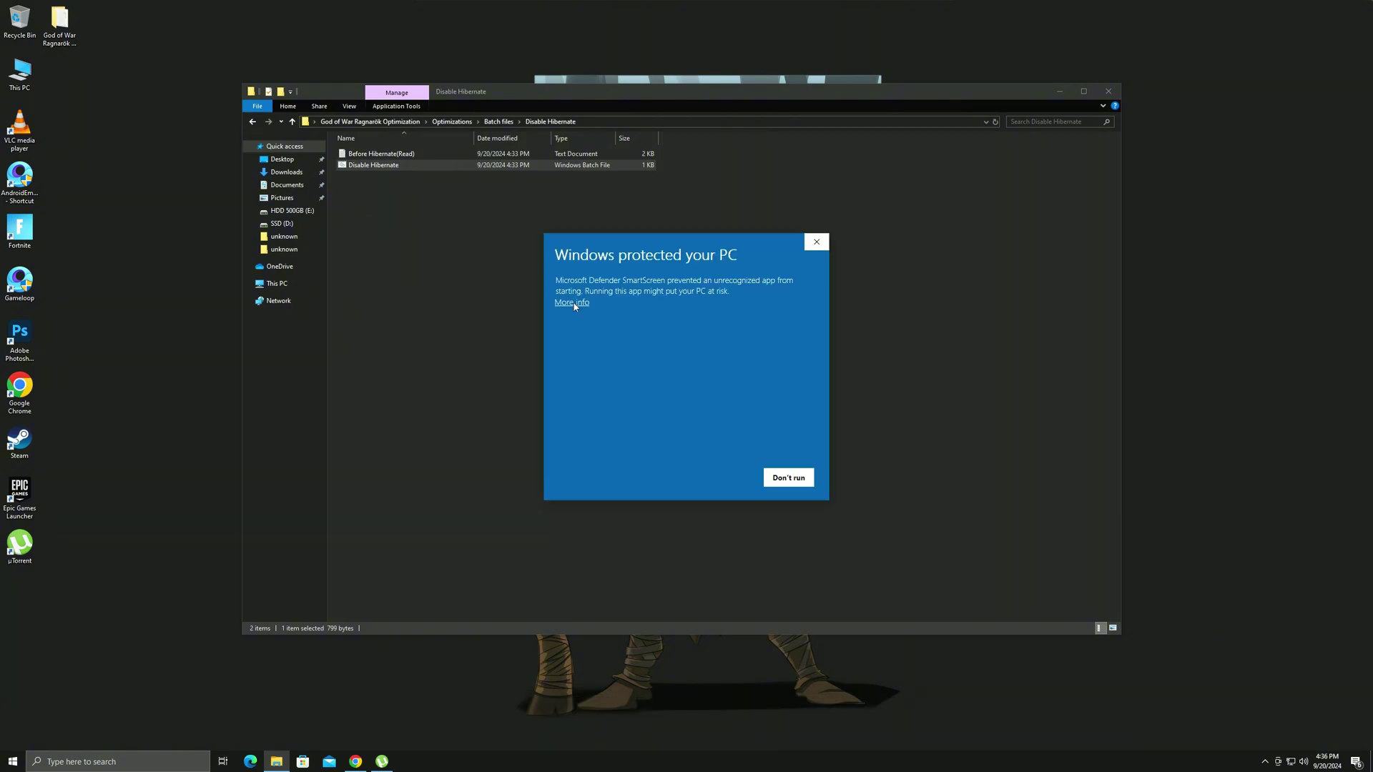
left_click(575, 304)
left_click(722, 477)
left_click(615, 447)
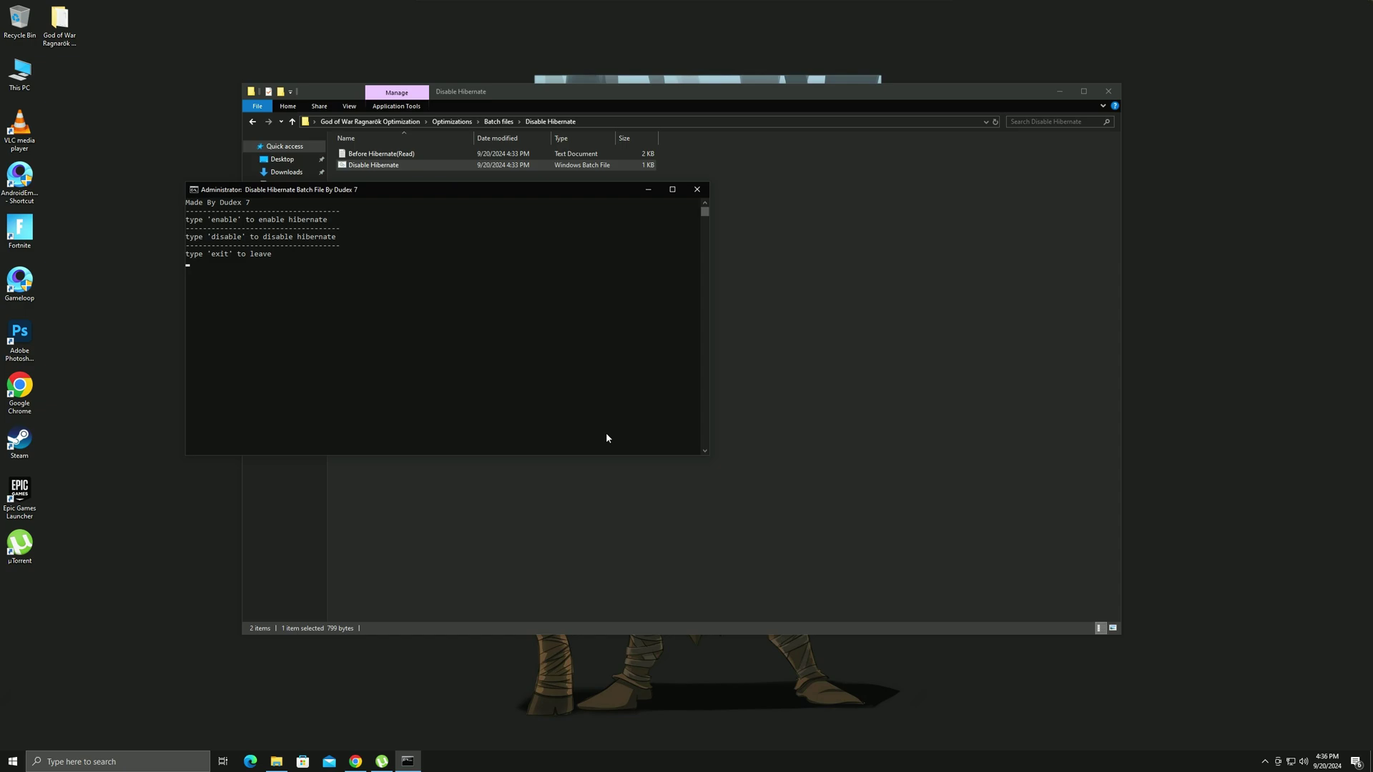
key("Return")
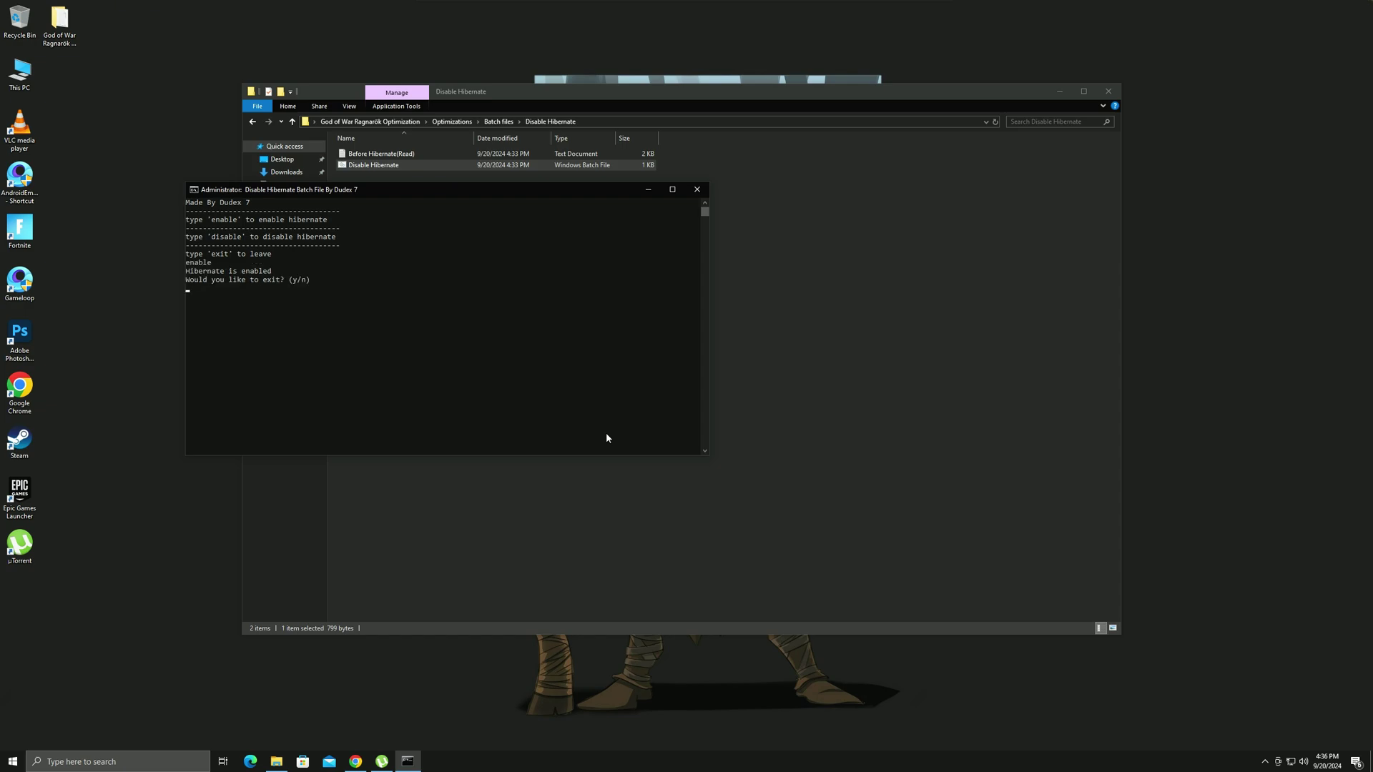
type("y")
key("Return")
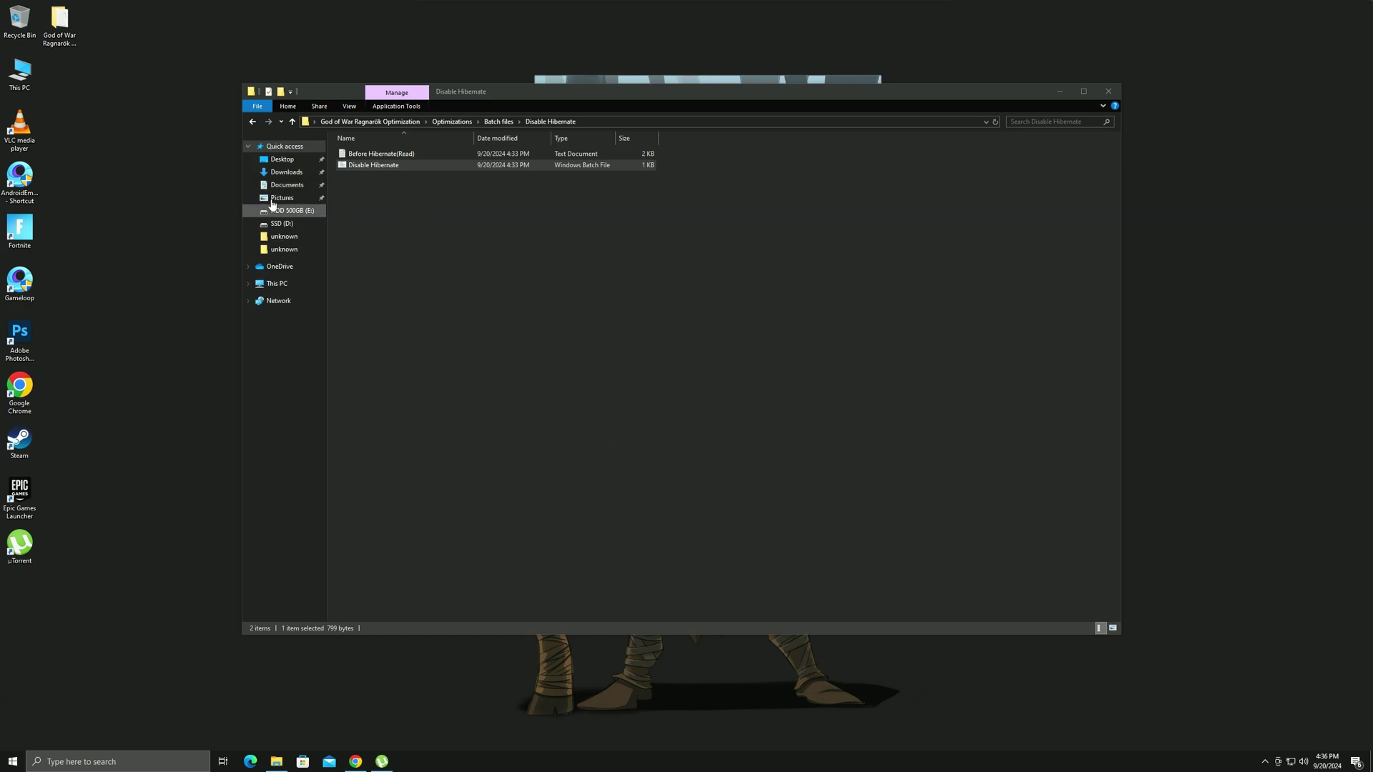
Step: Return to the Batch files folder and run the Delete Temporary Files batch file despite the SmartScreen warning
left_click(253, 122)
double_click(363, 166)
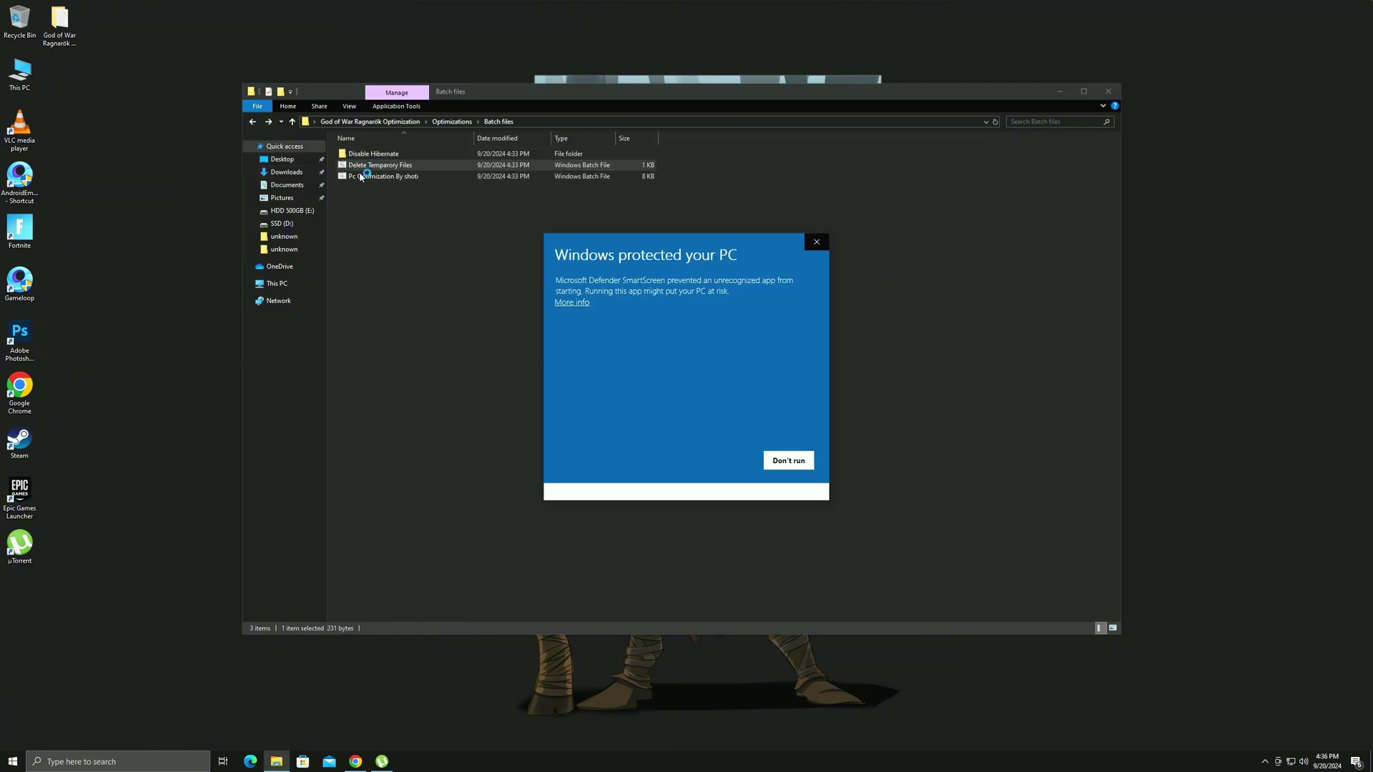
left_click(572, 303)
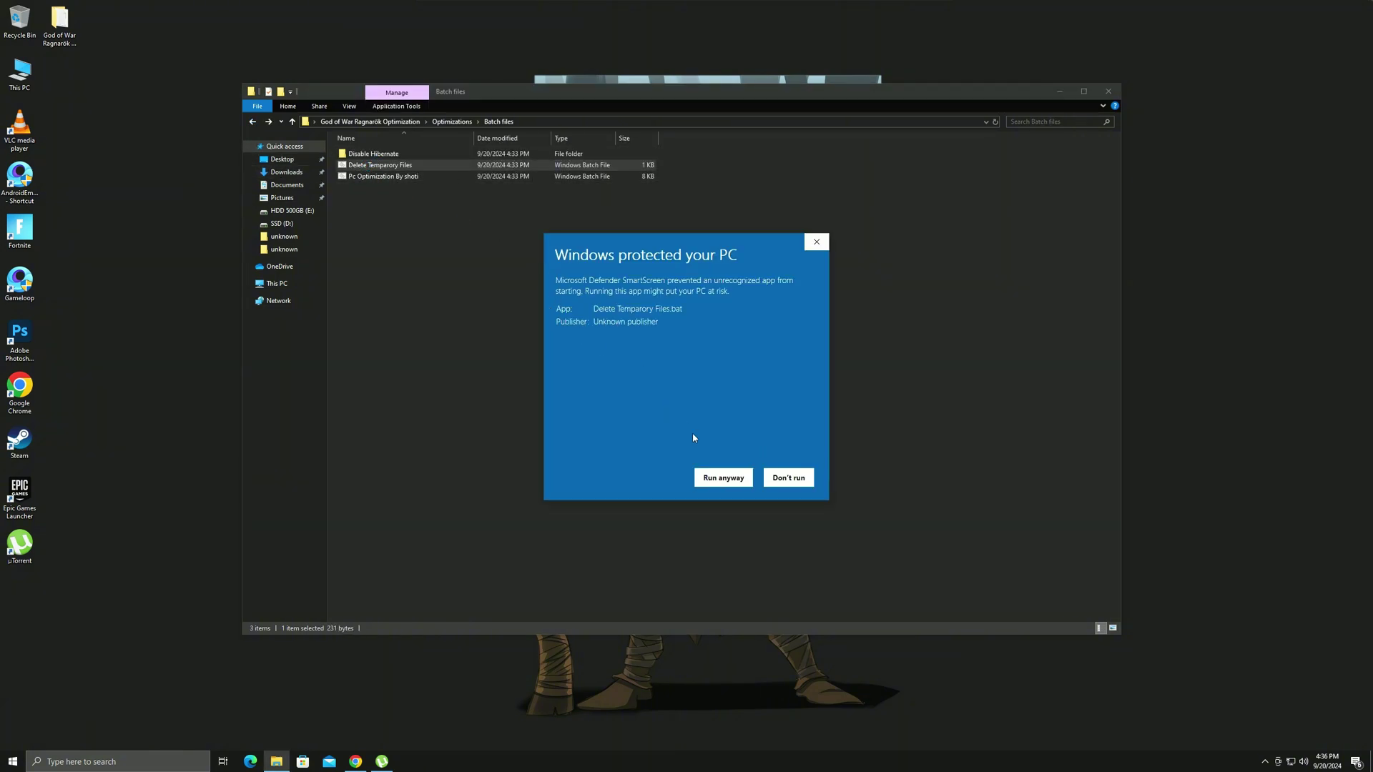
left_click(724, 478)
key("Return")
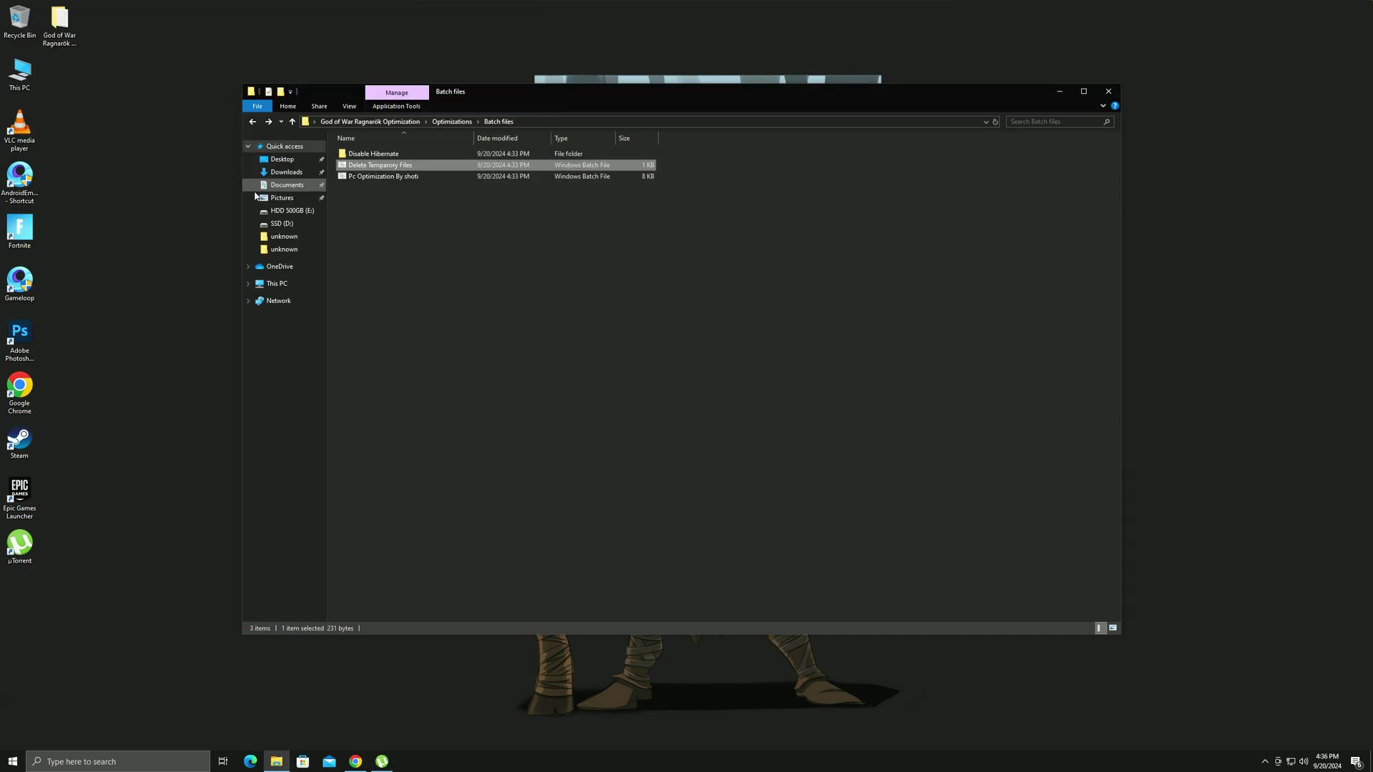
Step: Run the Pc Optimization batch file as administrator, answer "y" to optimize the PC, and let it finish
right_click(354, 176)
left_click(399, 220)
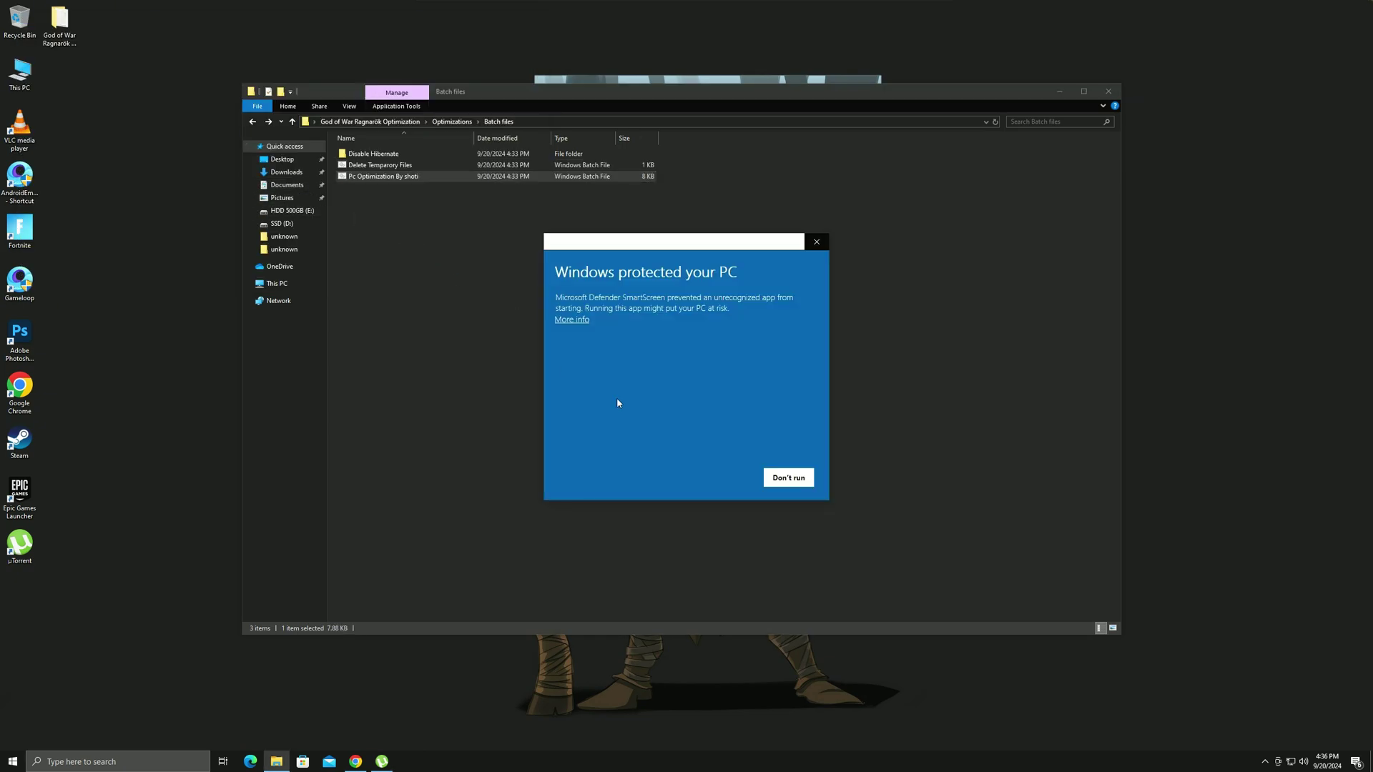
left_click(708, 478)
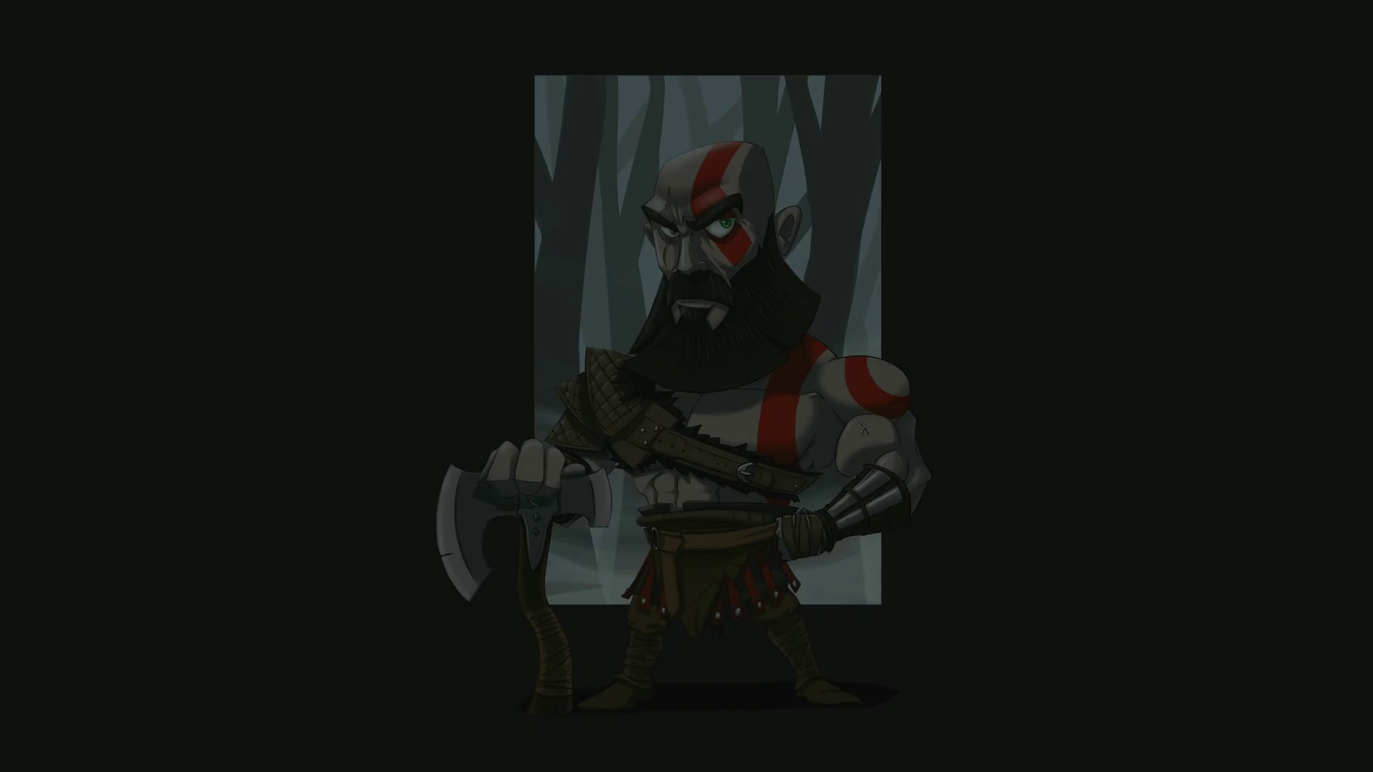
left_click(625, 449)
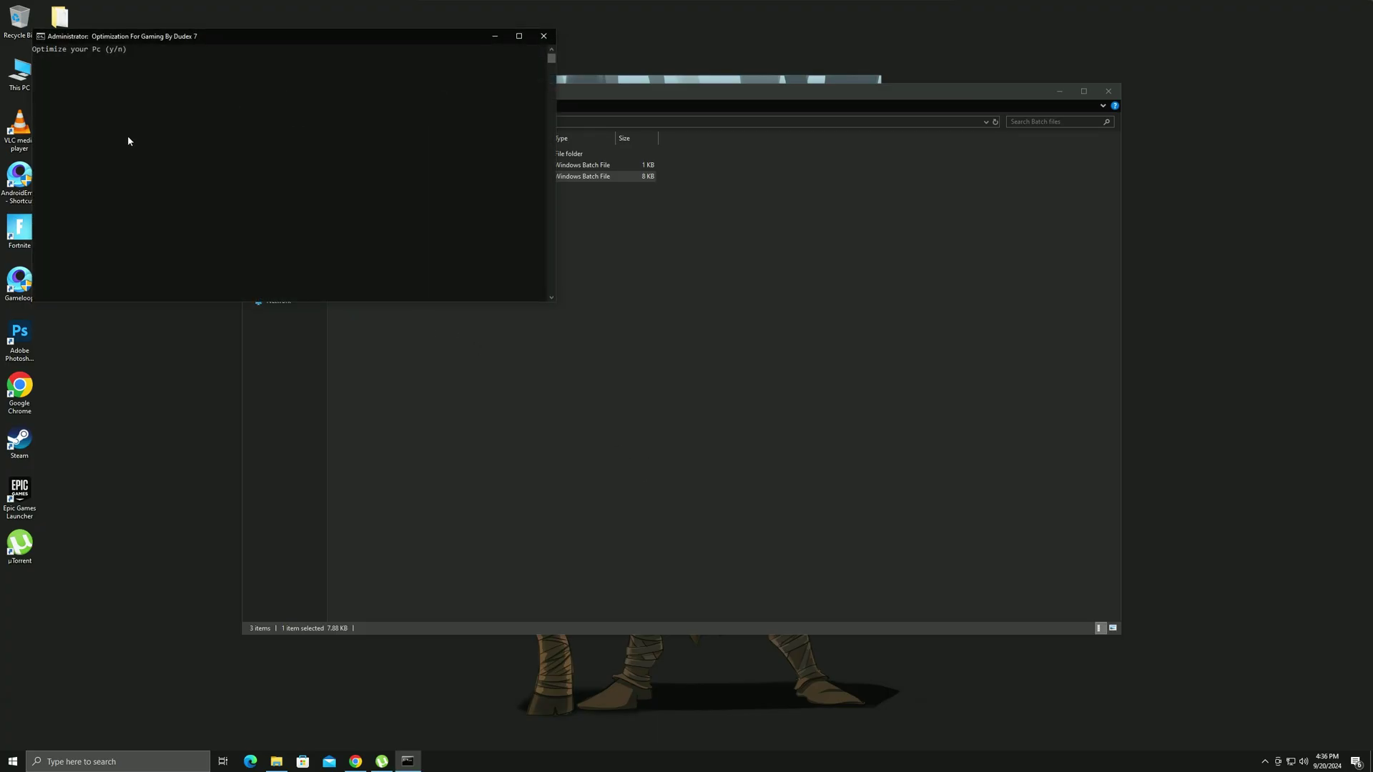
type("y")
key("Return")
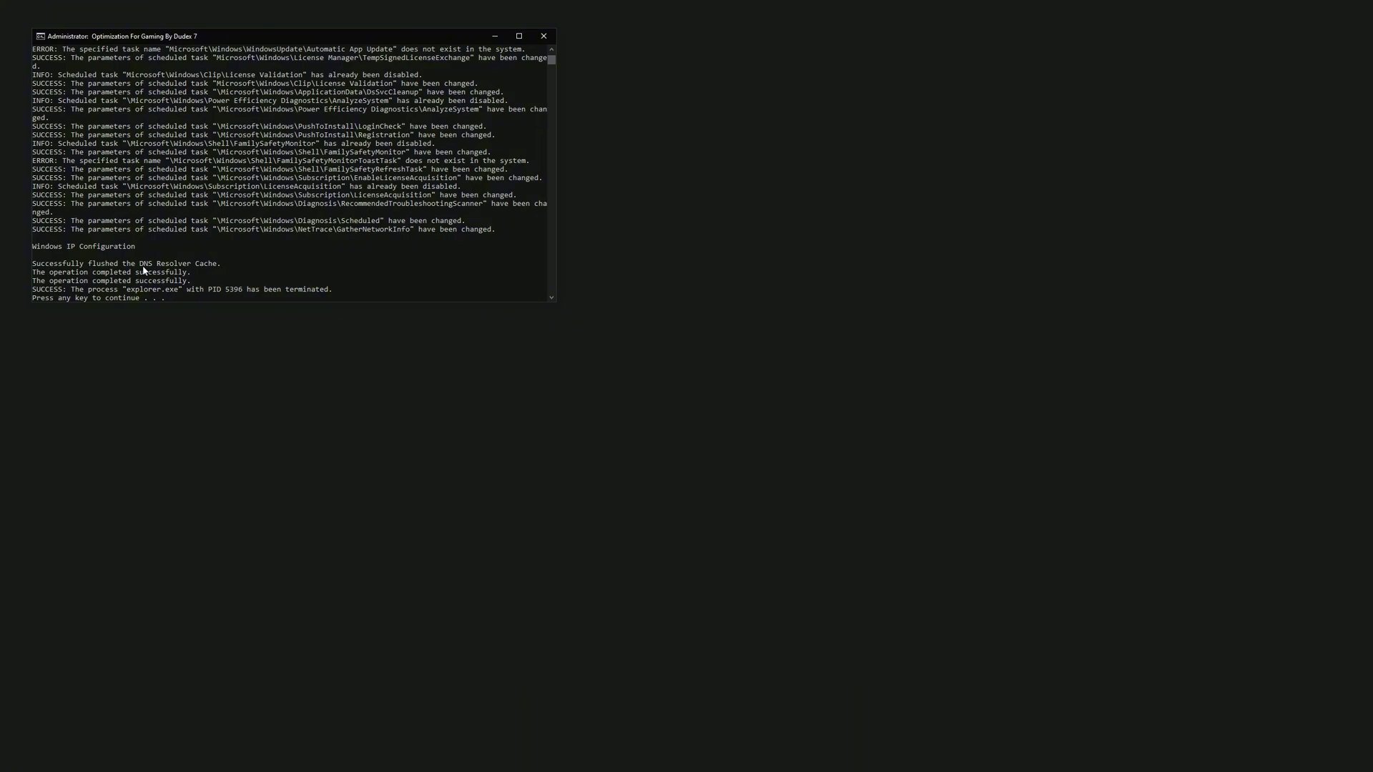
key("Return")
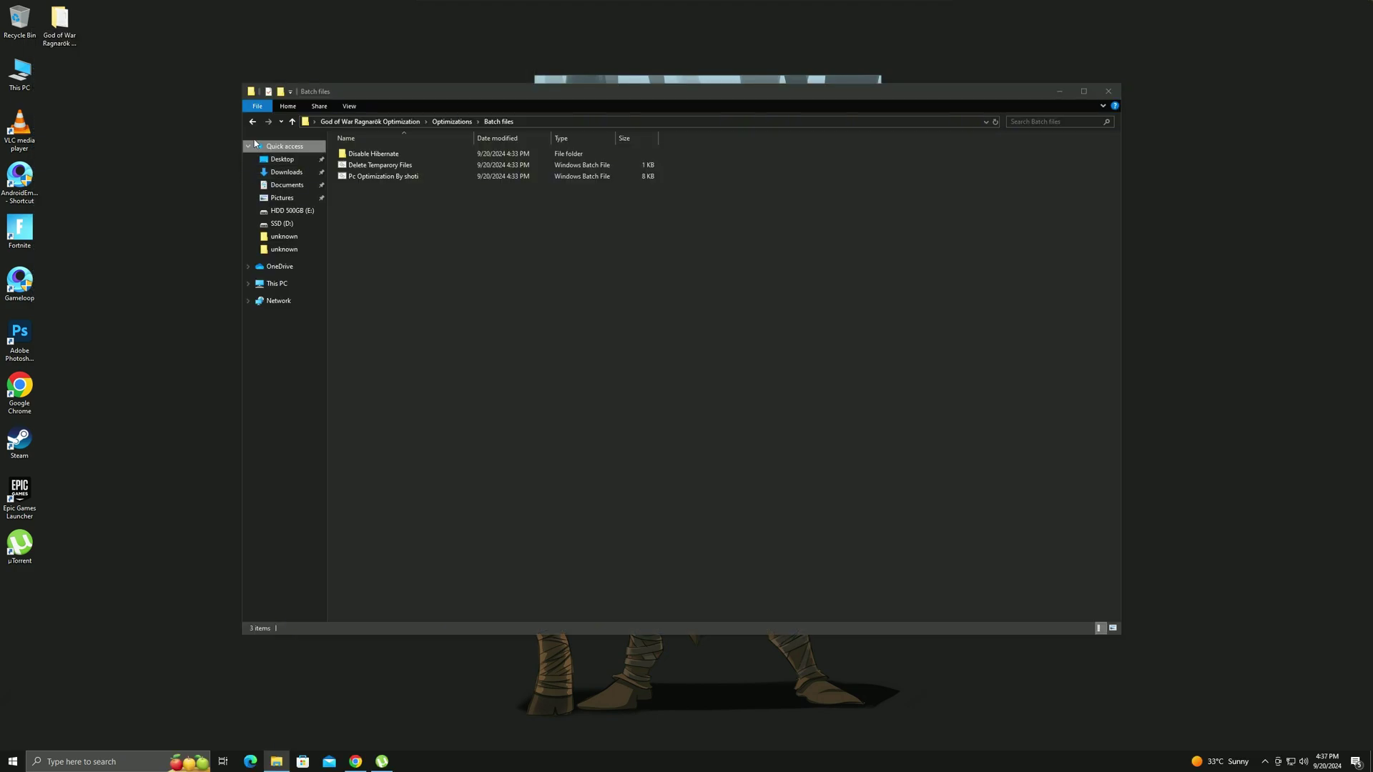
Step: Open the GPU Optimizations folder and merge the Optimize AMD Drivers file into the registry
left_click(252, 122)
double_click(349, 175)
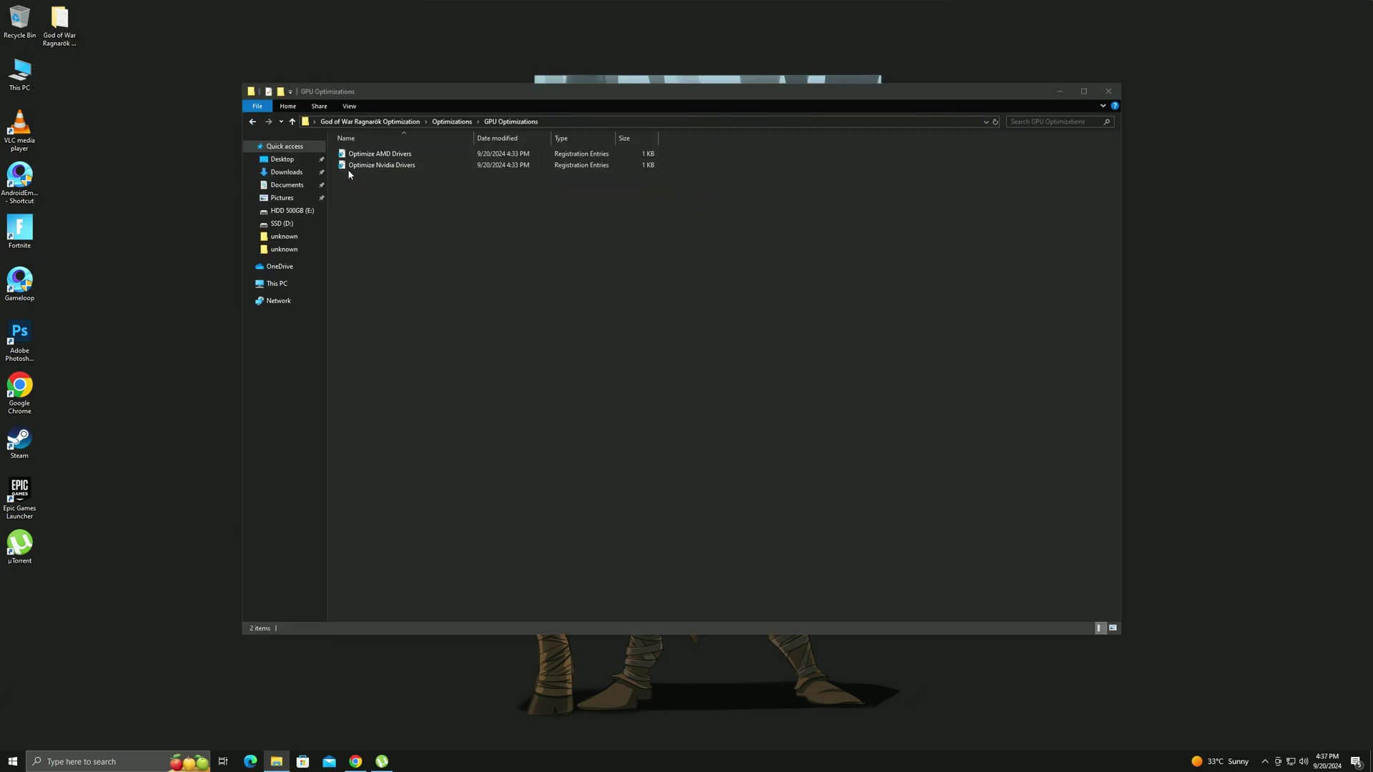
left_click(379, 155)
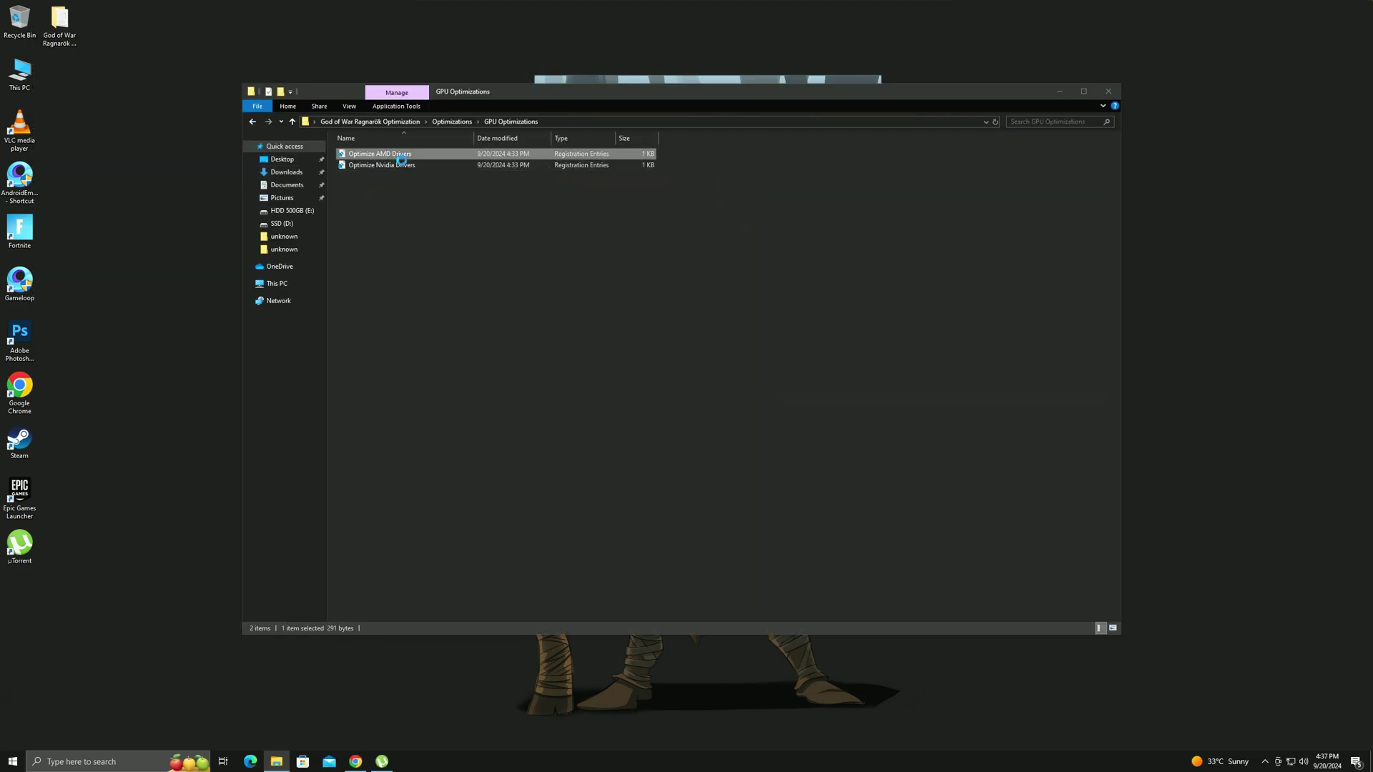
right_click(384, 155)
left_click(400, 164)
left_click(721, 391)
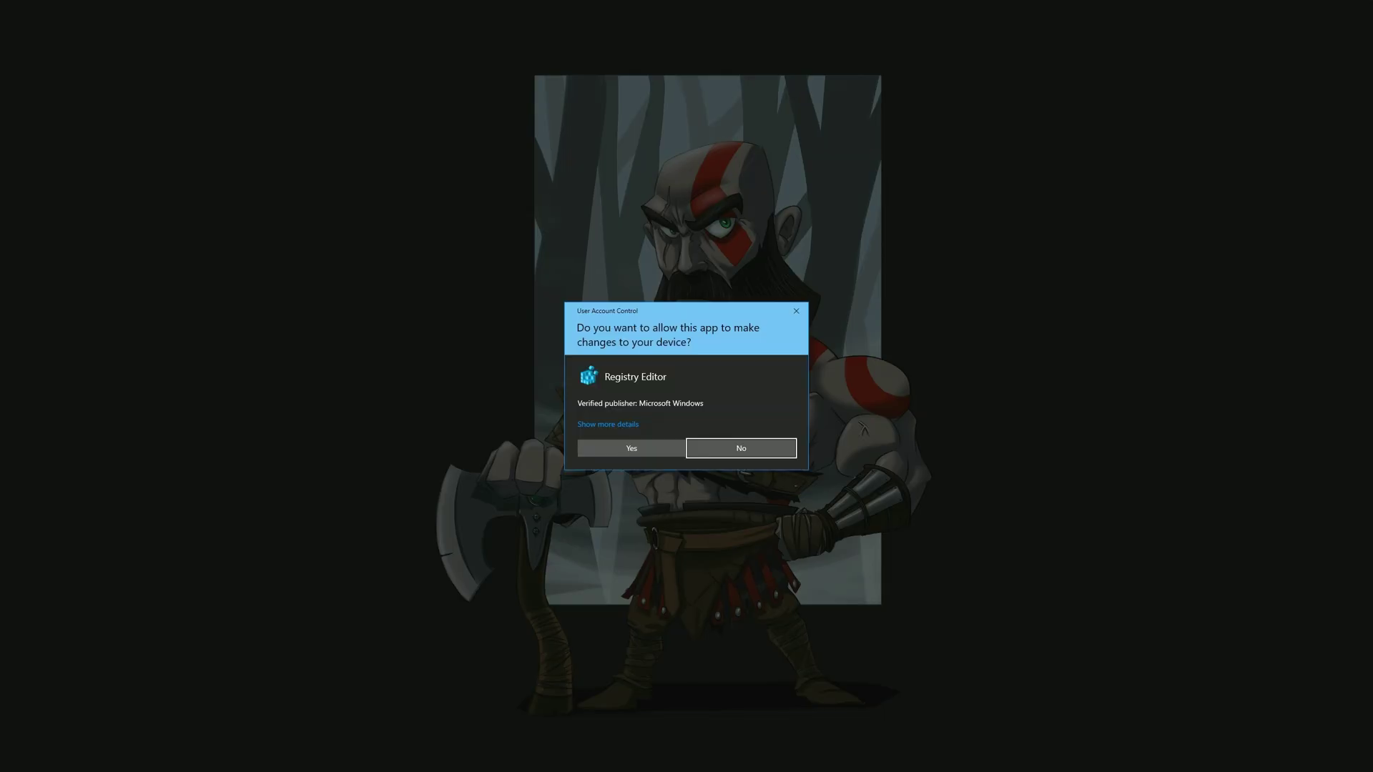
left_click(631, 448)
left_click(764, 395)
key("Return")
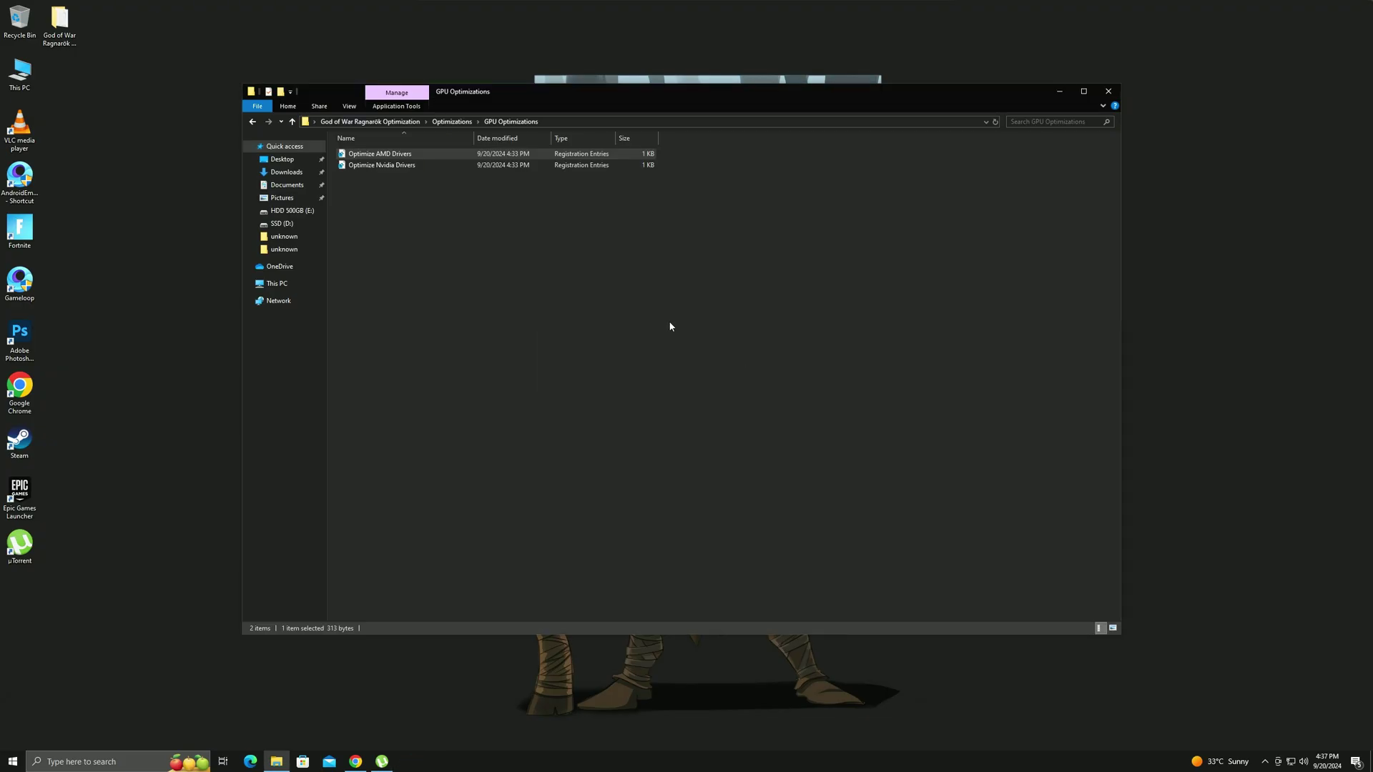
Step: Go back to the Optimizations folder and open the Ram Optimization folder
left_click(252, 121)
left_click(384, 181)
double_click(384, 182)
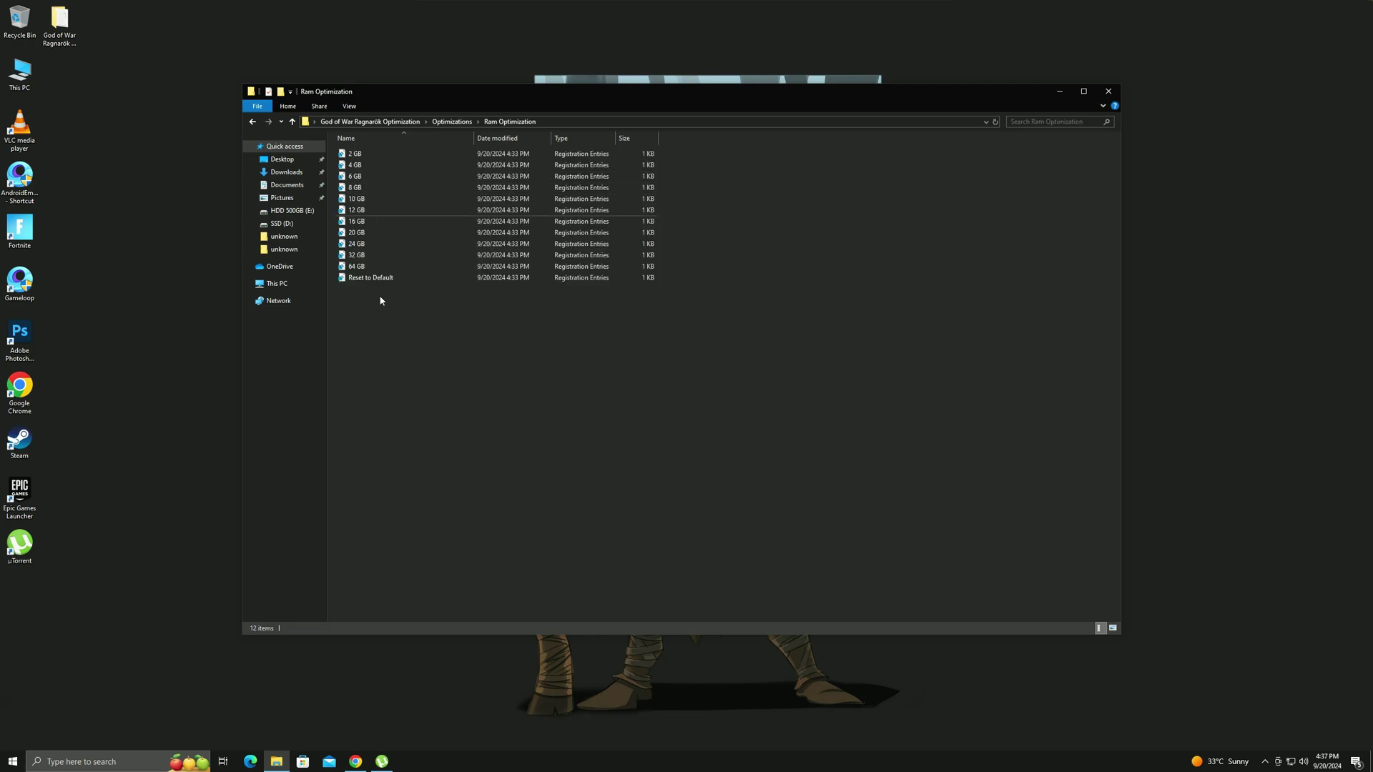
Step: Check the installed memory in Task Manager's performance view, then minimize Task Manager
right_click(599, 761)
left_click(612, 721)
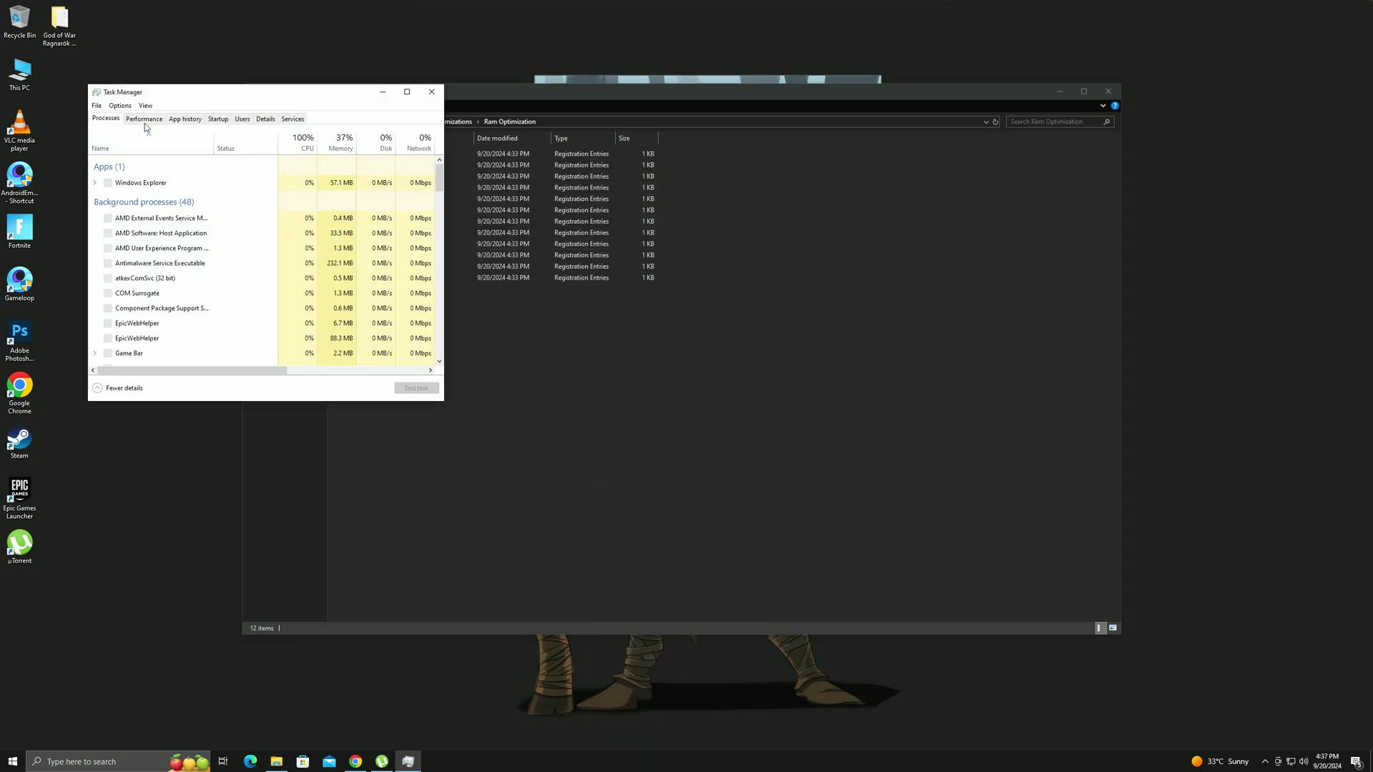
left_click(138, 118)
left_click_drag(193, 91, 473, 143)
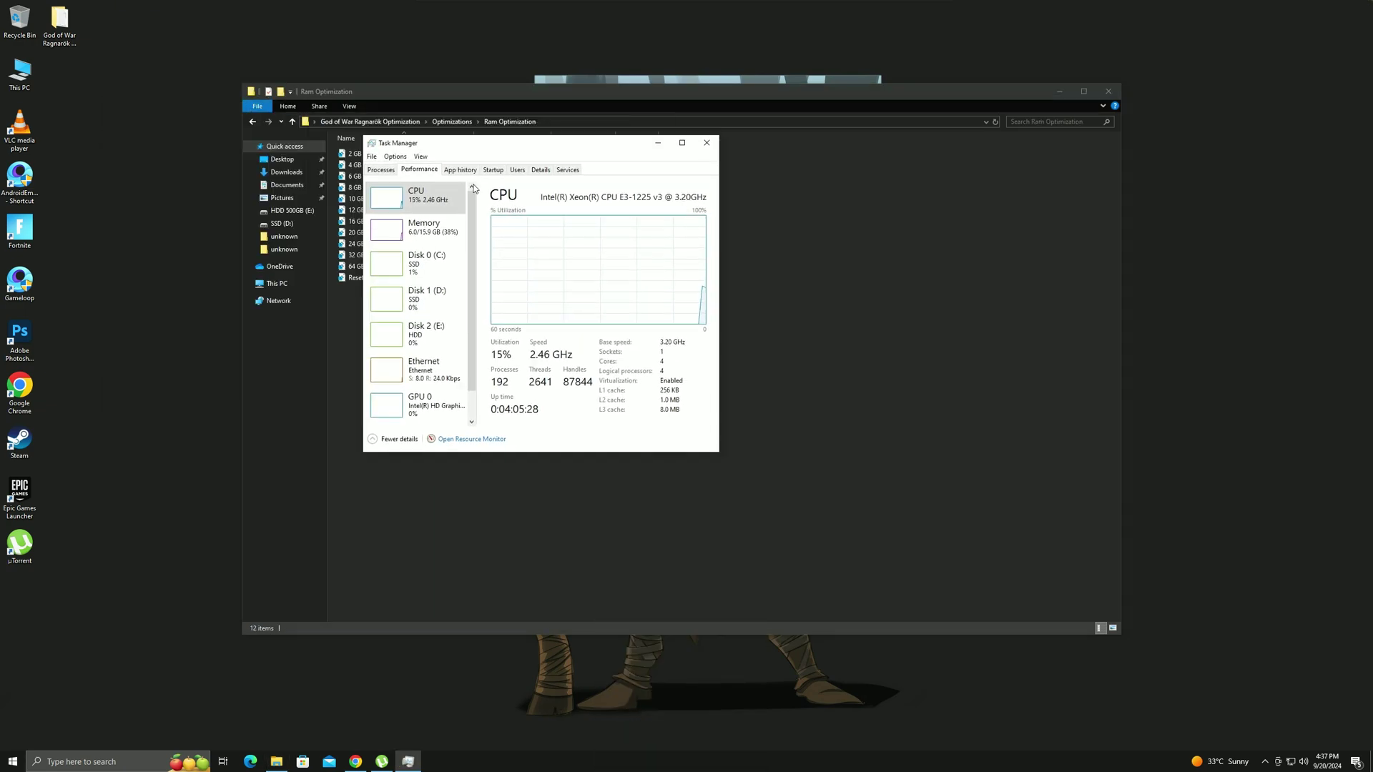
left_click(426, 228)
left_click(658, 142)
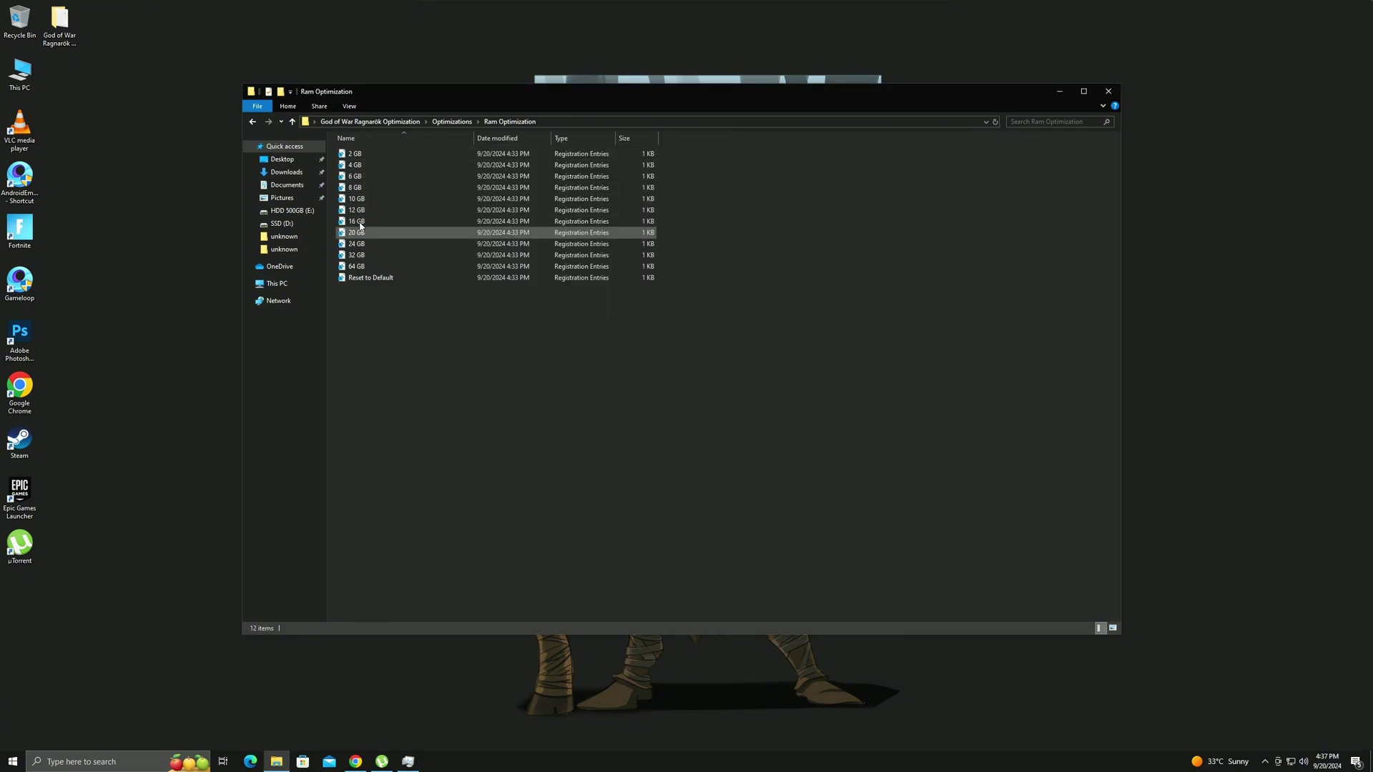
Step: Merge the 16 GB RAM optimization file into the registry
right_click(380, 222)
left_click(386, 231)
left_click(728, 405)
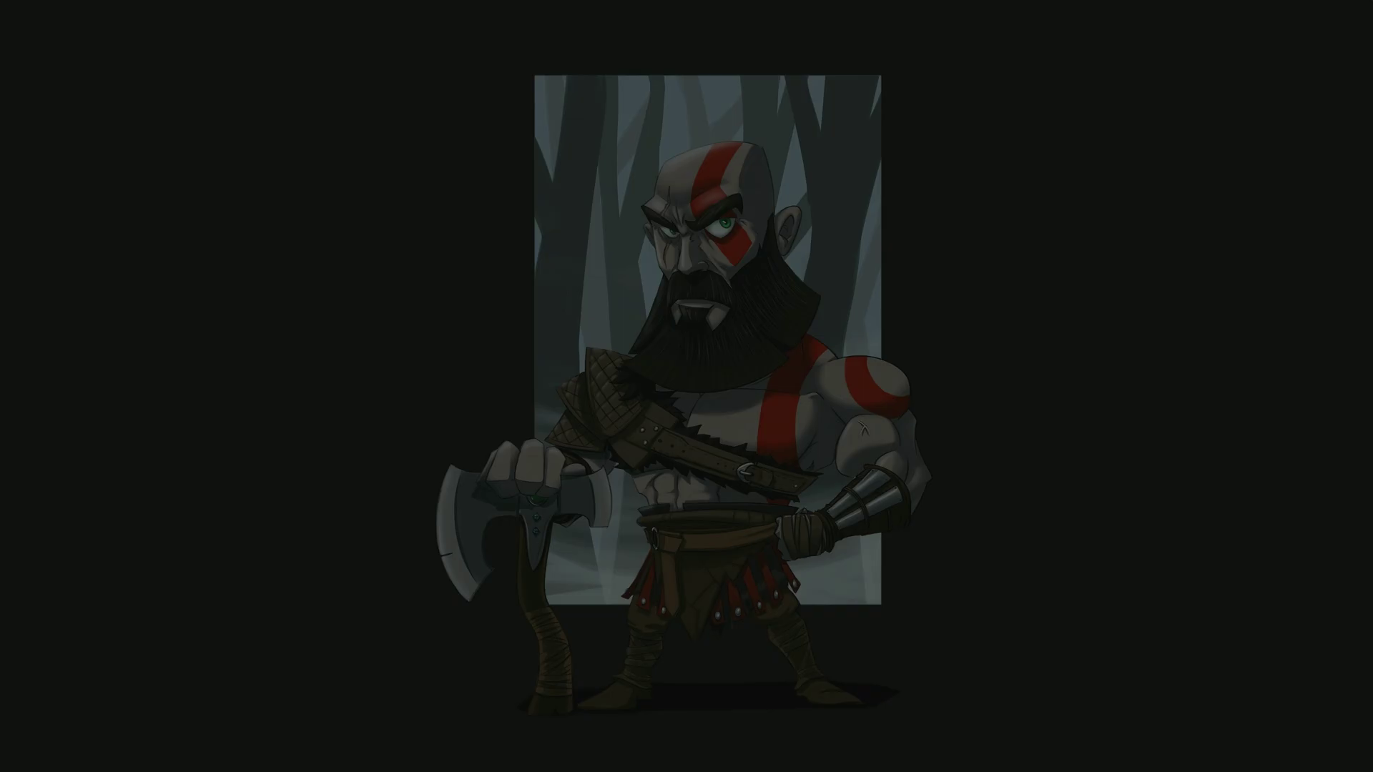
left_click(662, 453)
left_click(764, 399)
key("Return")
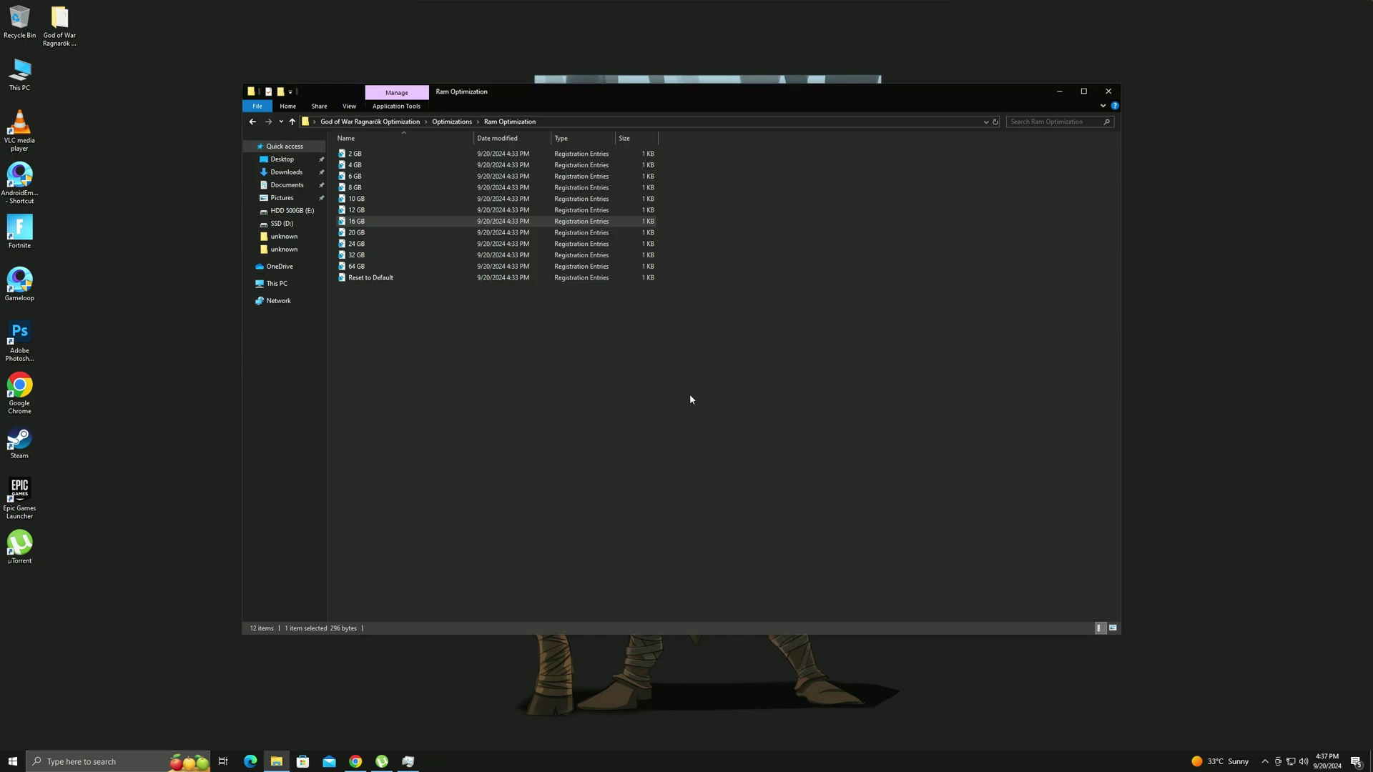
Step: Open the Windows Optimizations folder and merge the Boost FPS In Games file into the registry
left_click(252, 123)
double_click(378, 188)
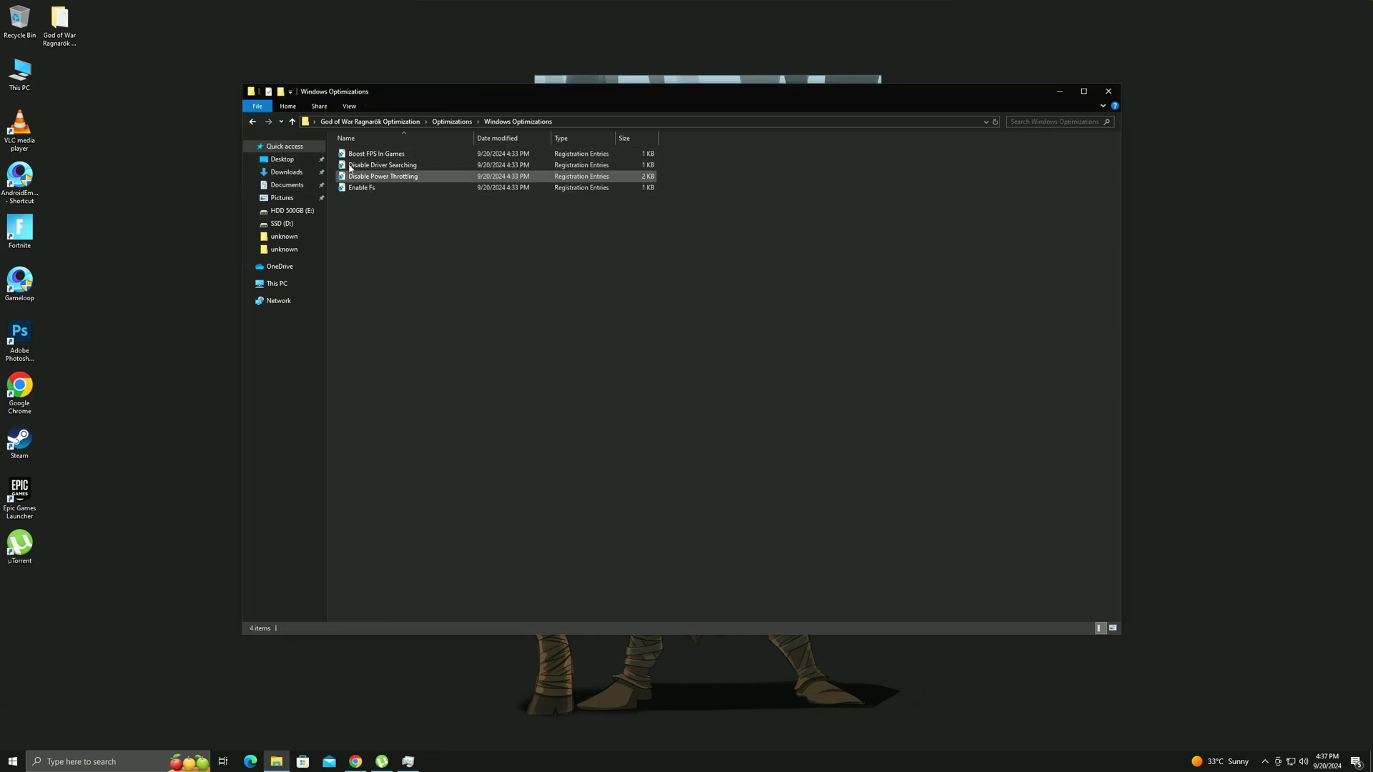
right_click(375, 153)
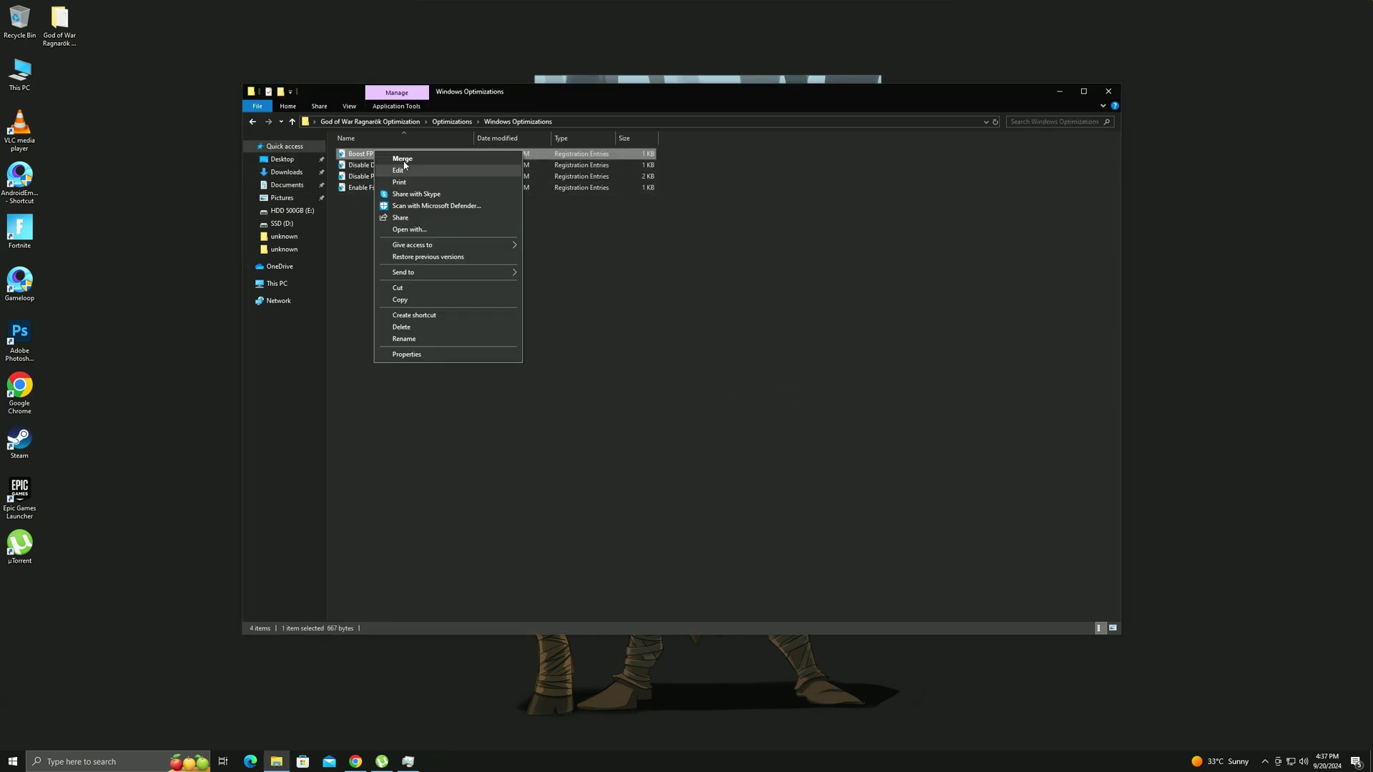
left_click(397, 160)
left_click(721, 392)
left_click(710, 402)
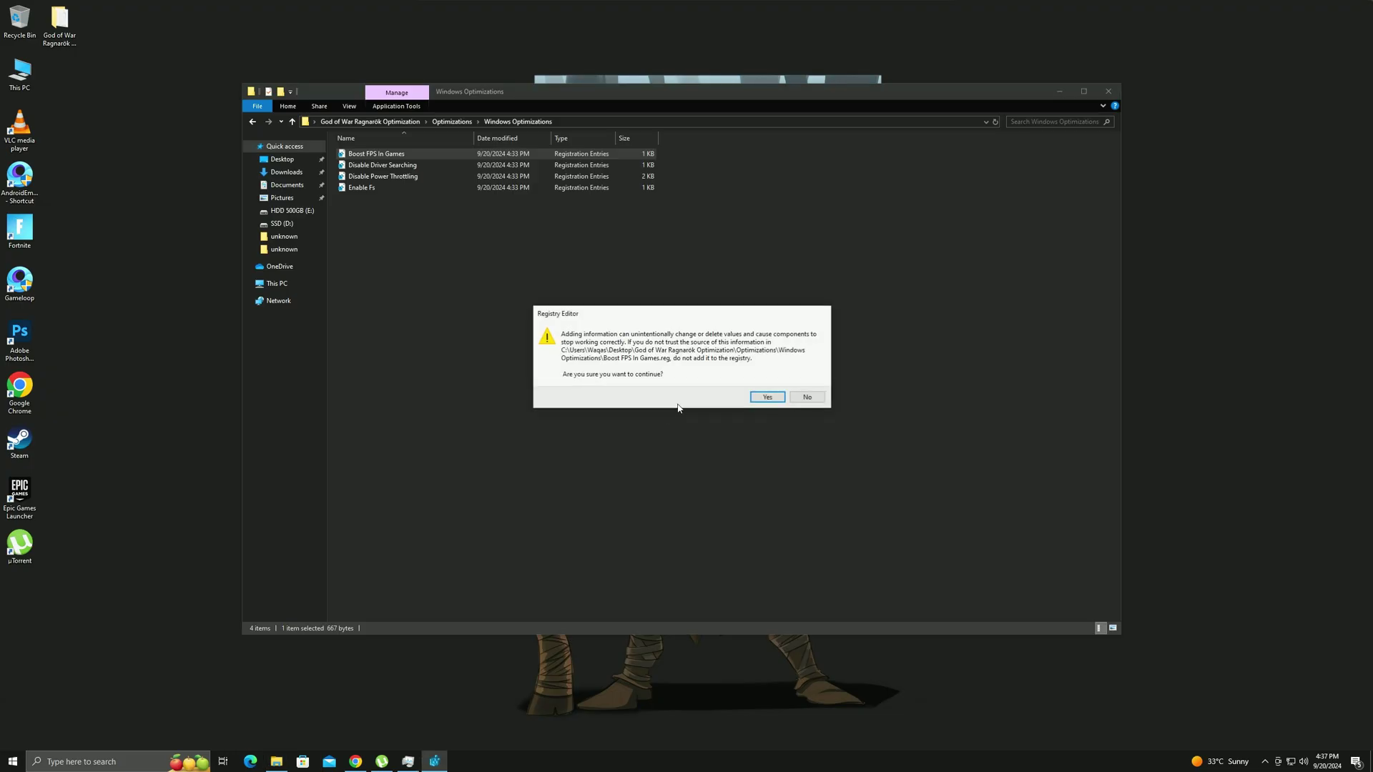
left_click(763, 398)
left_click(808, 385)
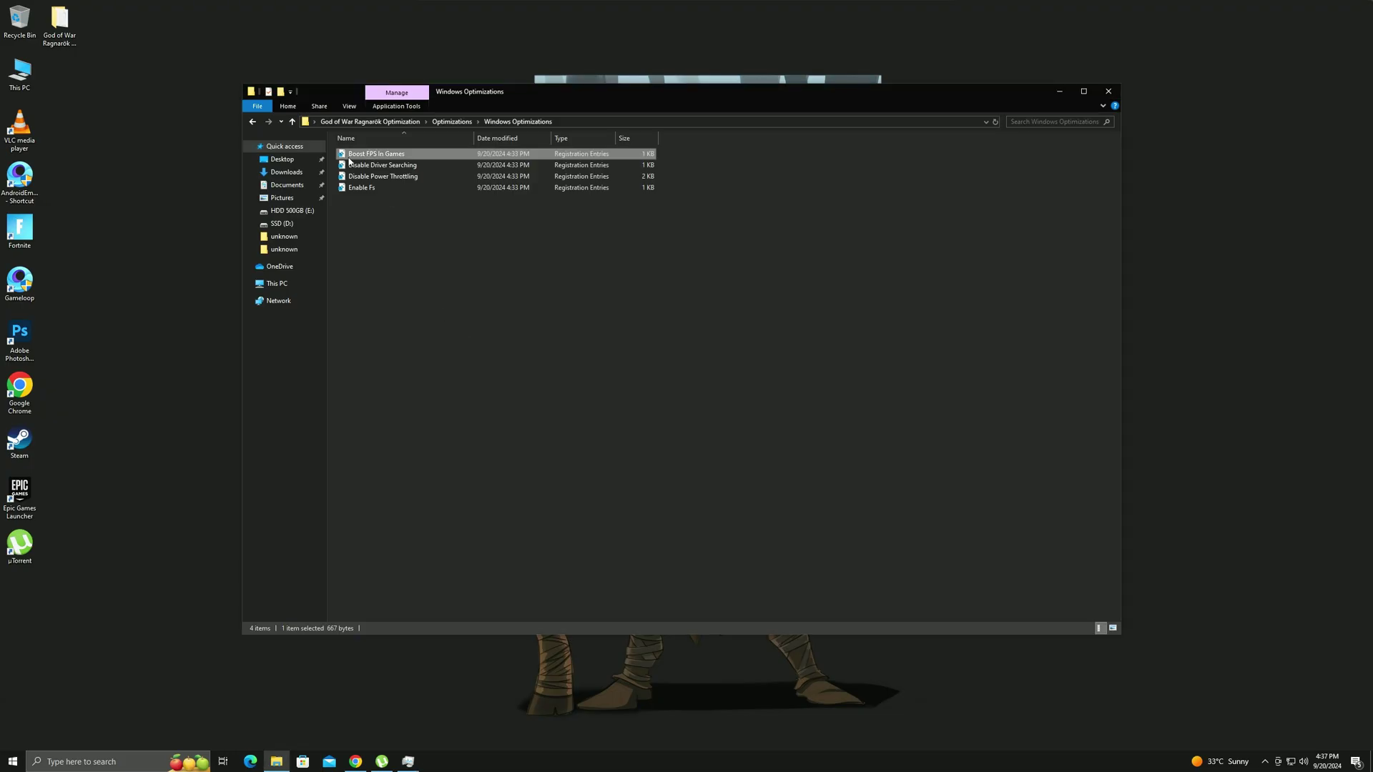
Step: Merge the Disable Driver Searching file into the registry
right_click(359, 165)
left_click(380, 172)
left_click(708, 393)
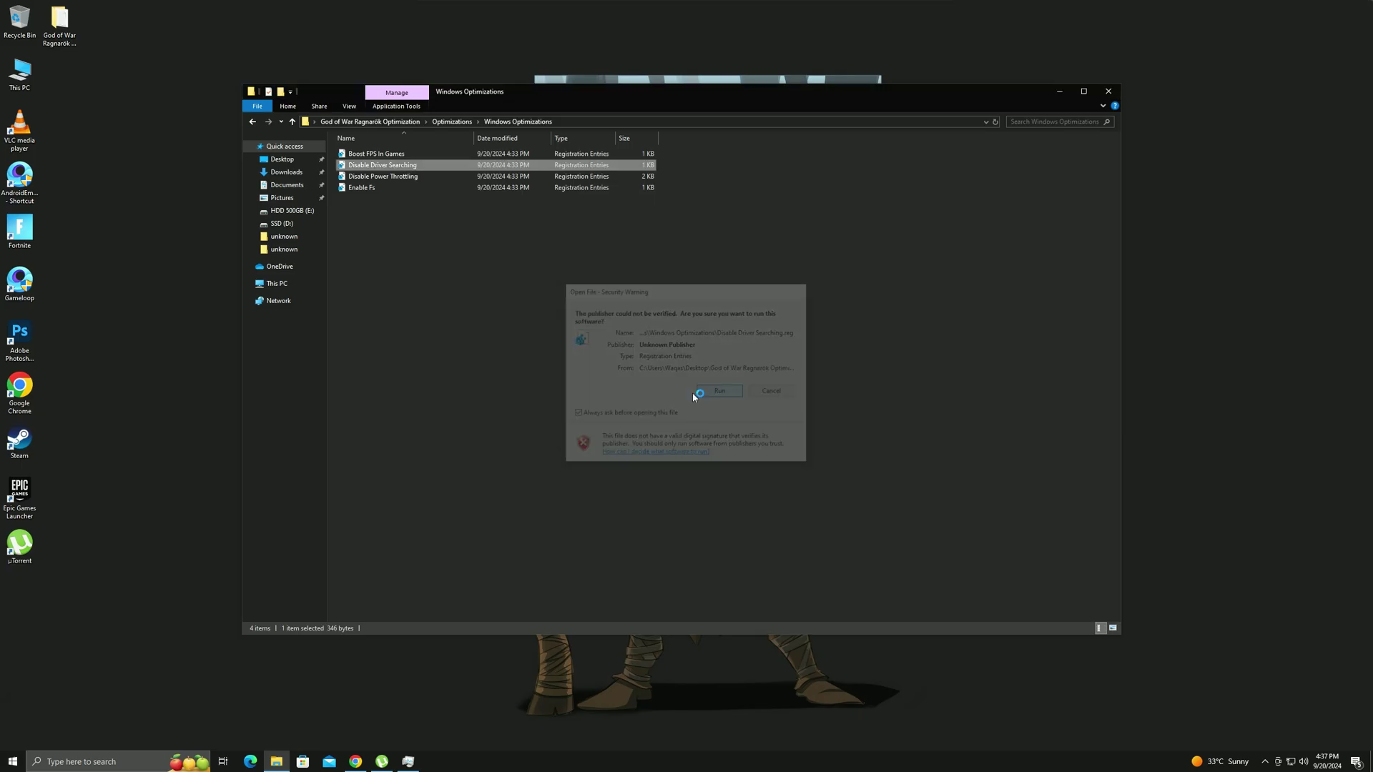
left_click(710, 401)
key("Return")
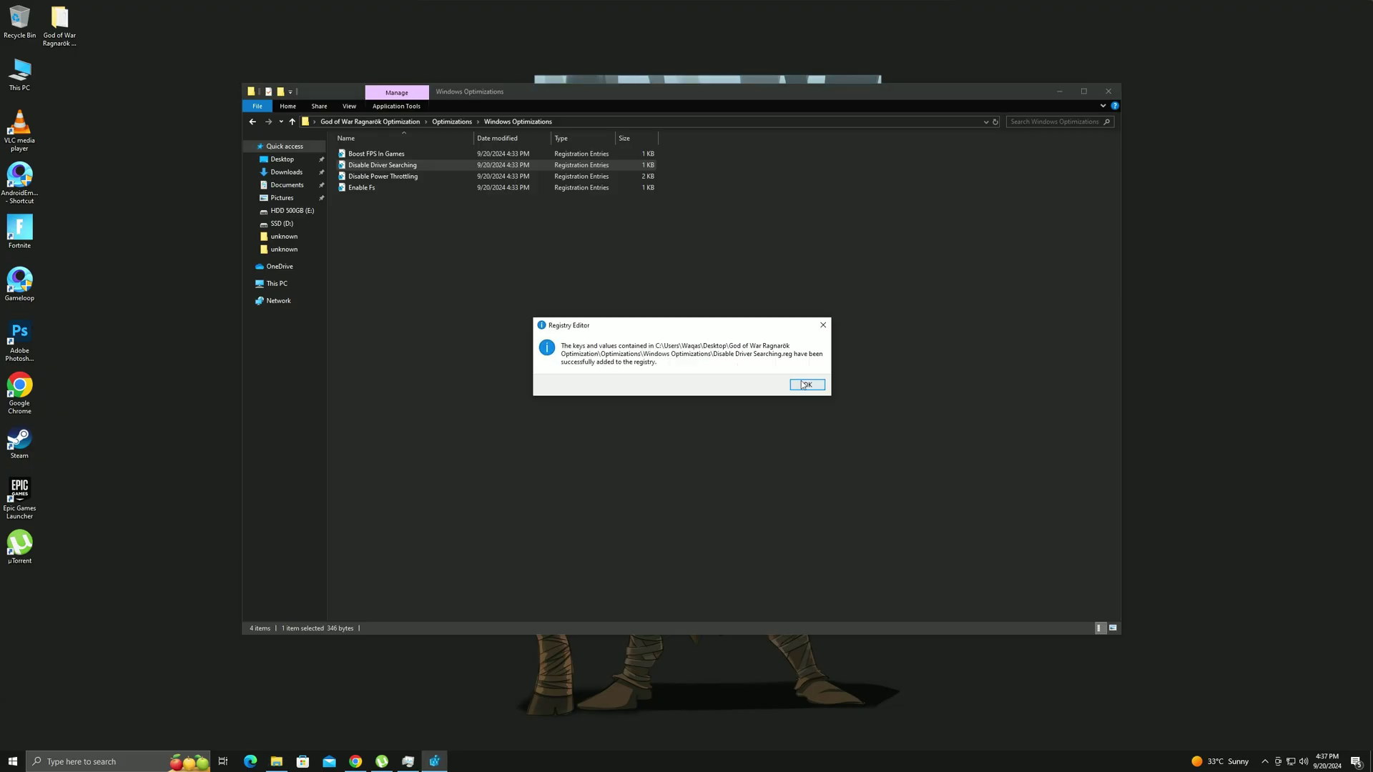
left_click(807, 384)
Step: Merge the Disable Power Throttling file into the registry
right_click(392, 177)
left_click(402, 183)
left_click(722, 392)
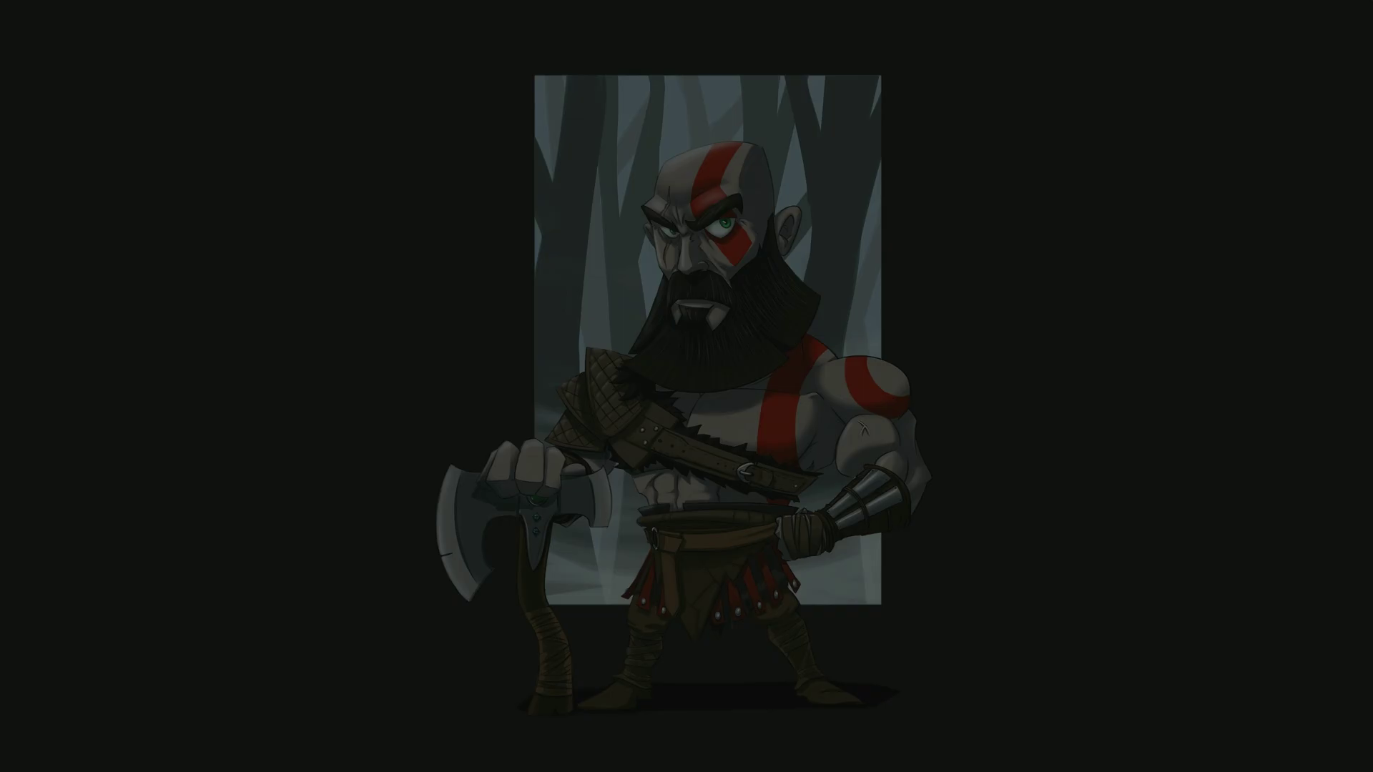
left_click(672, 451)
key("Return")
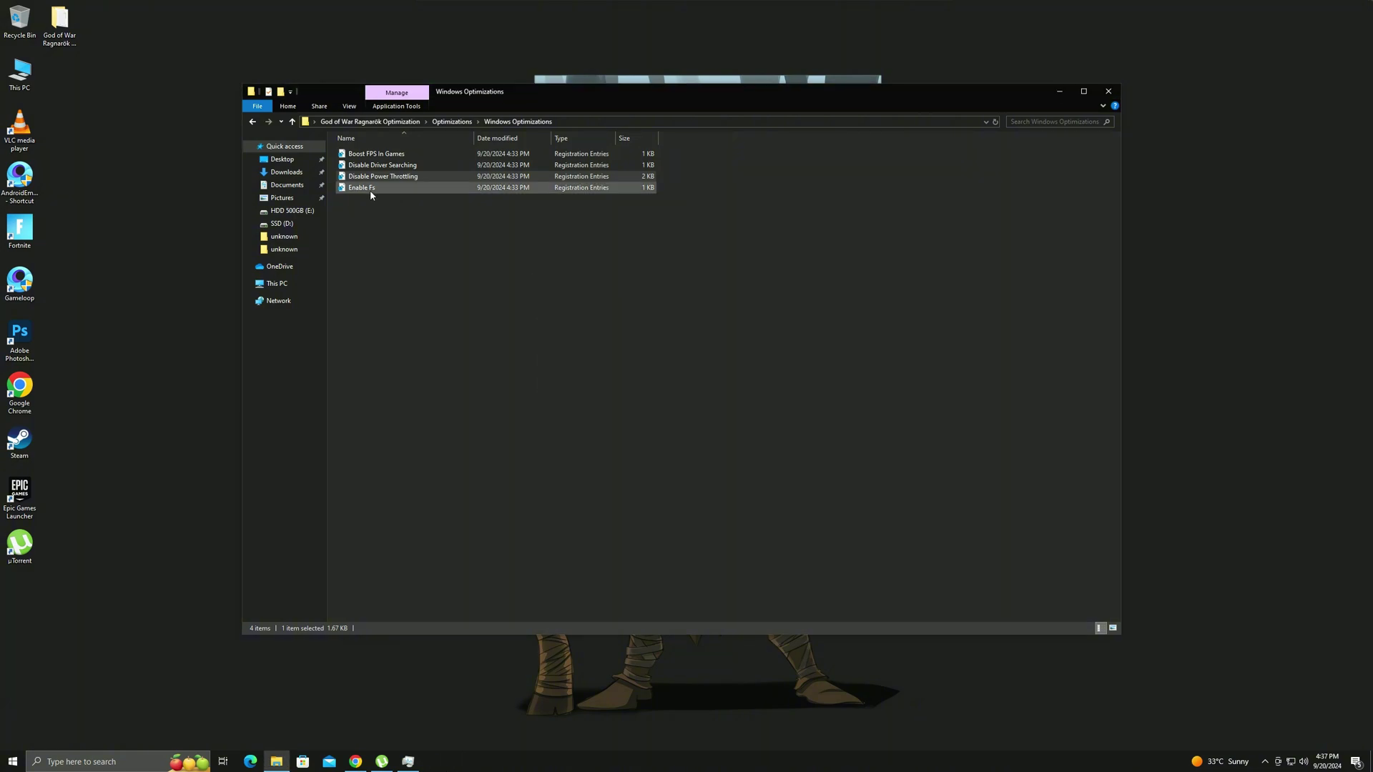
Step: Merge the Enable Fs file into the registry
right_click(371, 189)
left_click(381, 196)
left_click(710, 392)
left_click(632, 448)
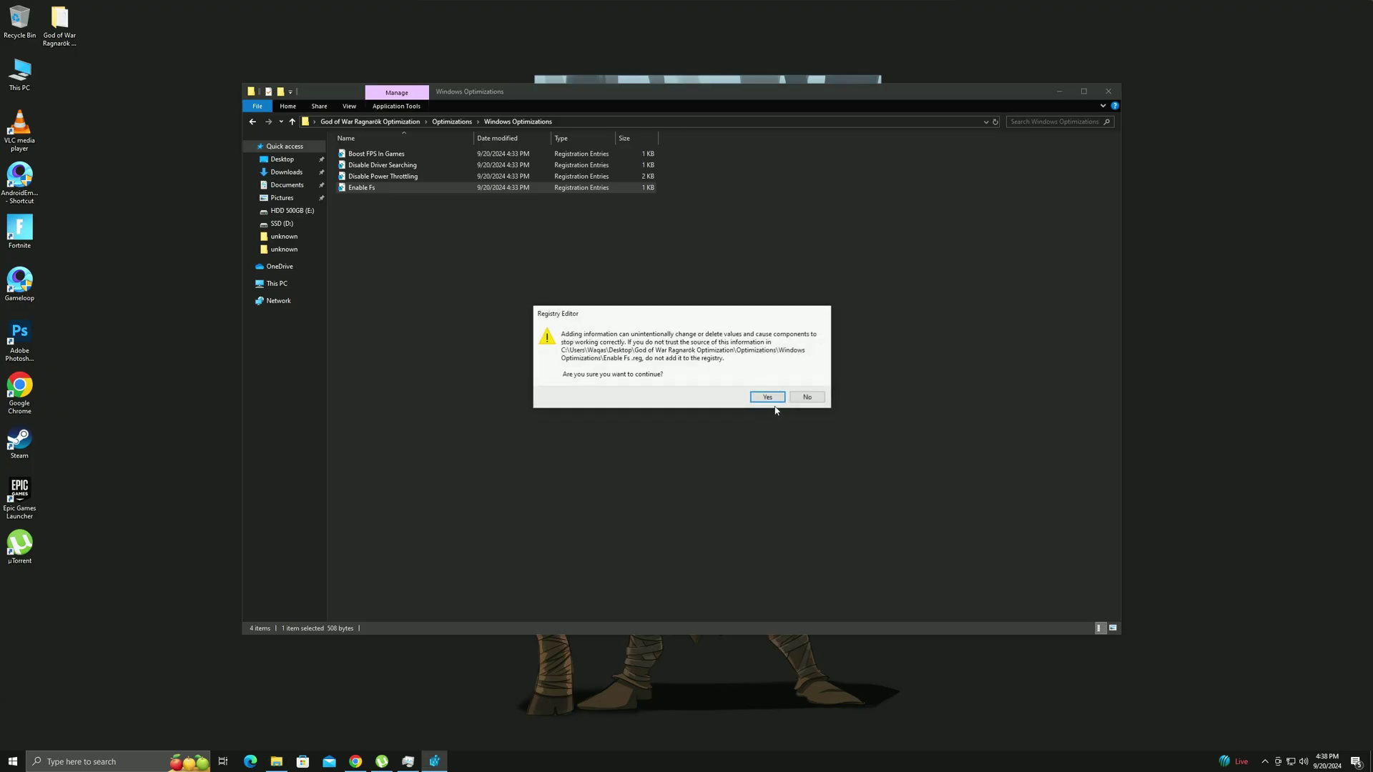
left_click(775, 398)
key("Return")
Step: Return to the God of War Ragnarök Optimization folder and launch Intelligent standby list cleaner from Programs, ISLC v1.0.2.8
left_click(253, 122)
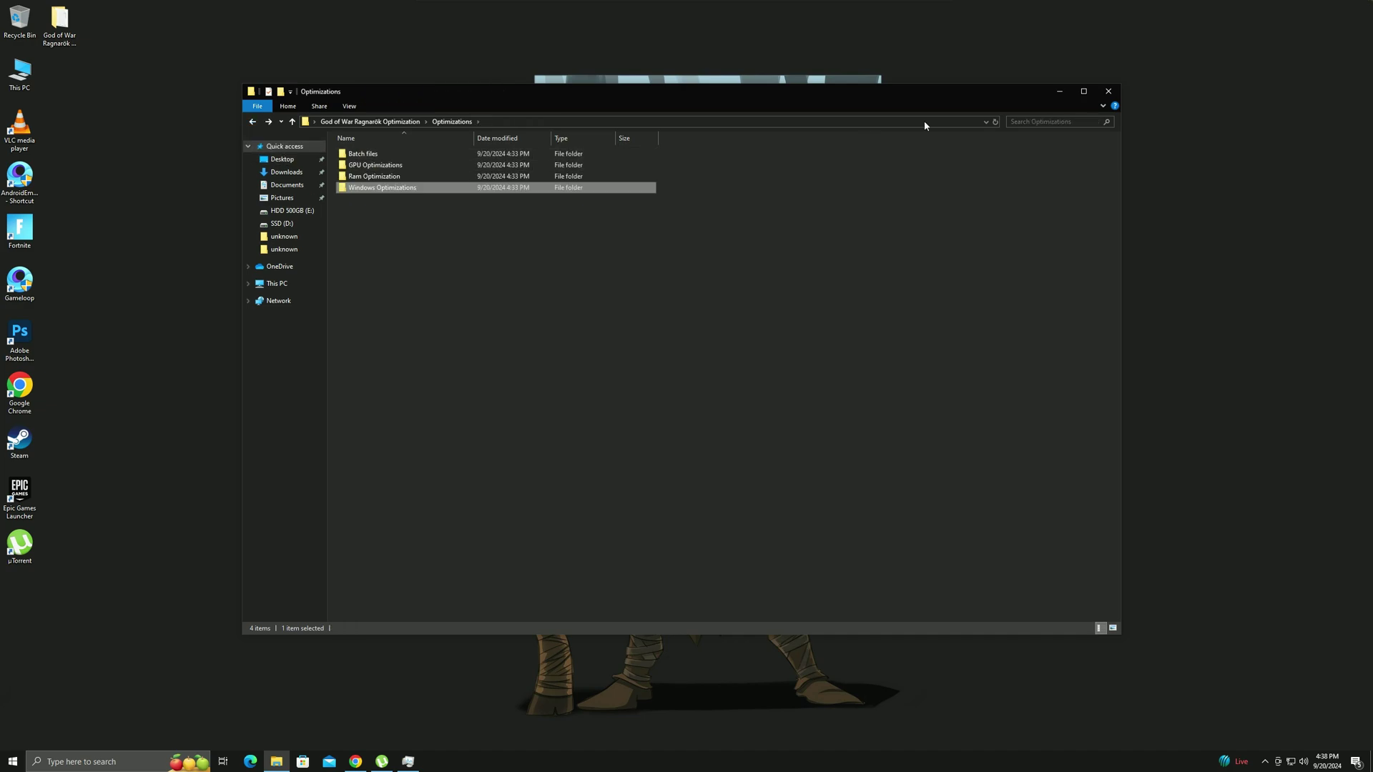
left_click(253, 122)
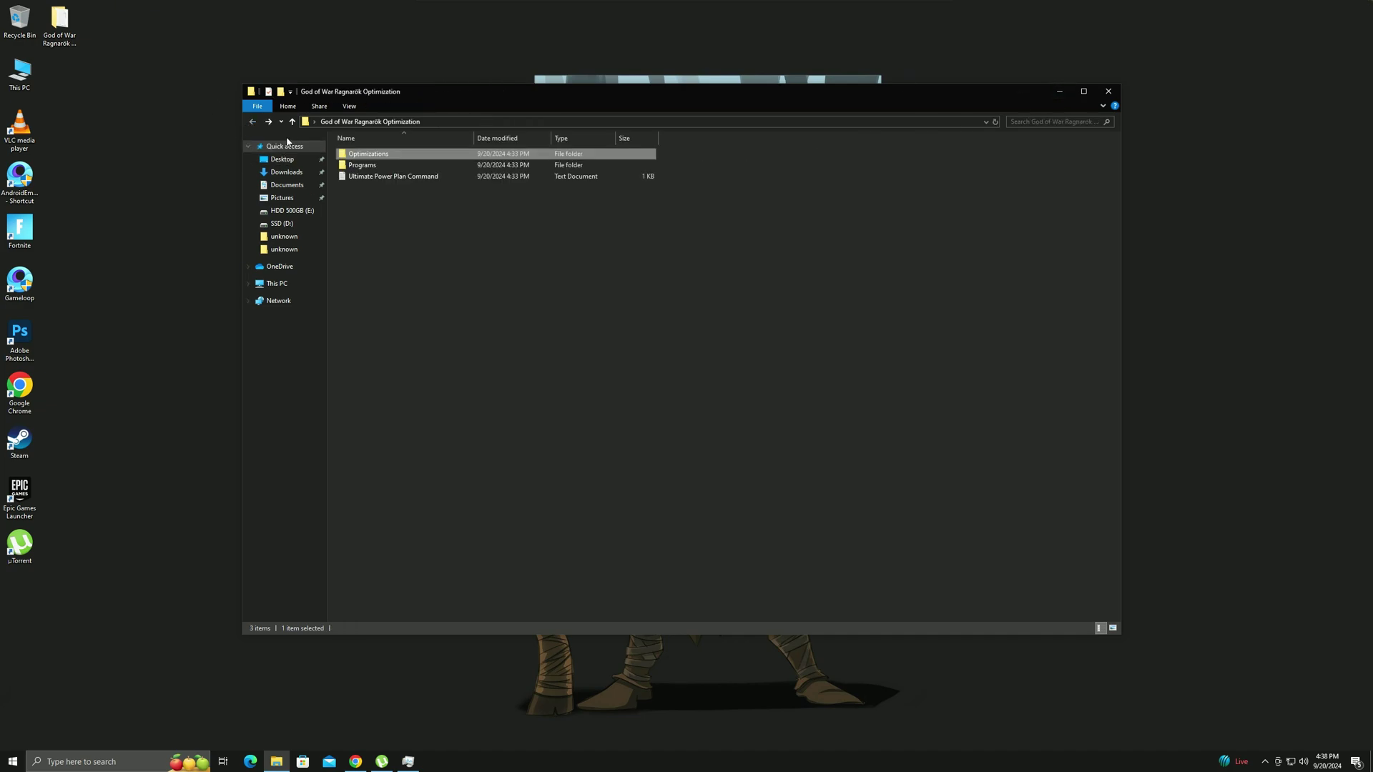
double_click(372, 165)
double_click(372, 155)
double_click(368, 153)
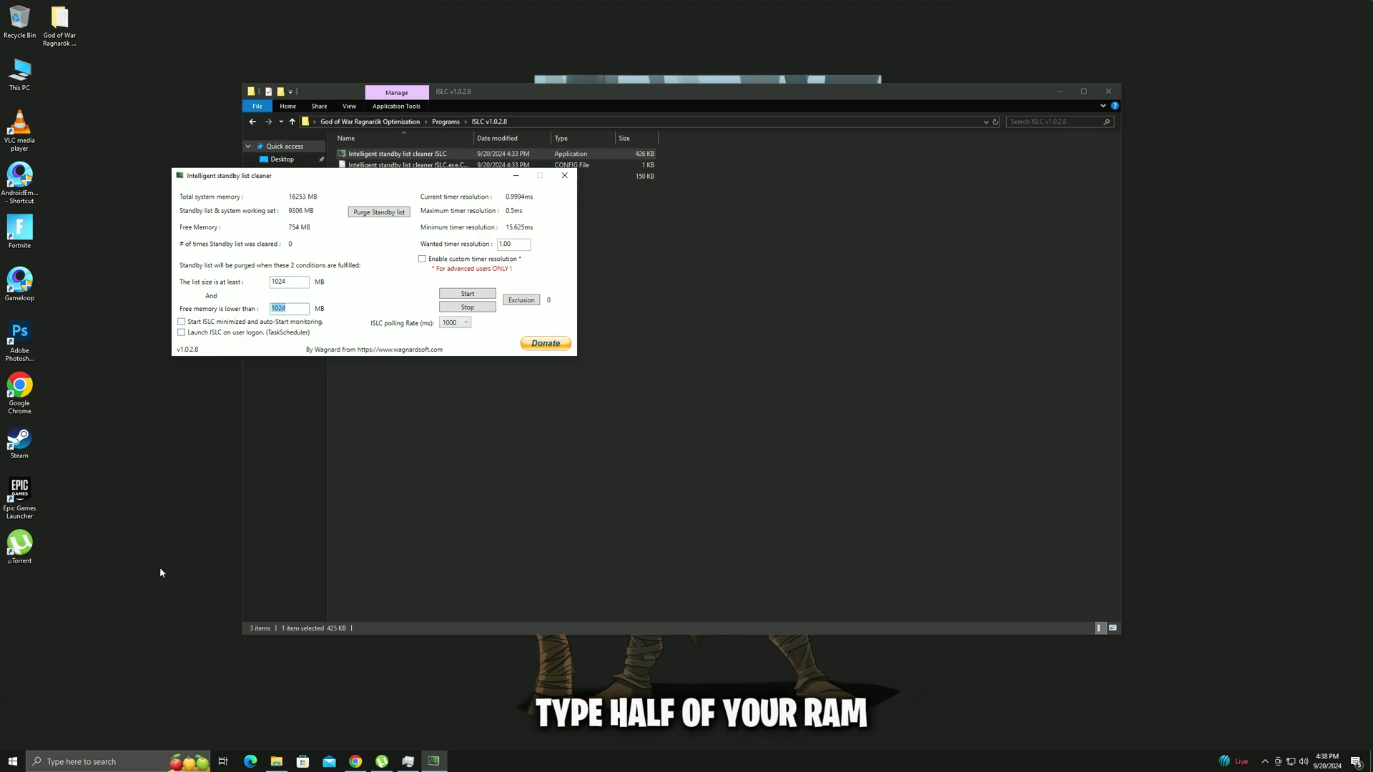
Step: Find the Calculator app with a Windows search and open it
left_click(14, 765)
type("calcu")
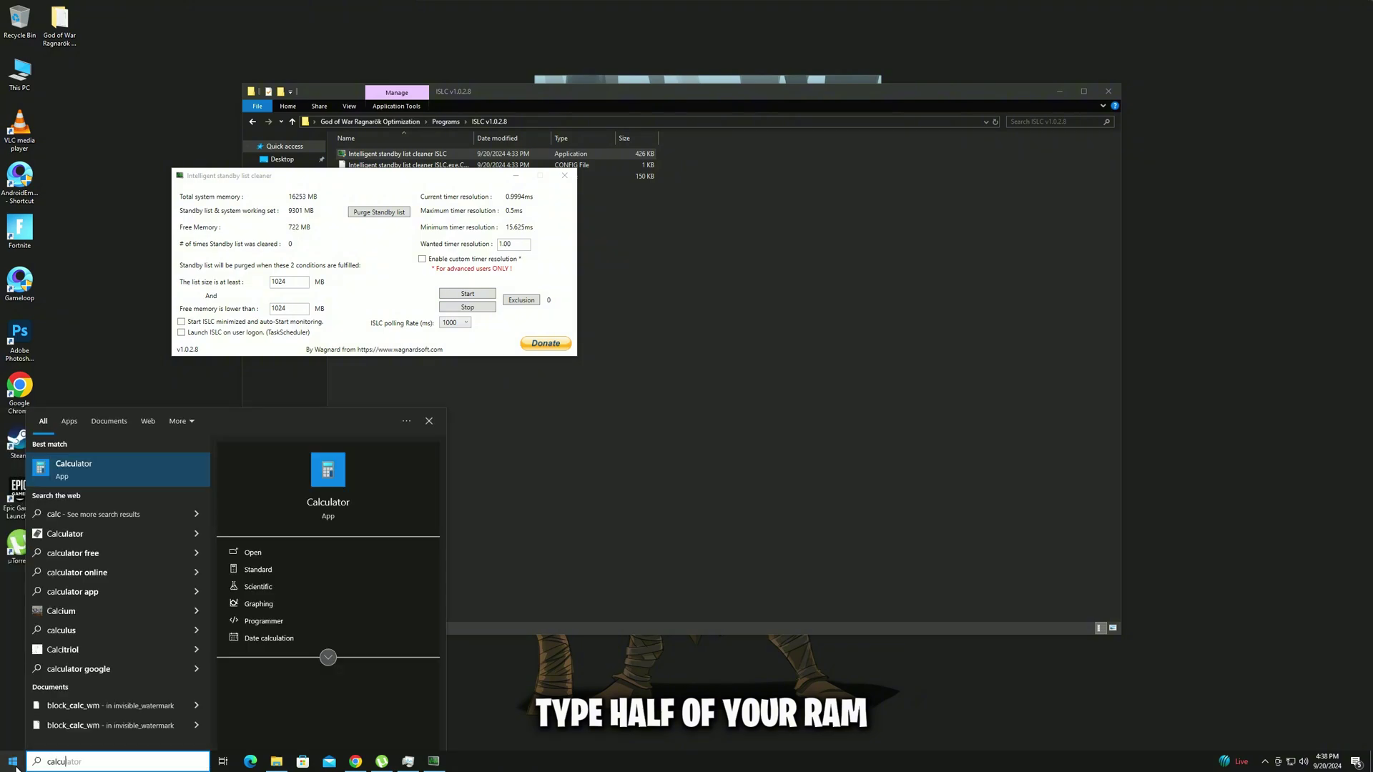
left_click(68, 472)
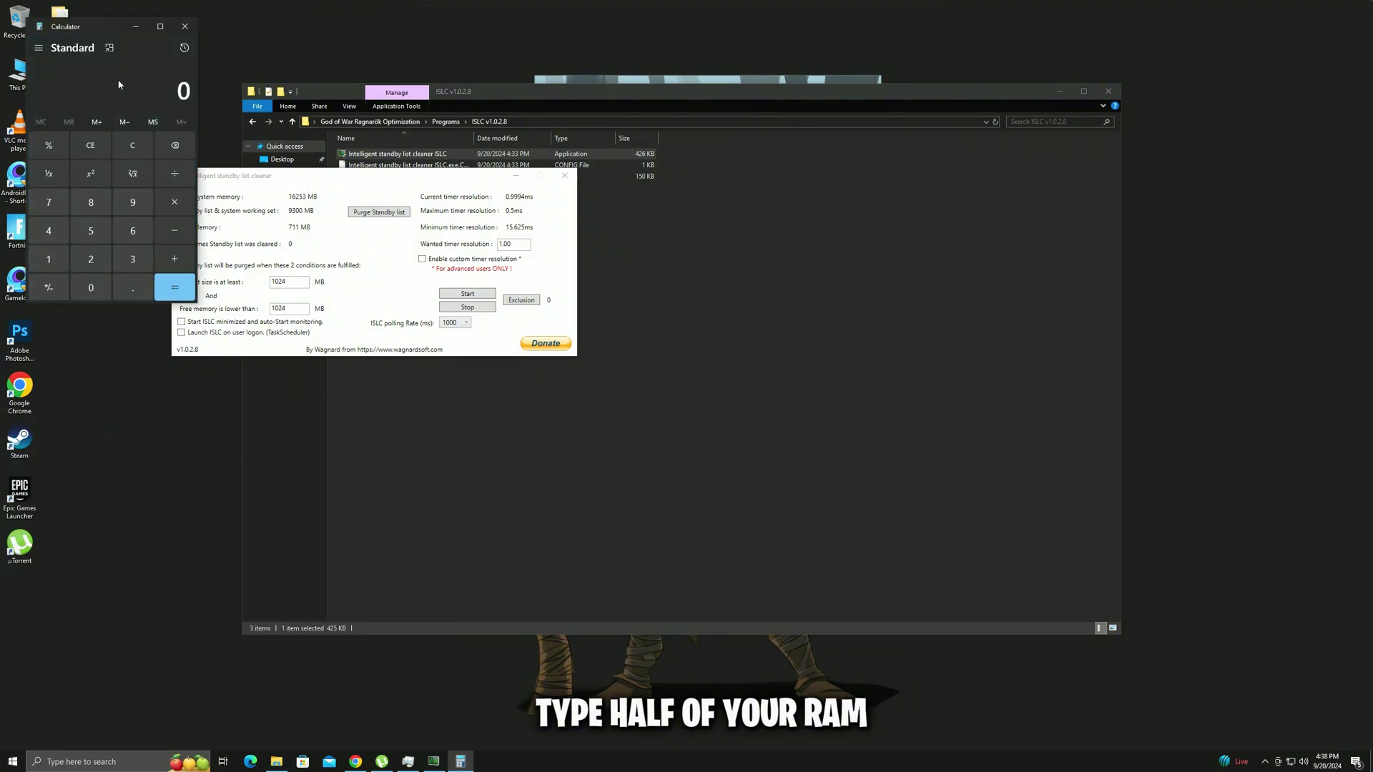